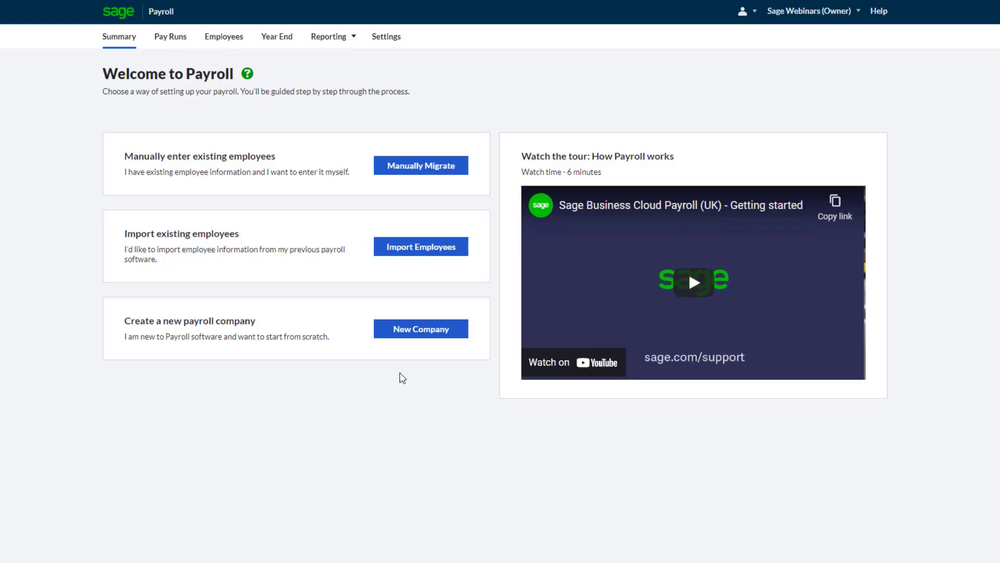
Step: Start a new payroll company and set its monthly pay days to the same day of month, on the 25th
{"action": "left_click", "coordinate": [423, 339]}
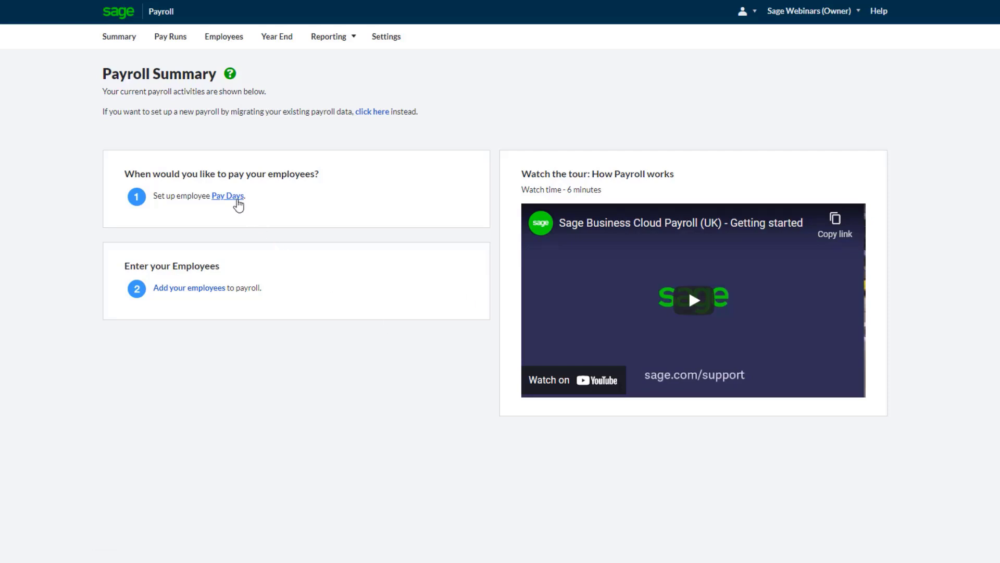
{"action": "left_click", "coordinate": [229, 196]}
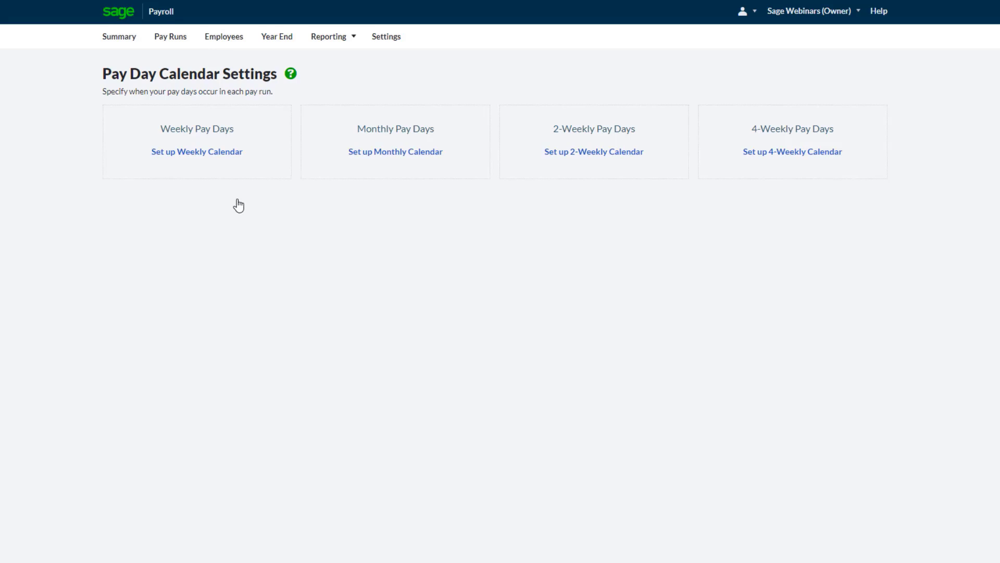
{"action": "left_click", "coordinate": [384, 156]}
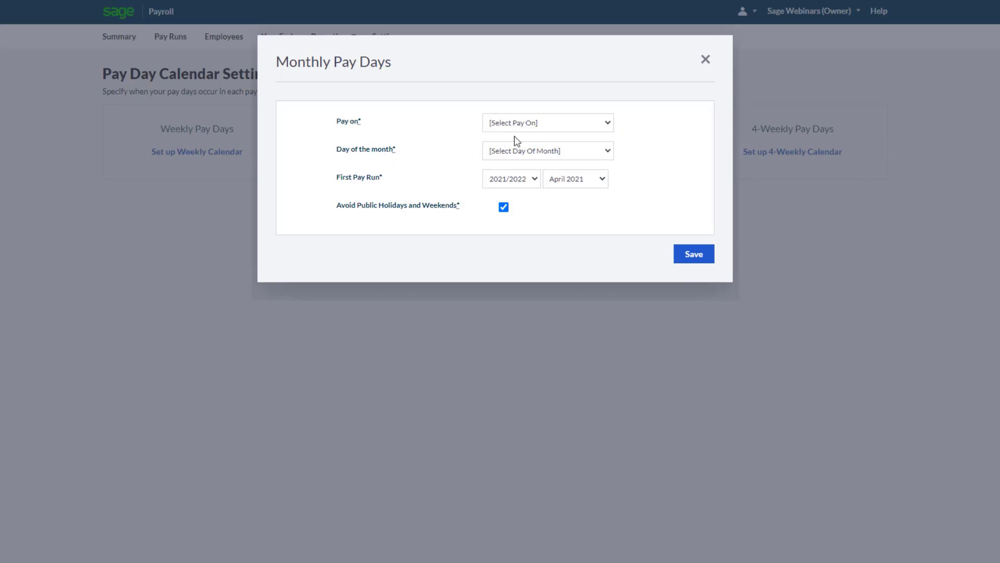
{"action": "left_click", "coordinate": [527, 124]}
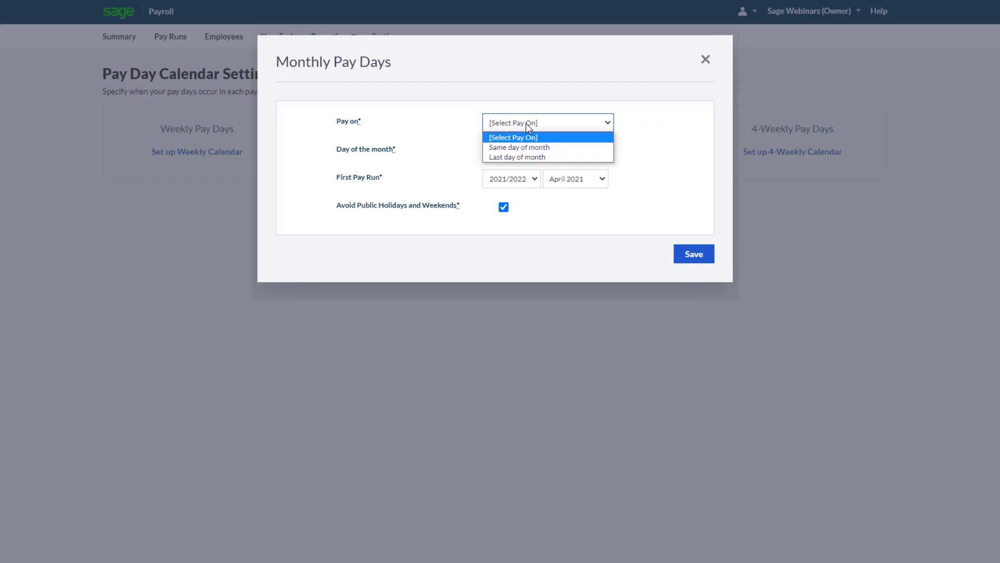
{"action": "left_click", "coordinate": [529, 148]}
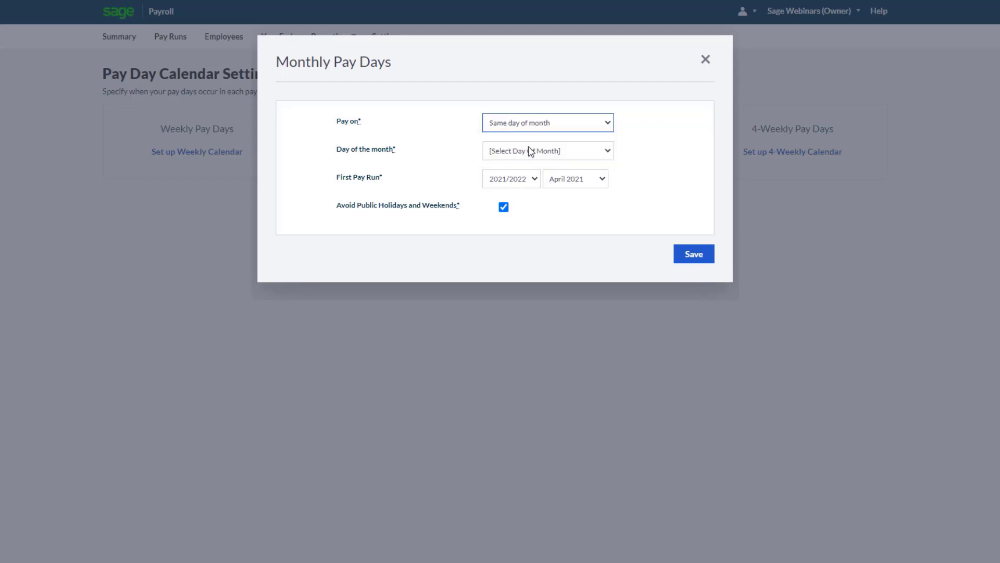
{"action": "left_click", "coordinate": [535, 156]}
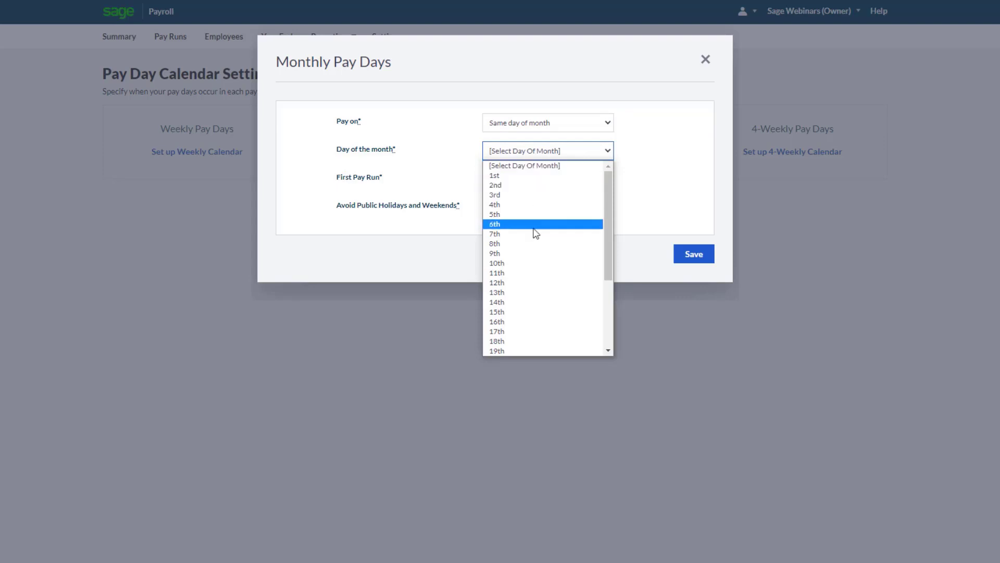
{"action": "scroll", "coordinate": [536, 233], "scroll_direction": "down", "scroll_amount": 4}
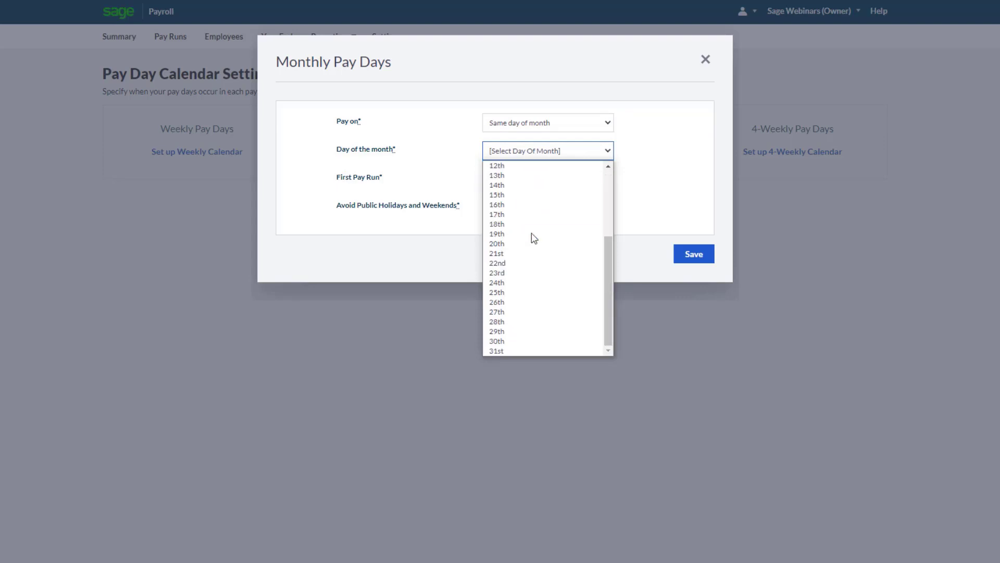
{"action": "left_click", "coordinate": [526, 293]}
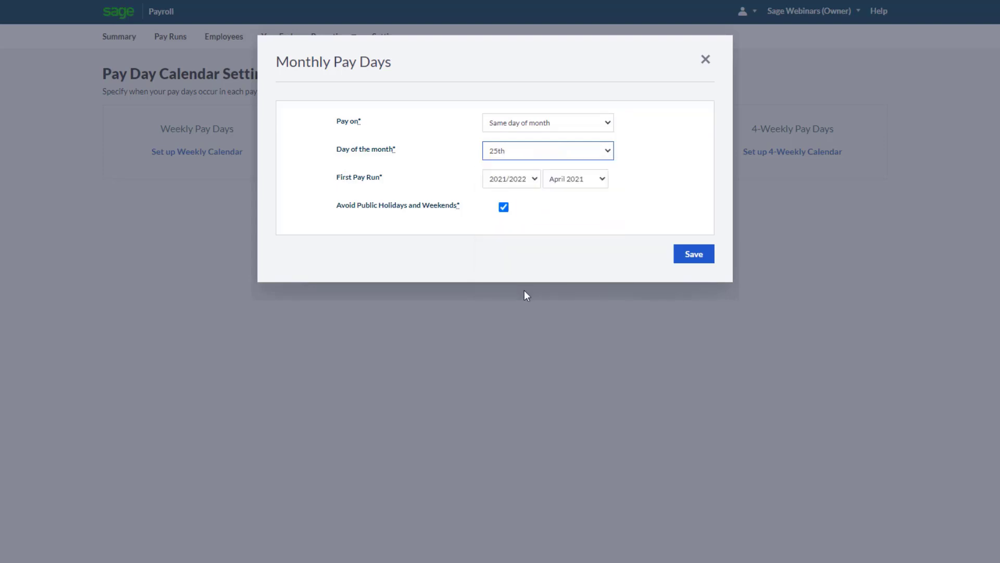
Step: Set the first monthly pay run to October 2021 and save the monthly pay days
{"action": "left_click", "coordinate": [577, 183]}
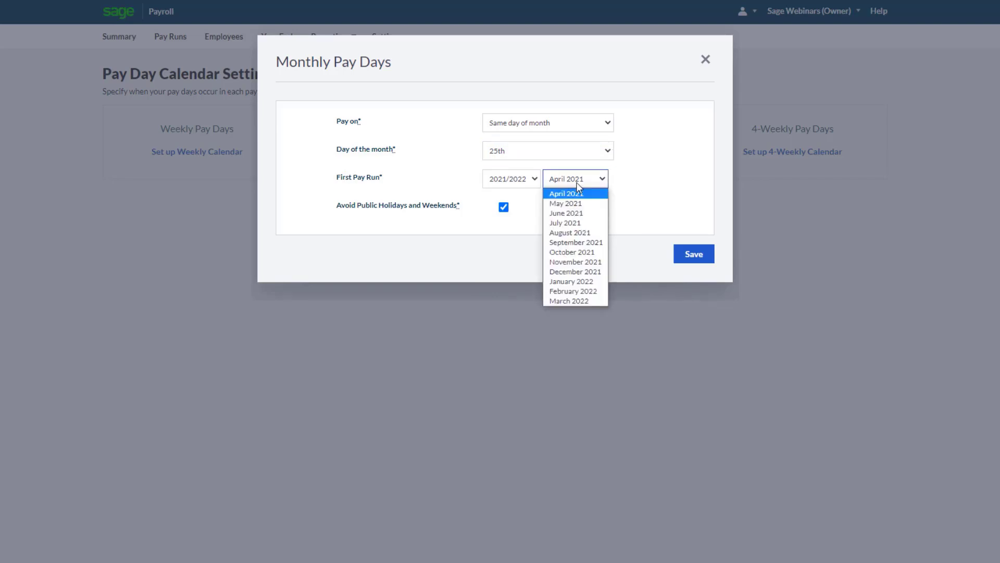
{"action": "left_click", "coordinate": [583, 253]}
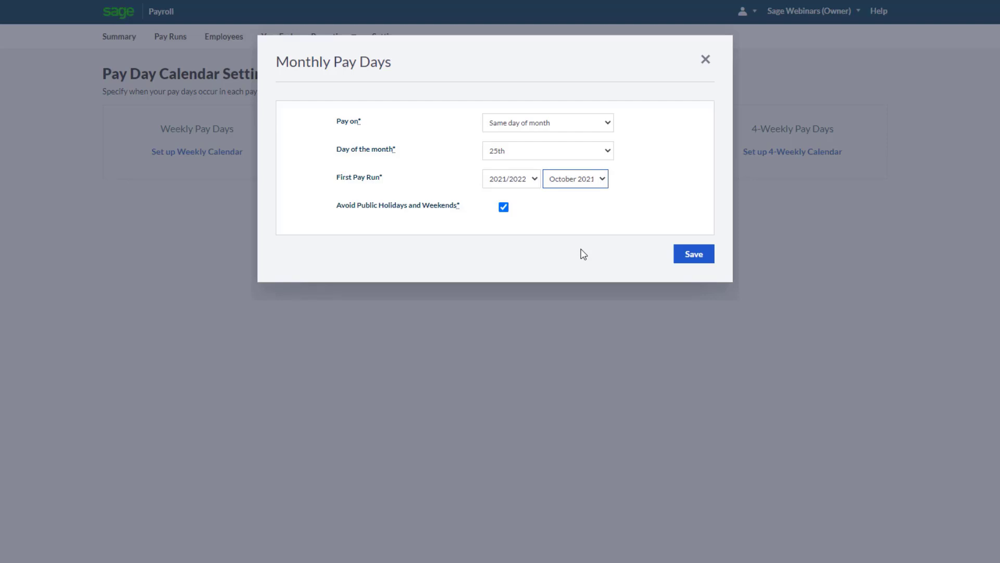
{"action": "left_click", "coordinate": [692, 257]}
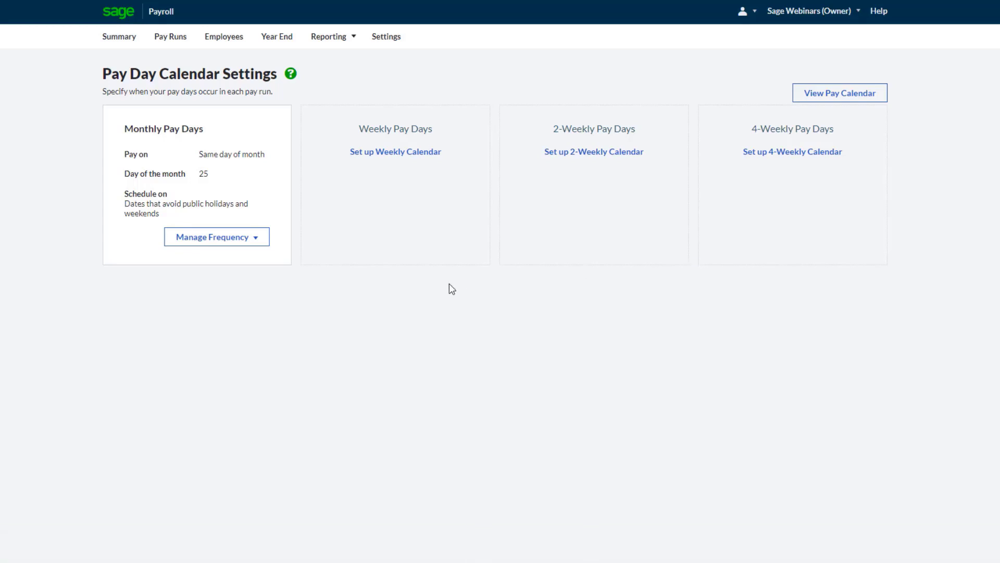
Step: Look at the management options for the monthly frequency and the setup form for weekly pay days
{"action": "left_click", "coordinate": [254, 238]}
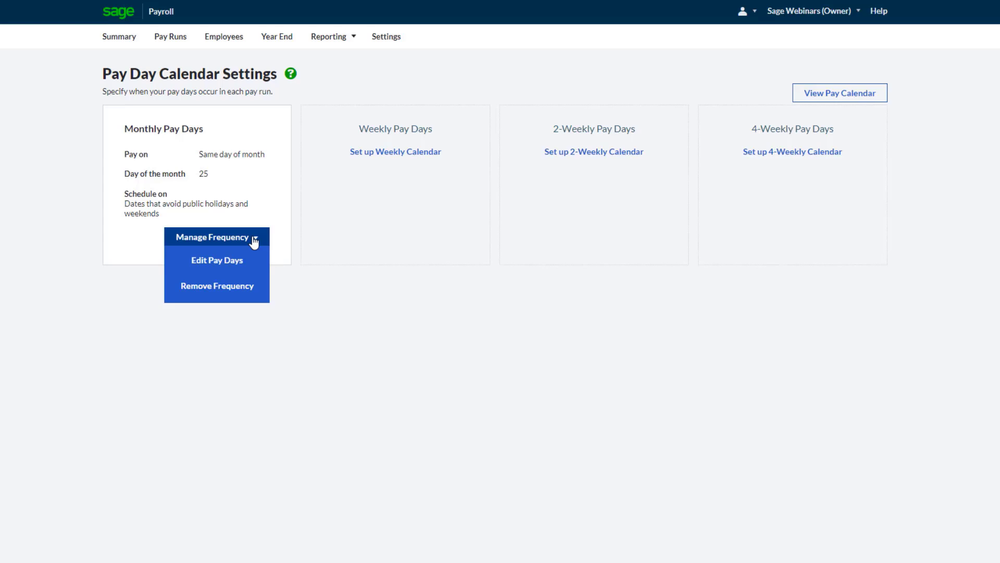
{"action": "left_click", "coordinate": [336, 298]}
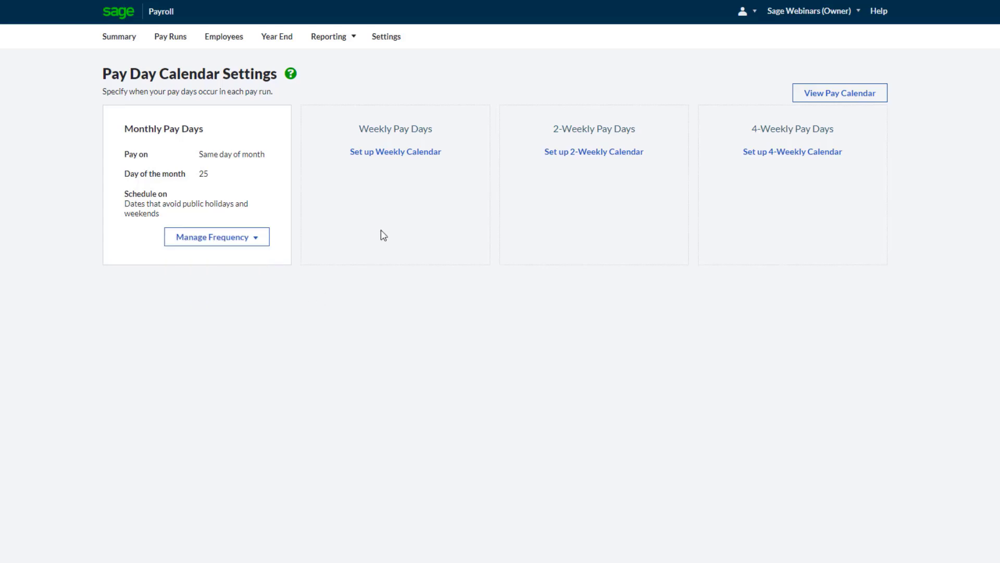
{"action": "left_click", "coordinate": [402, 157]}
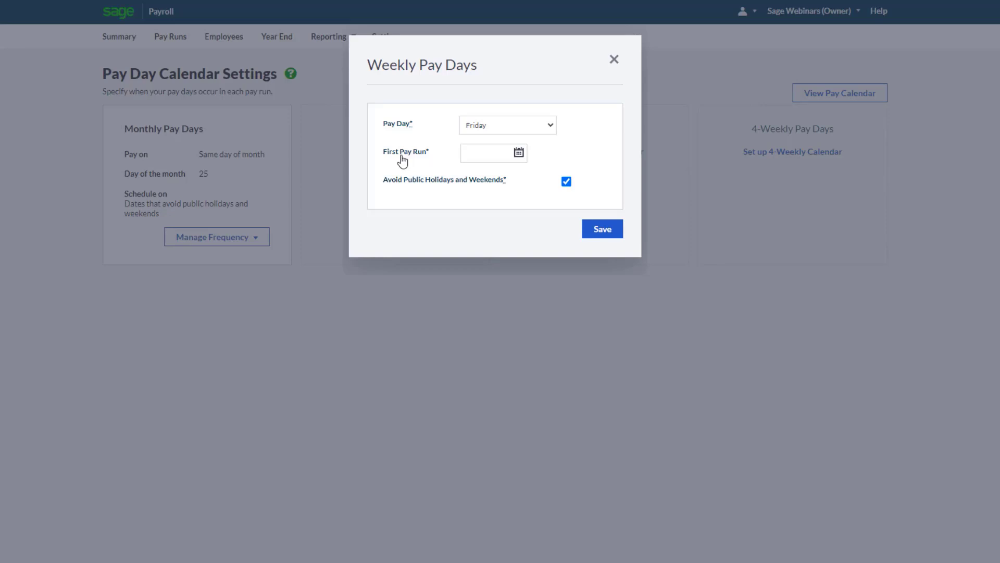
{"action": "left_click", "coordinate": [614, 61]}
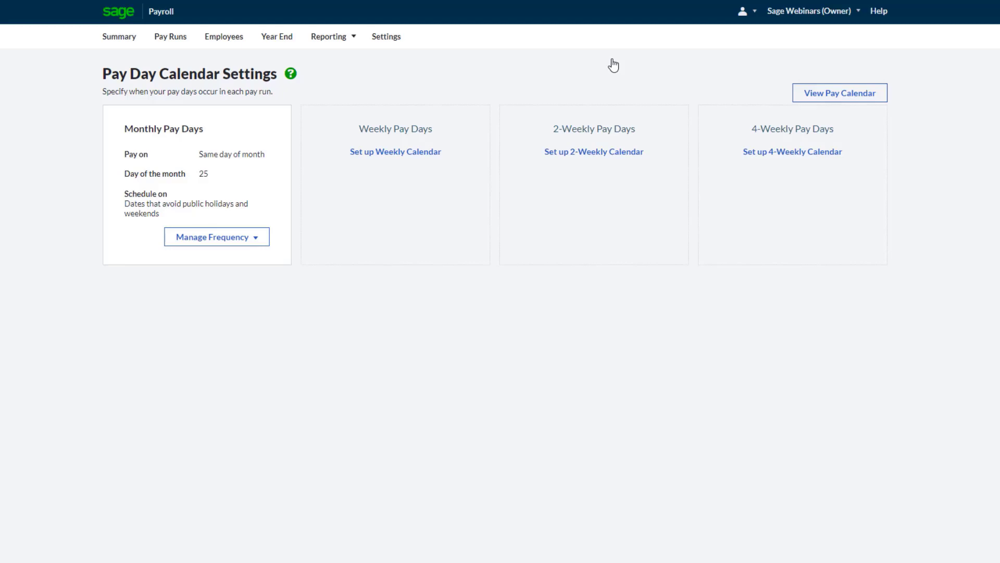
Step: View the pay calendar and return to the pay day settings
{"action": "left_click", "coordinate": [835, 94]}
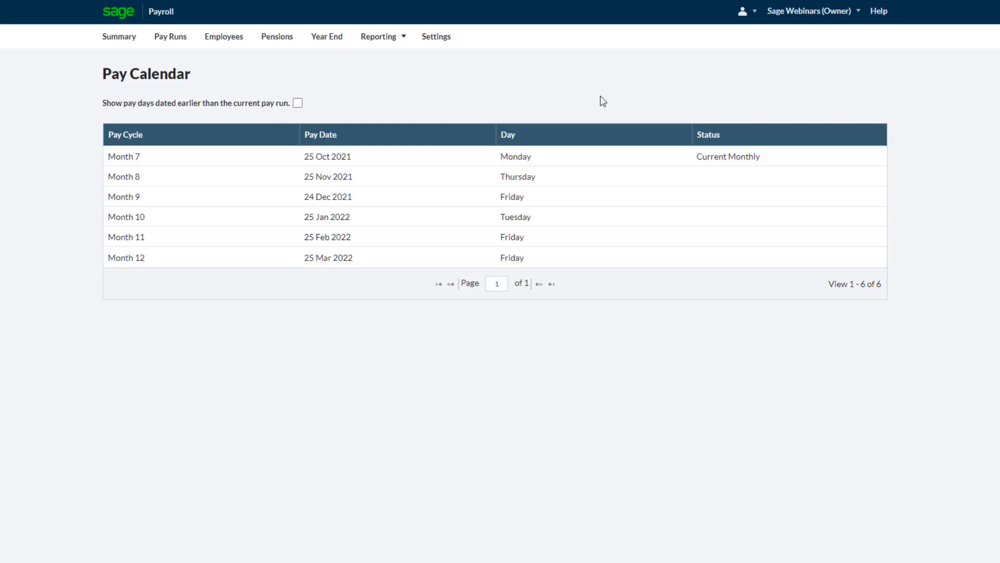
{"action": "left_click", "coordinate": [437, 42]}
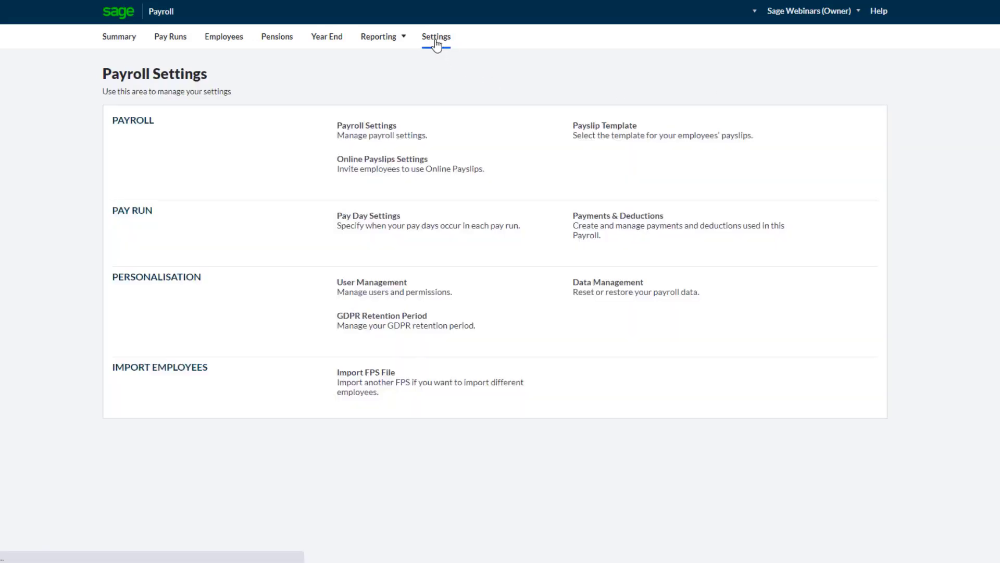
{"action": "left_click", "coordinate": [384, 227]}
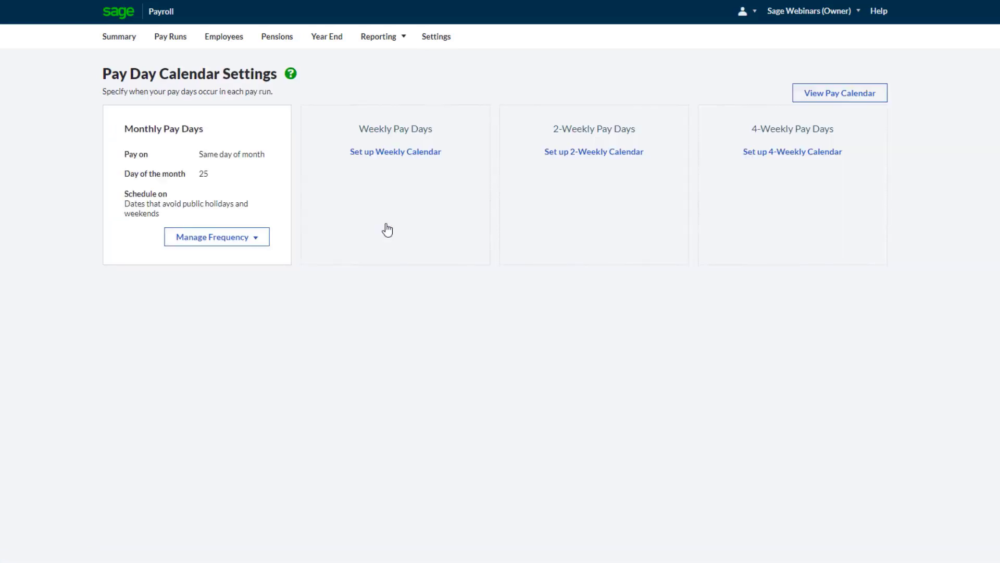
Step: Resume the new company setup and start a new employee record
{"action": "left_click", "coordinate": [121, 40]}
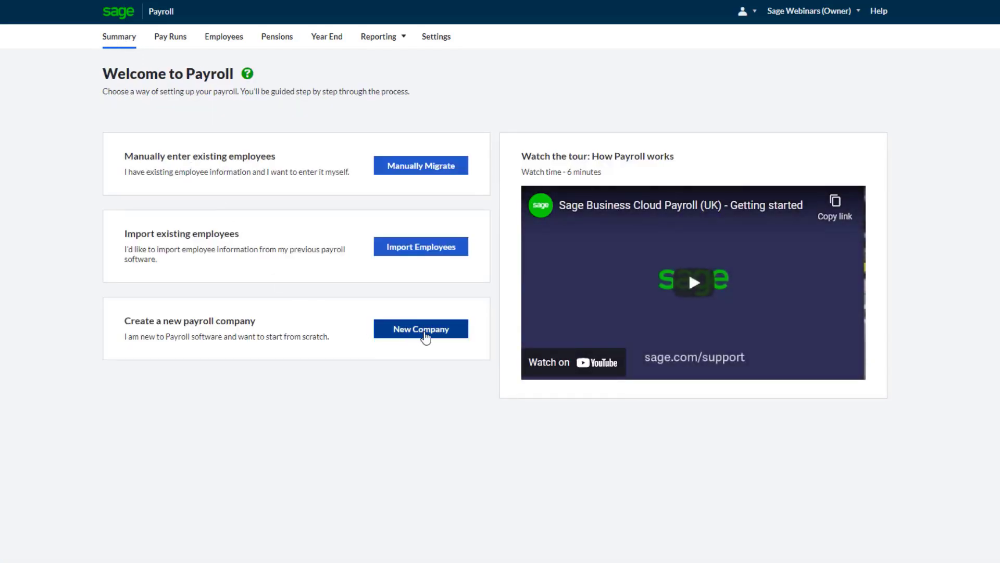
{"action": "left_click", "coordinate": [425, 334]}
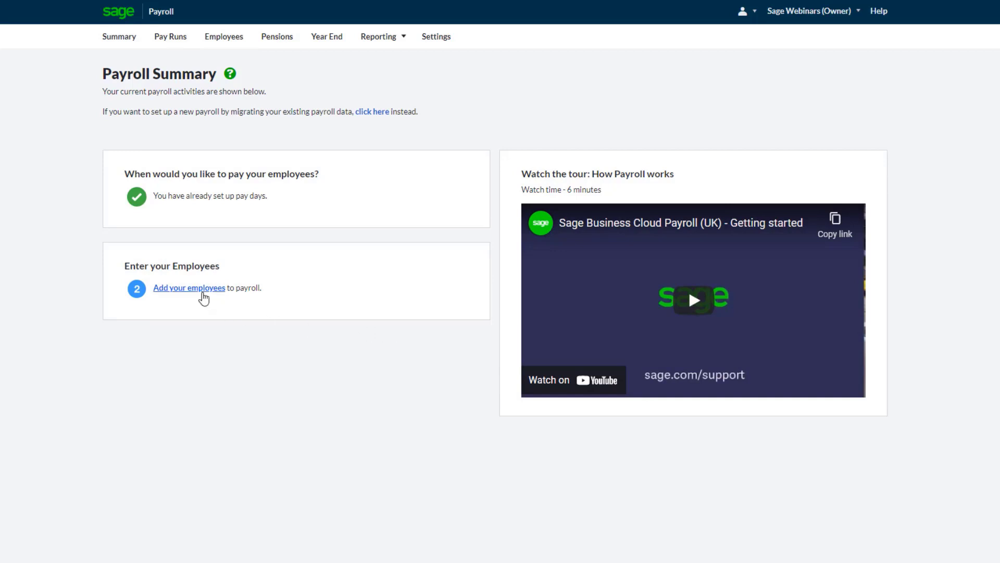
{"action": "left_click", "coordinate": [203, 291]}
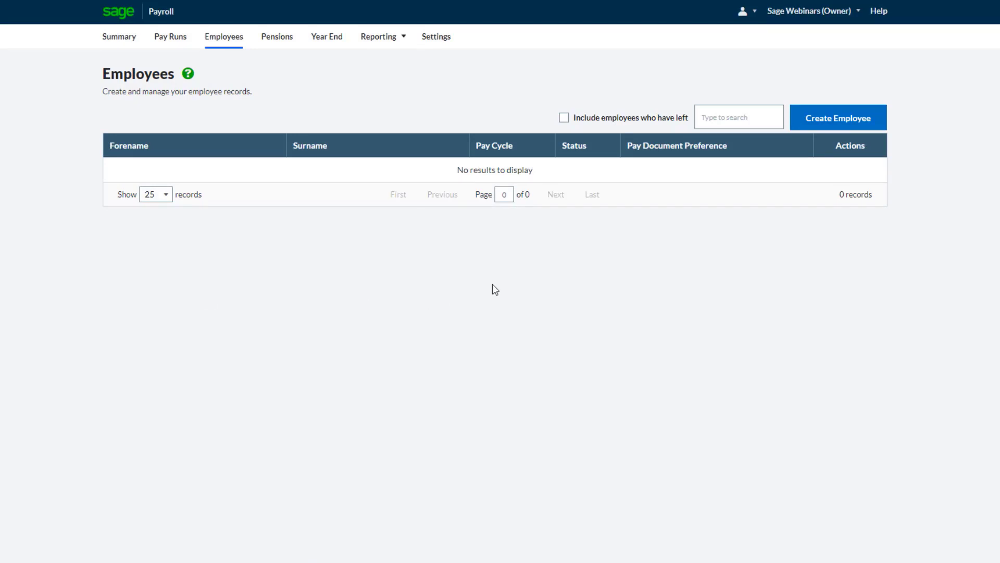
{"action": "left_click", "coordinate": [833, 125]}
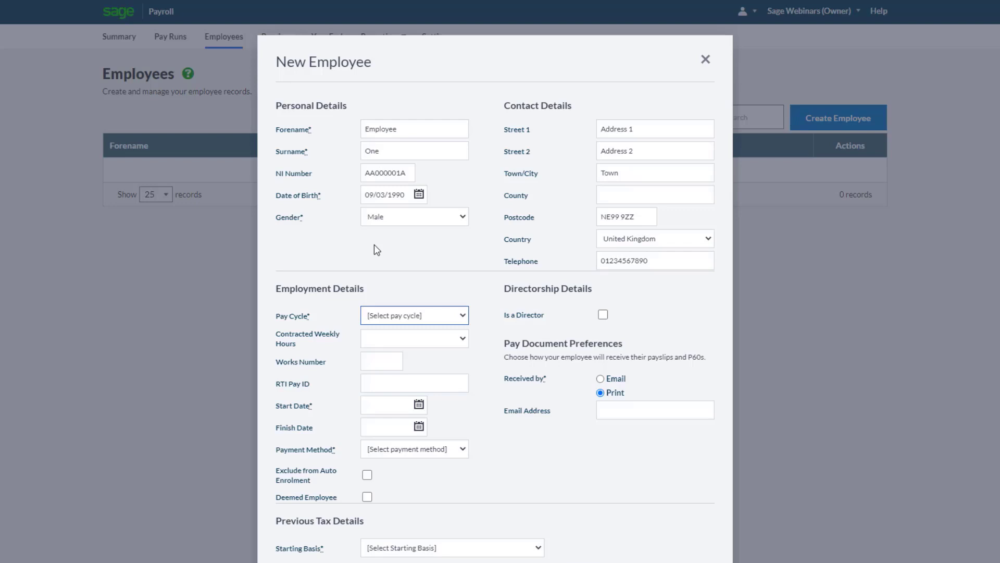
Step: Set the employee's previous tax details to starting basis Employee declaration: P46, circumstances B and NI category A (Over 21 Standard Rate)
{"action": "scroll", "coordinate": [374, 245], "scroll_direction": "down", "scroll_amount": 2}
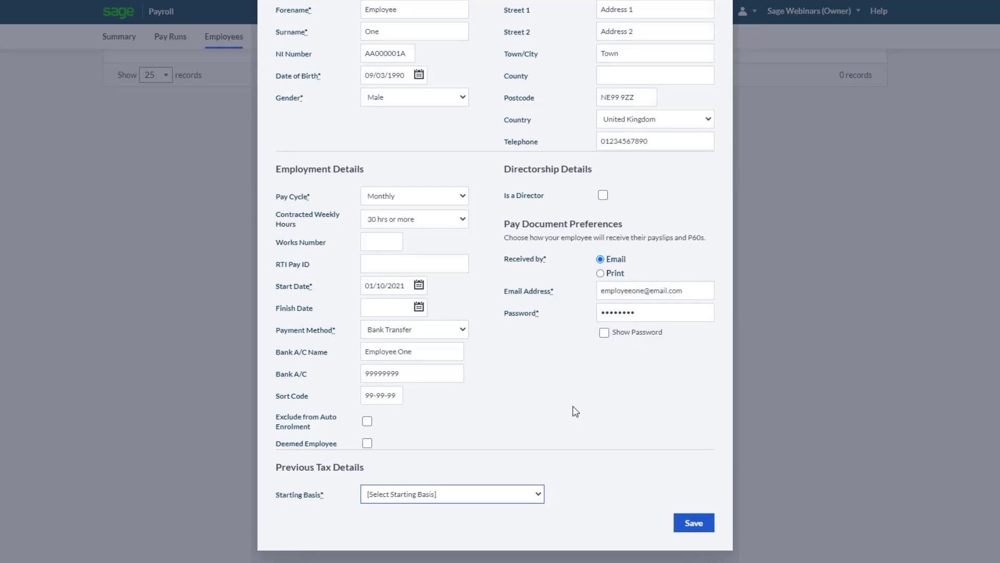
{"action": "left_click", "coordinate": [538, 492]}
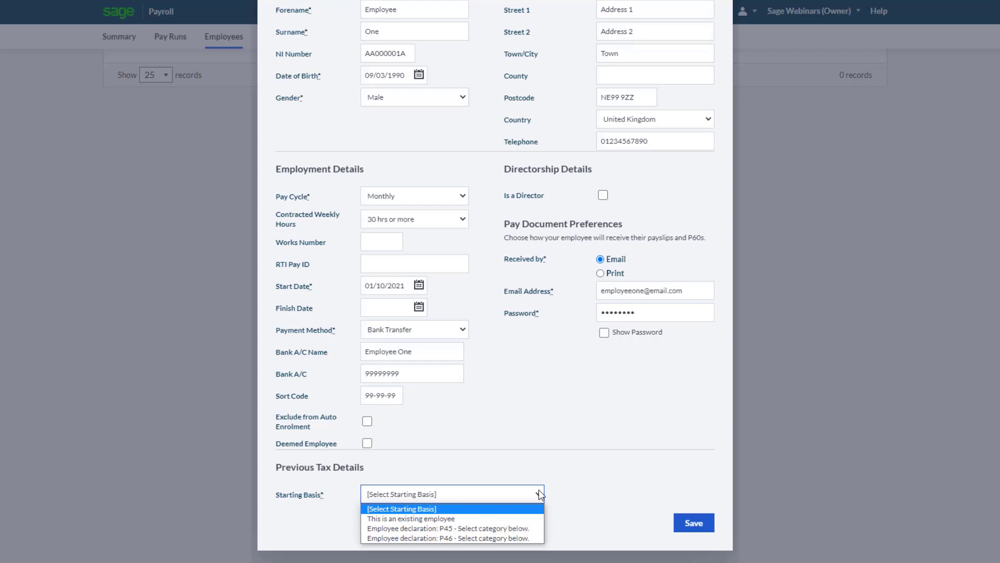
{"action": "left_click", "coordinate": [499, 537]}
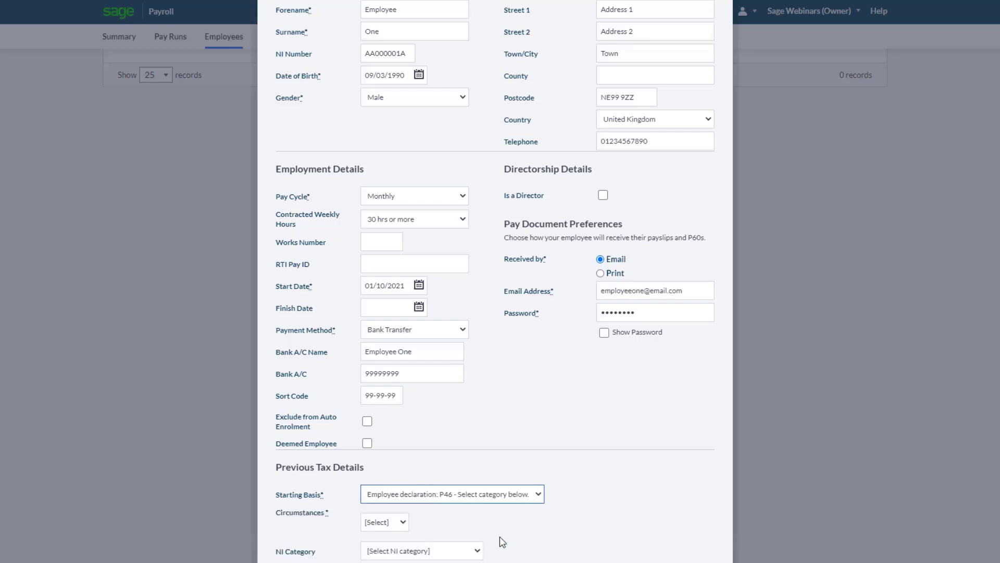
{"action": "scroll", "coordinate": [499, 537], "scroll_direction": "down", "scroll_amount": 2}
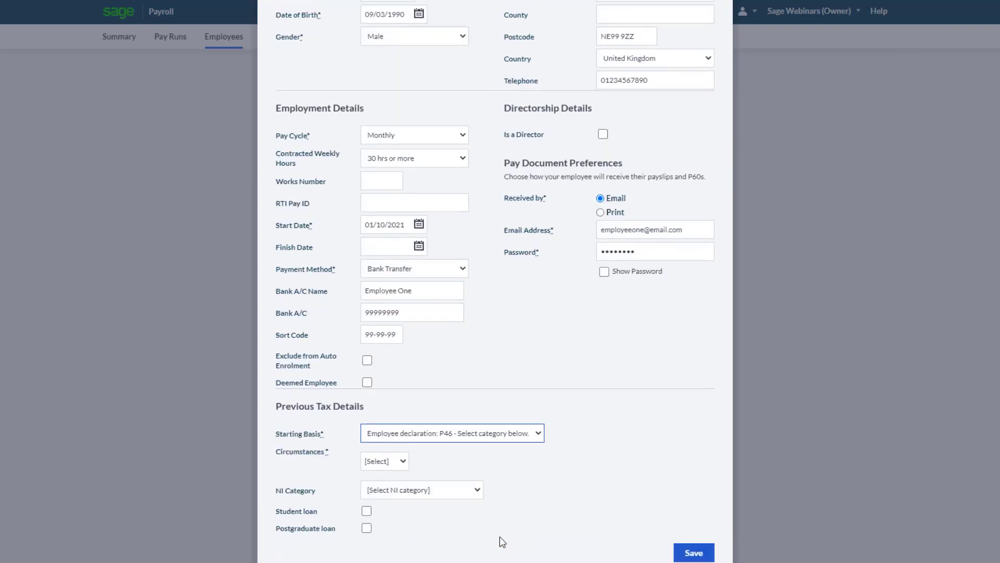
{"action": "left_click", "coordinate": [398, 428]}
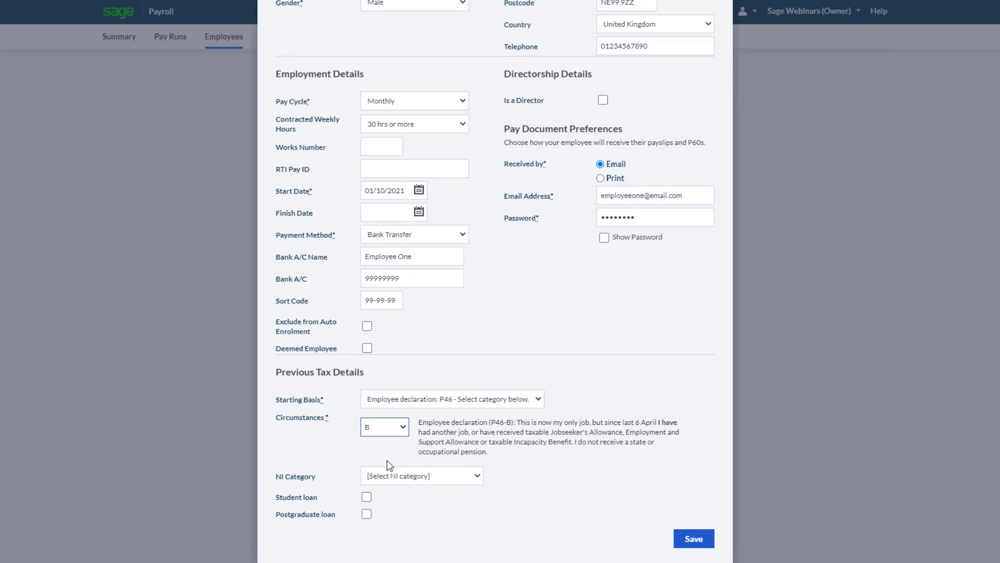
{"action": "left_click", "coordinate": [408, 478]}
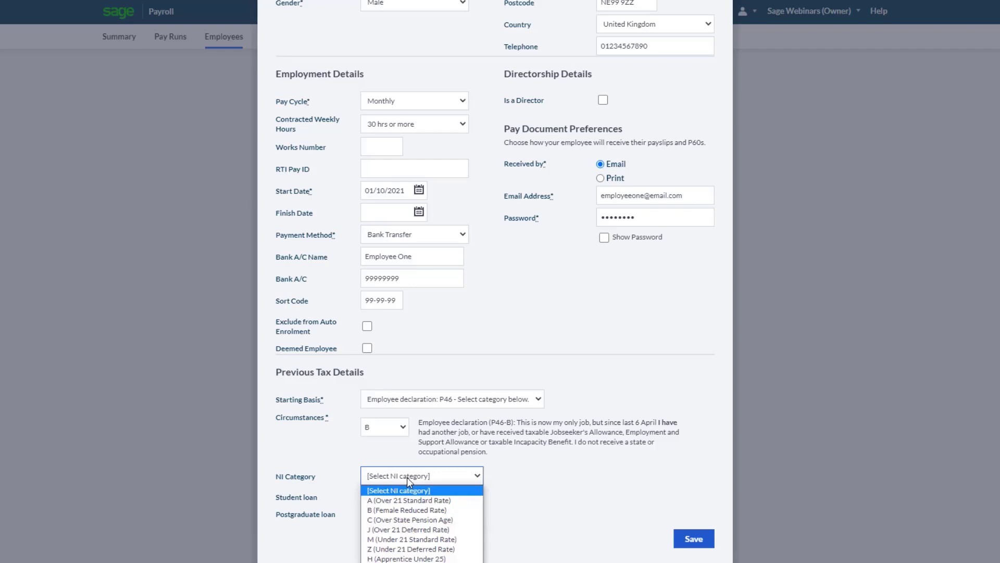
{"action": "left_click", "coordinate": [398, 500]}
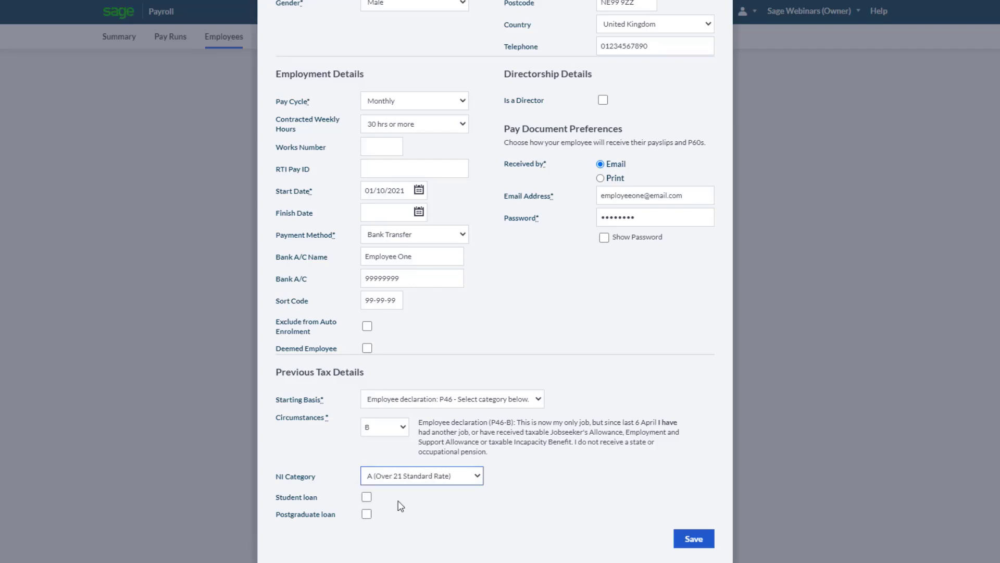
Step: Save the new employee record and open the payroll summary
{"action": "left_click", "coordinate": [401, 506]}
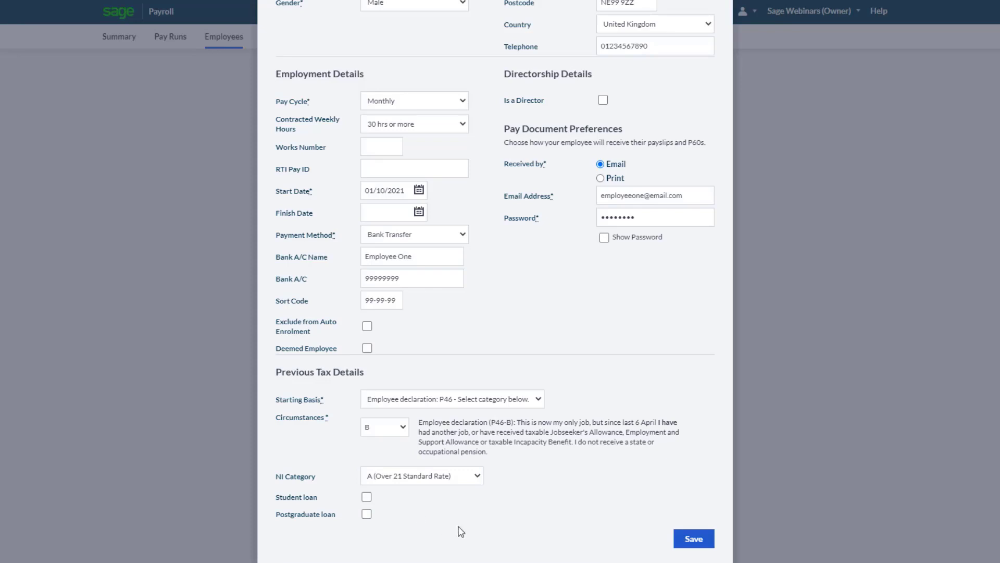
{"action": "left_click", "coordinate": [698, 541]}
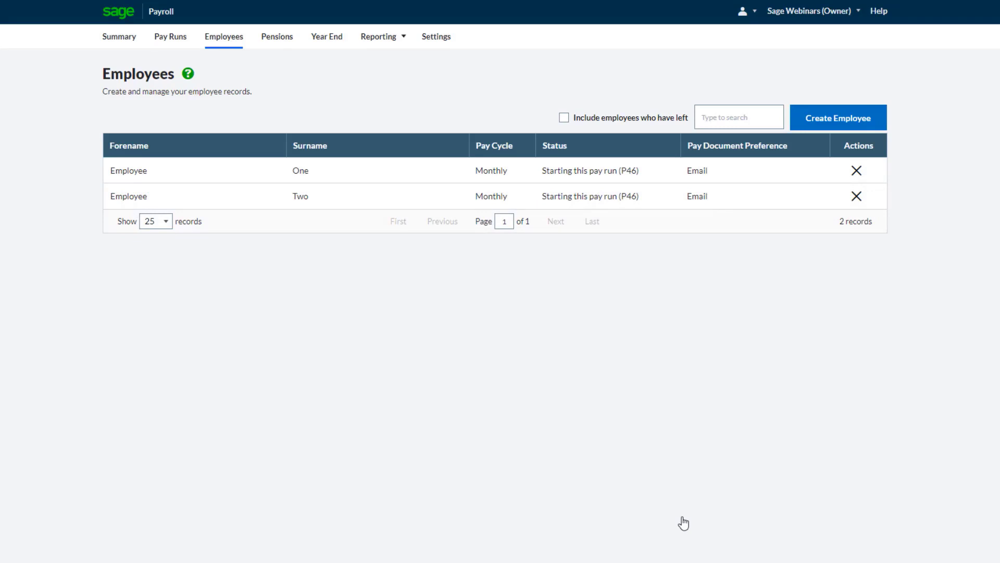
{"action": "left_click", "coordinate": [131, 41]}
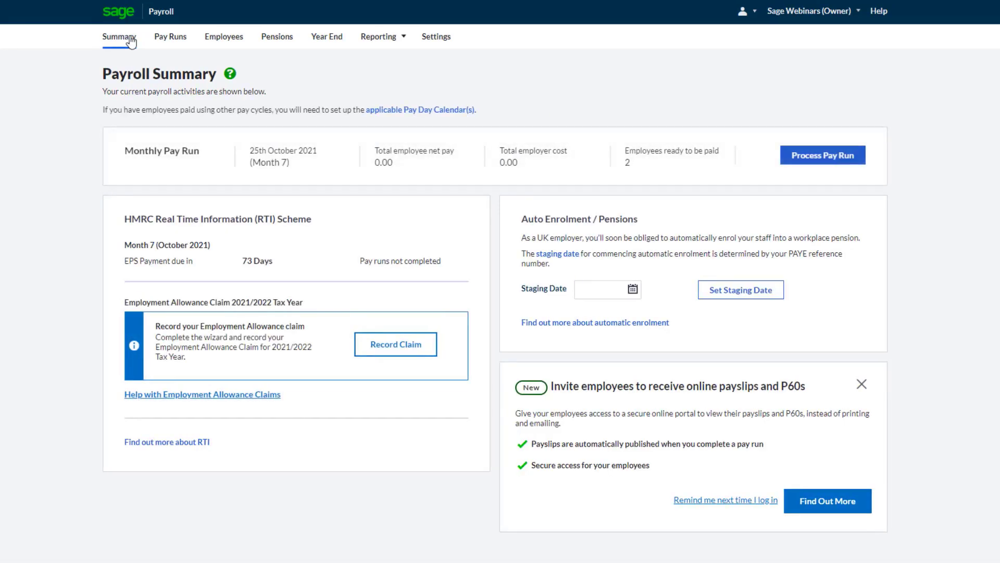
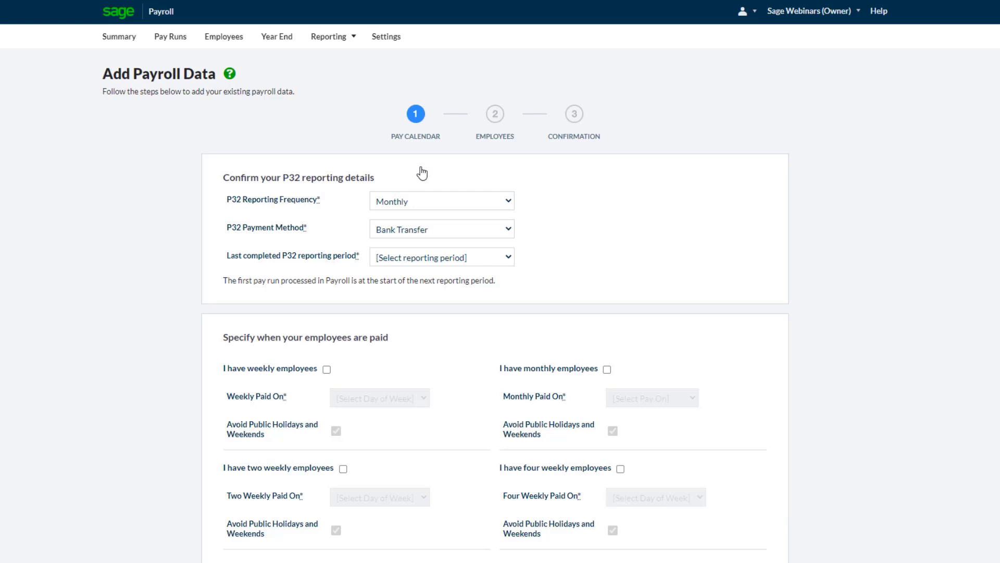
Step: Set the last completed P32 reporting period to Month 6 (September 2021) in the manually added payroll data
{"action": "left_click", "coordinate": [489, 259]}
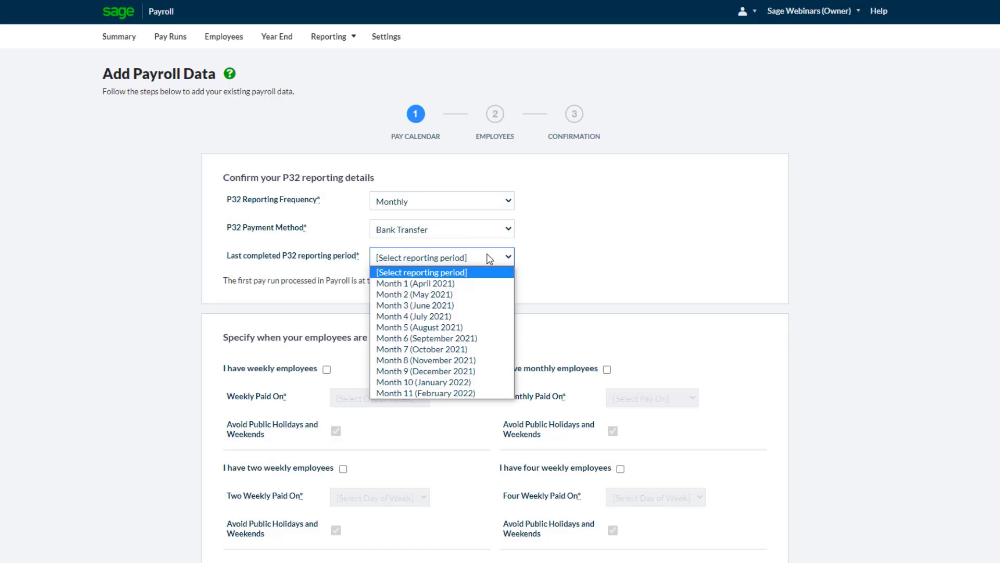
{"action": "left_click", "coordinate": [467, 340]}
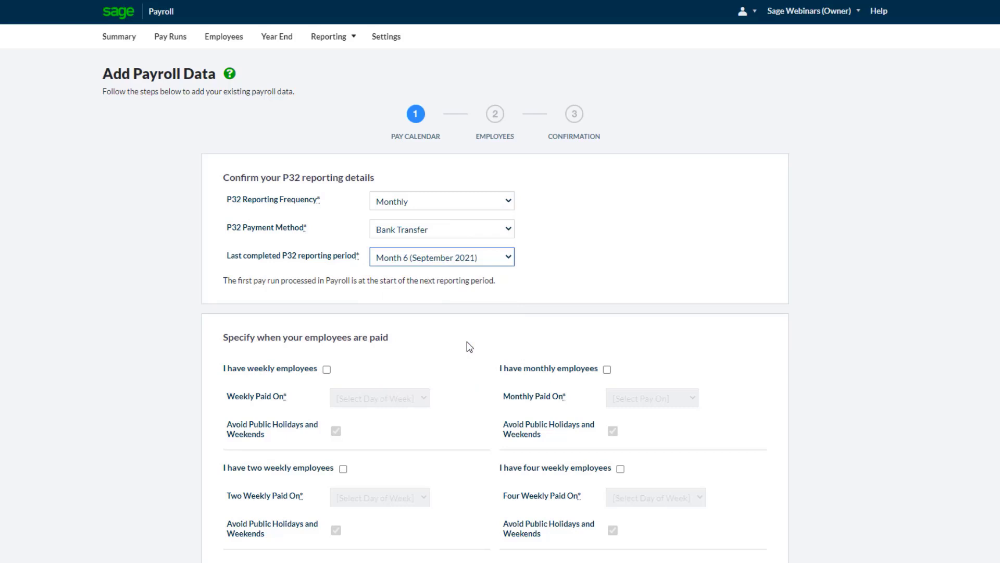
Step: Set the pay calendar for monthly employees to Same day of month on the 25th and continue to the employees stage
{"action": "left_click", "coordinate": [469, 347]}
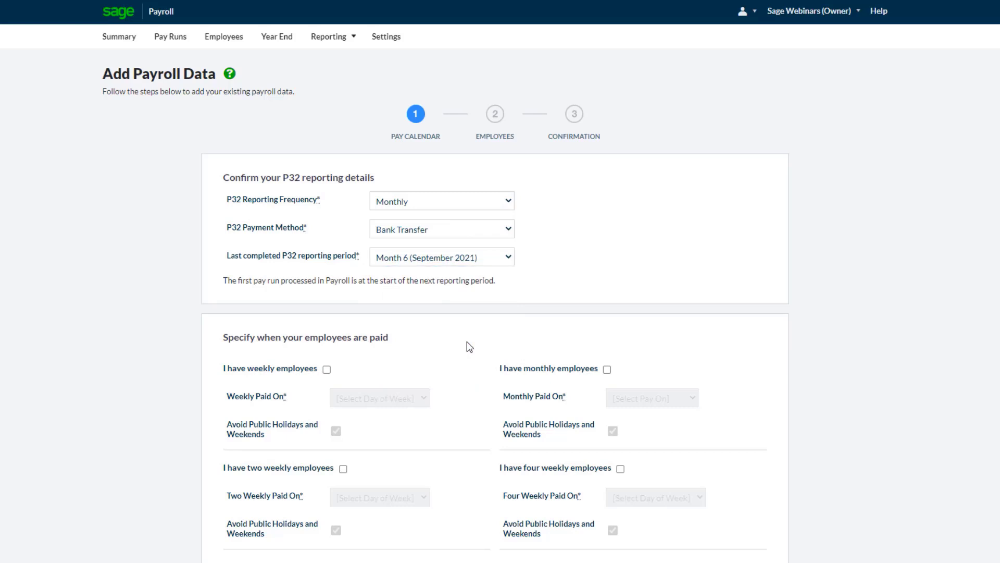
{"action": "scroll", "coordinate": [470, 347], "scroll_direction": "down", "scroll_amount": 1}
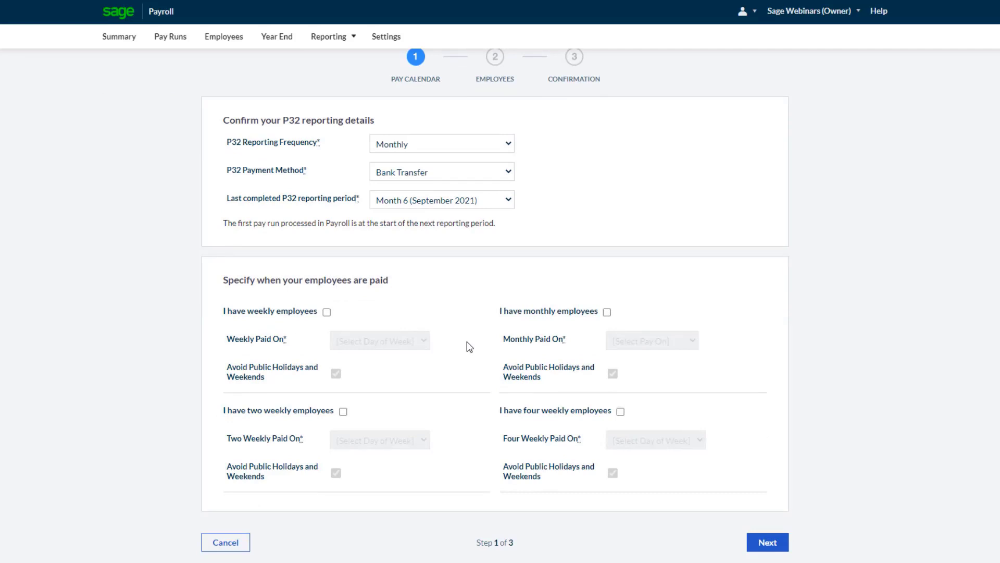
{"action": "left_click", "coordinate": [607, 311]}
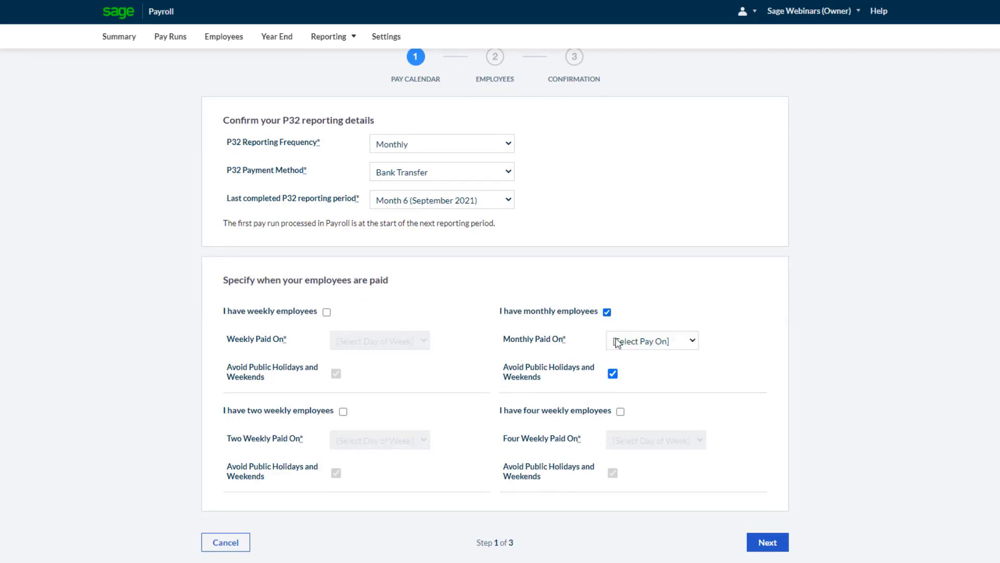
{"action": "left_click", "coordinate": [634, 343]}
{"action": "left_click", "coordinate": [632, 364]}
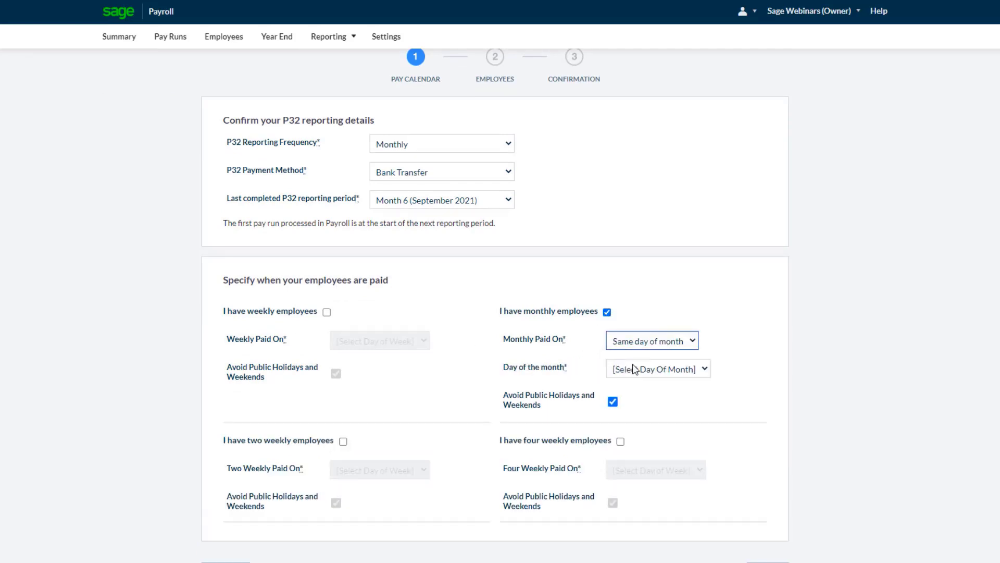
{"action": "left_click", "coordinate": [633, 363]}
{"action": "scroll", "coordinate": [638, 339], "scroll_direction": "down", "scroll_amount": 3}
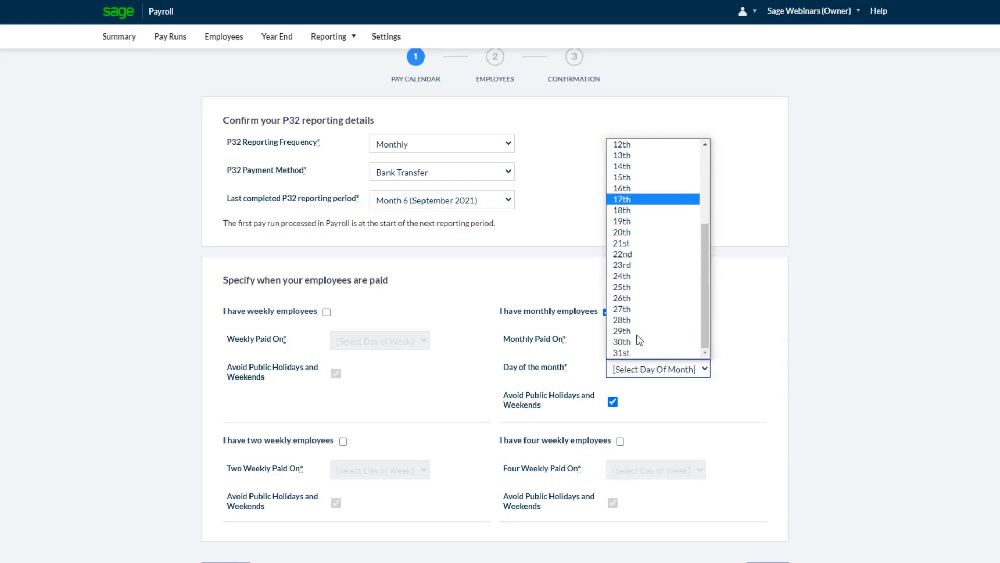
{"action": "left_click", "coordinate": [640, 288]}
{"action": "left_click", "coordinate": [676, 424]}
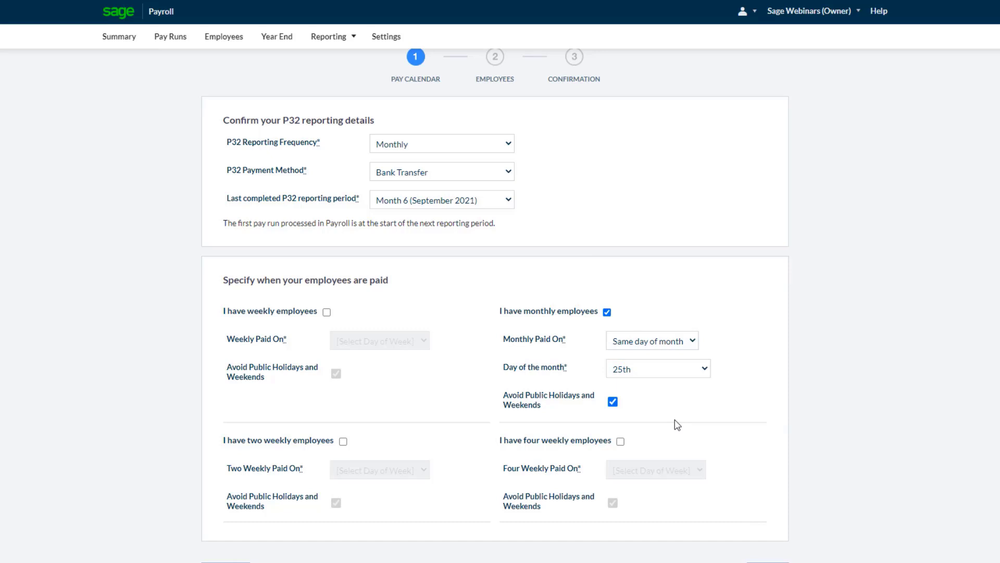
{"action": "scroll", "coordinate": [676, 425], "scroll_direction": "down", "scroll_amount": 1}
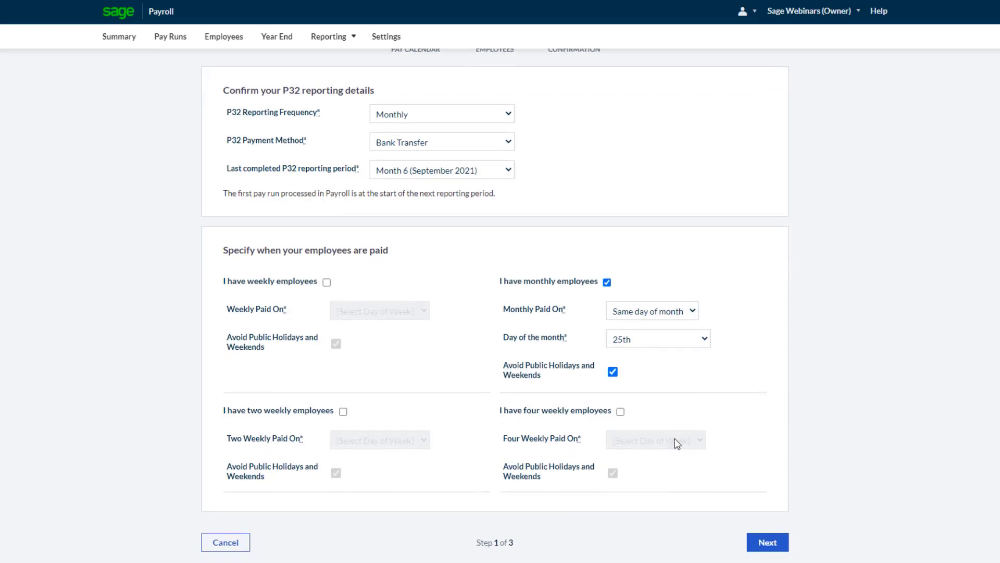
{"action": "left_click", "coordinate": [768, 542]}
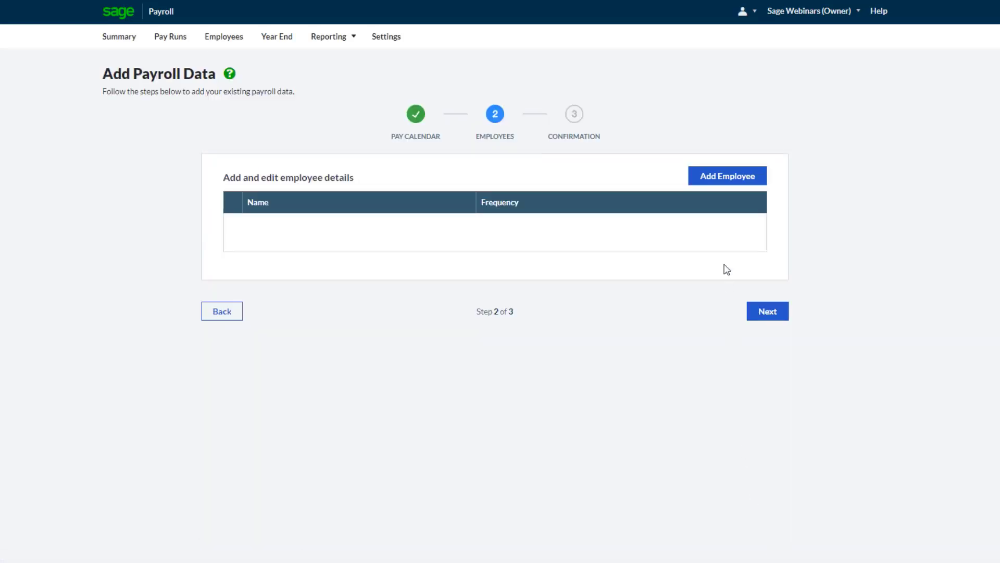
Step: Add an employee to the existing payroll data and mark them as paid this tax year in the opening balances
{"action": "left_click", "coordinate": [724, 179]}
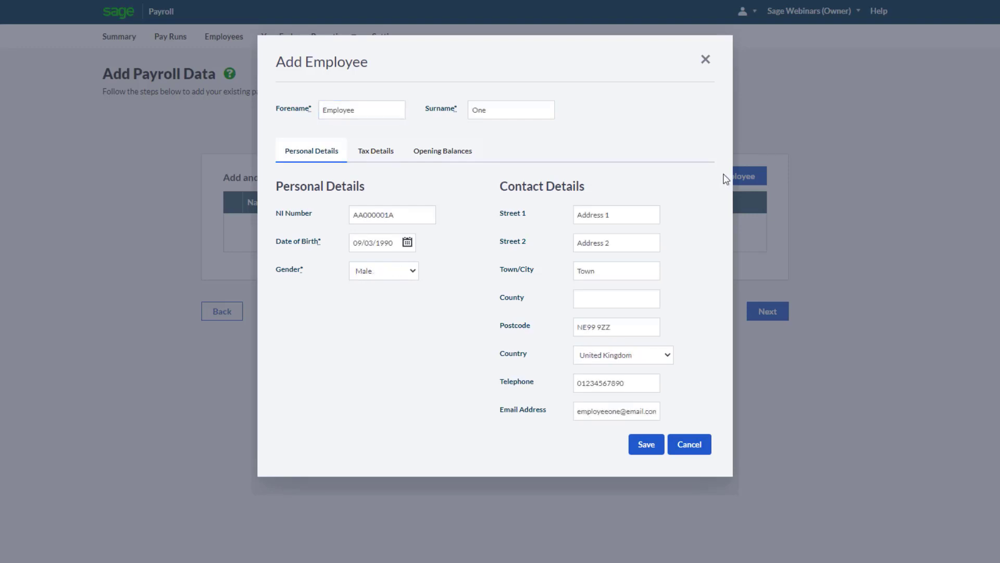
{"action": "left_click", "coordinate": [388, 160]}
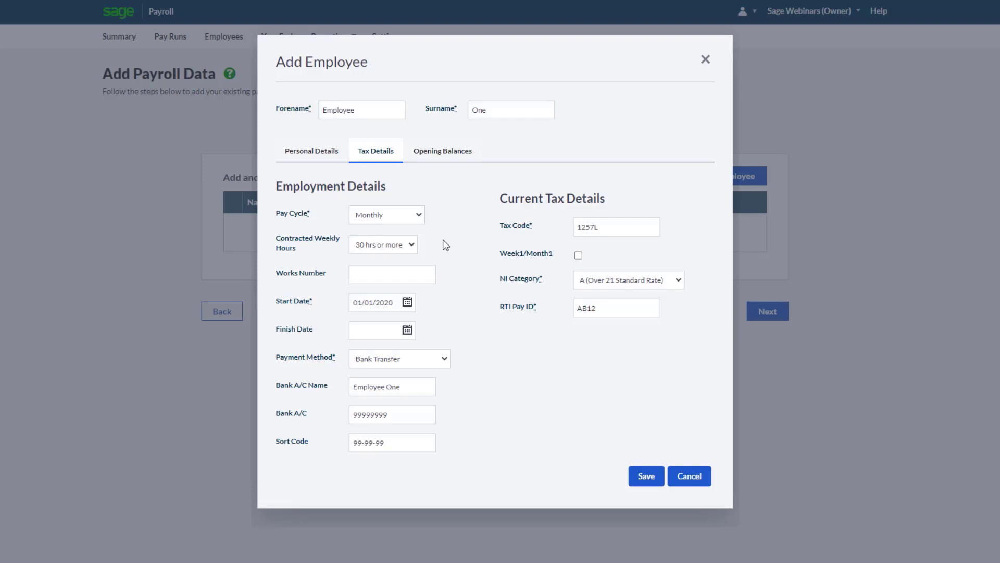
{"action": "left_click", "coordinate": [444, 160]}
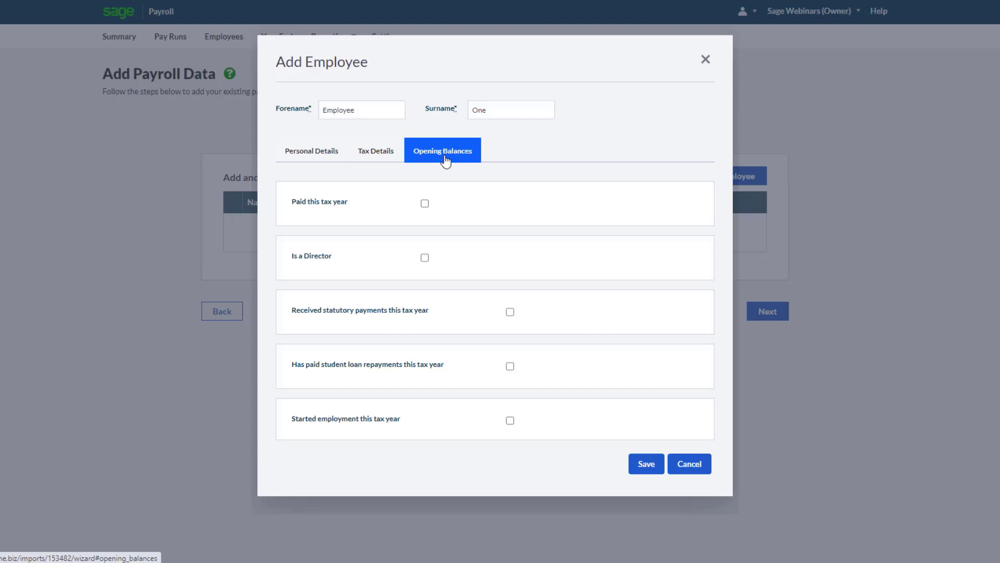
{"action": "left_click", "coordinate": [425, 205]}
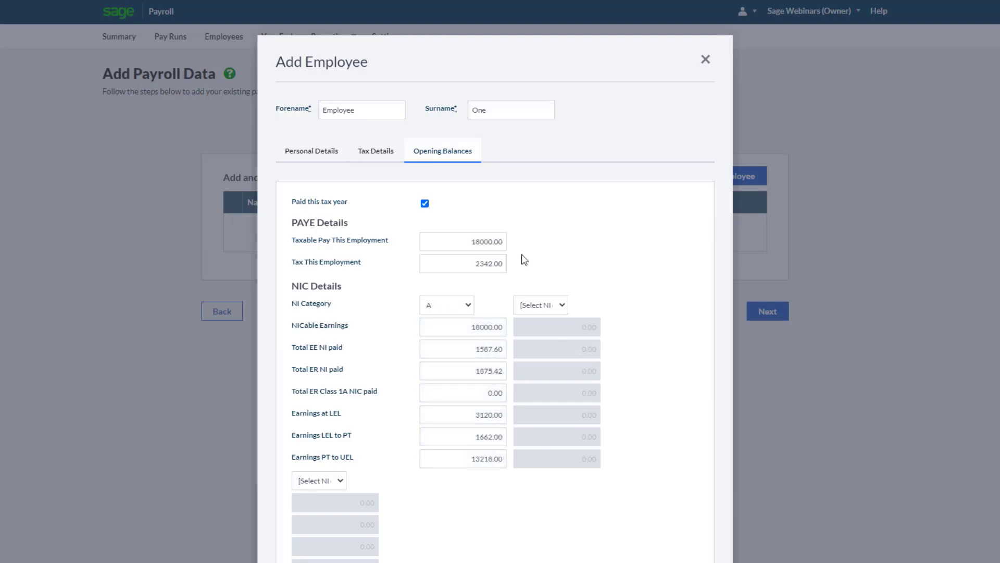
{"action": "scroll", "coordinate": [524, 260], "scroll_direction": "down", "scroll_amount": 7}
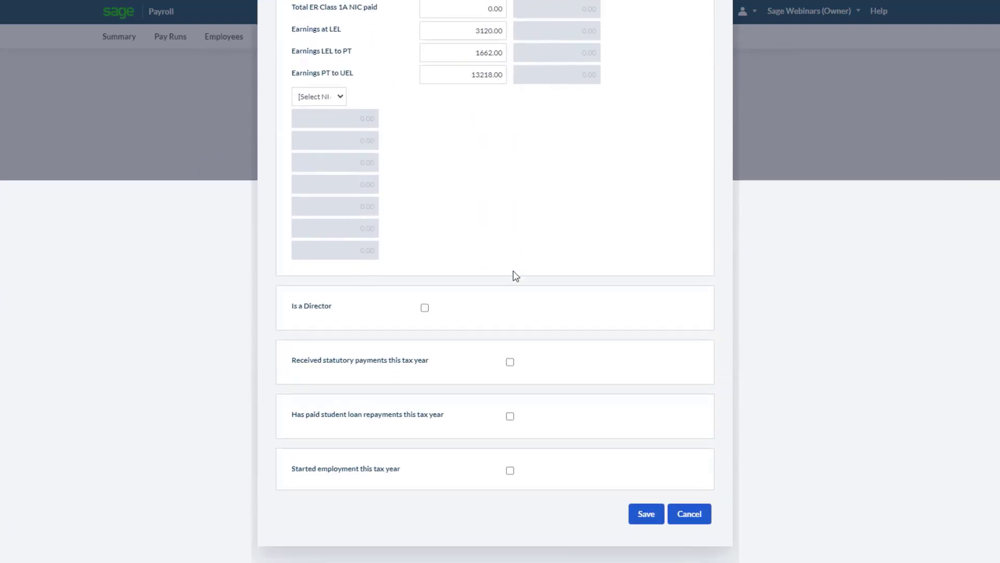
Step: Examine the opening balance fields for directorship, statutory payments, student loan repayments and employment started this tax year
{"action": "left_click", "coordinate": [425, 308]}
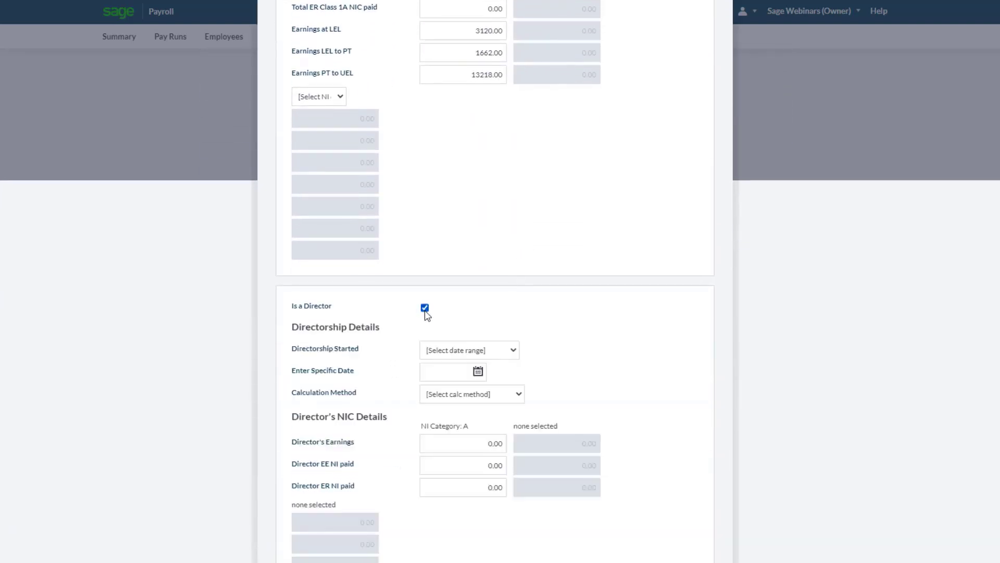
{"action": "left_click", "coordinate": [424, 309]}
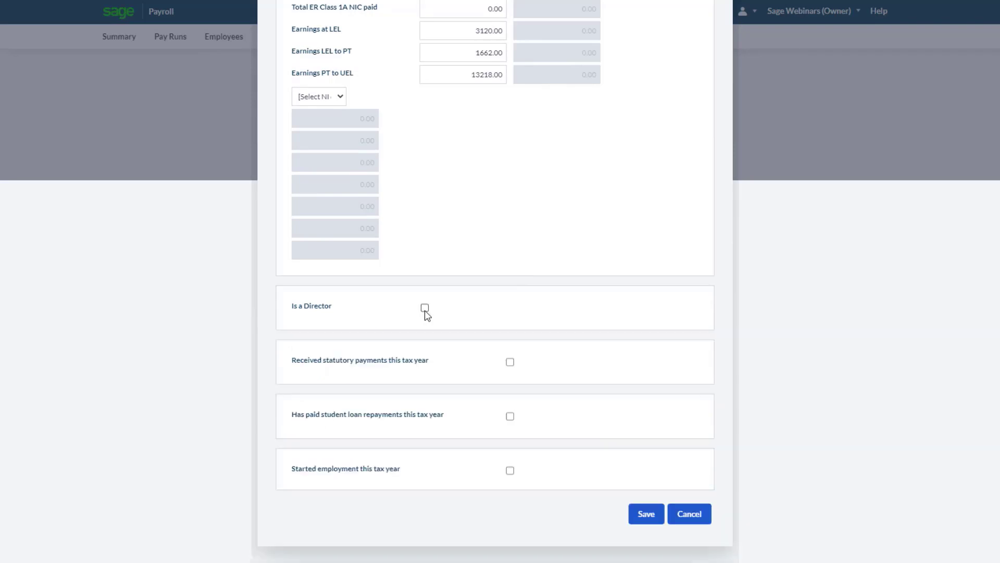
{"action": "left_click", "coordinate": [510, 362]}
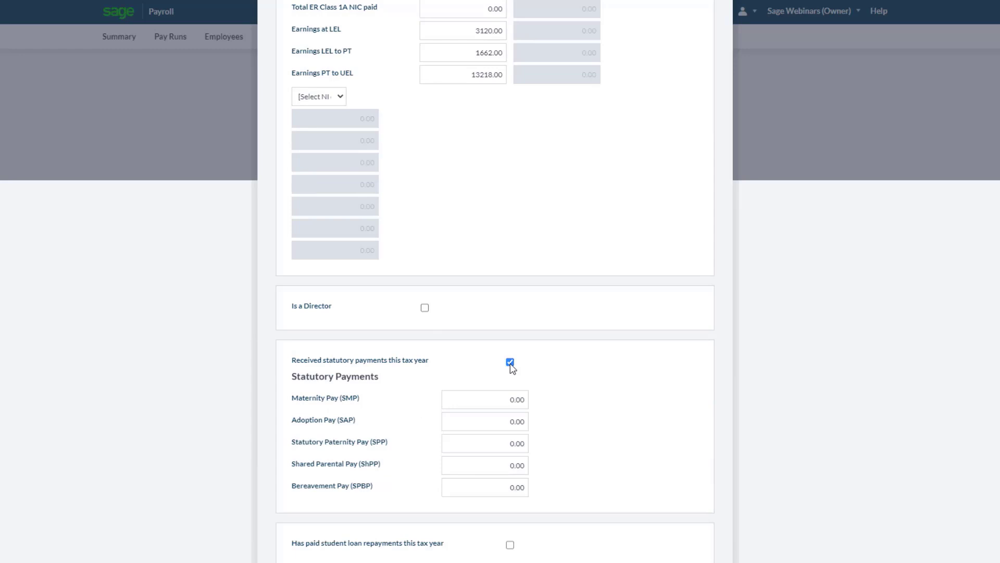
{"action": "left_click", "coordinate": [510, 362]}
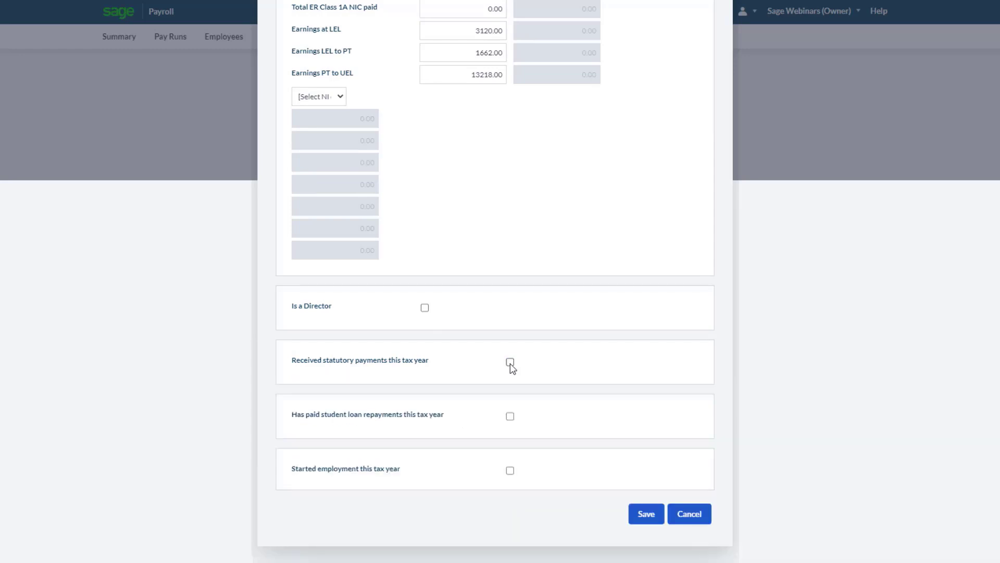
{"action": "left_click", "coordinate": [510, 416]}
{"action": "left_click", "coordinate": [510, 416]}
{"action": "left_click", "coordinate": [510, 470]}
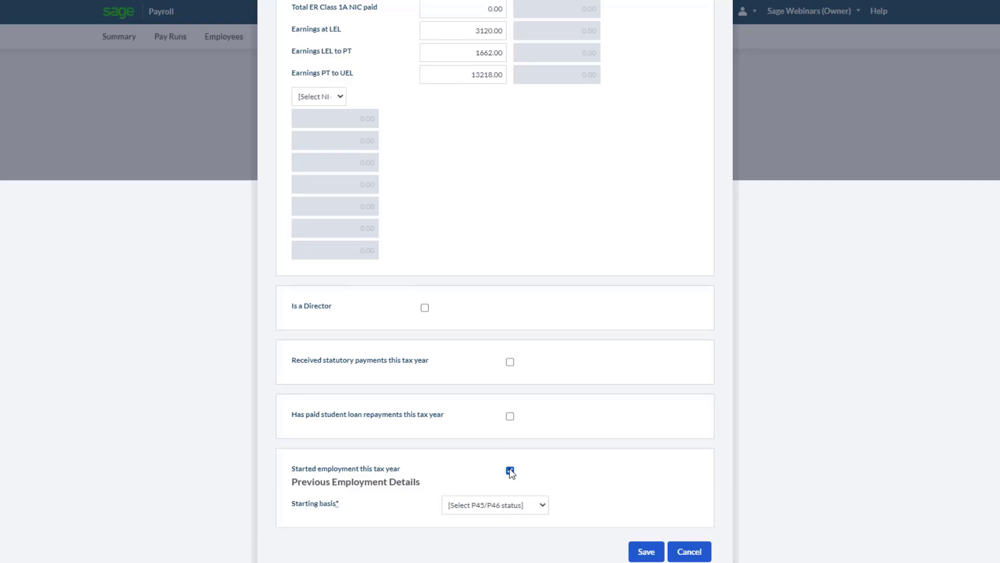
{"action": "left_click", "coordinate": [510, 471]}
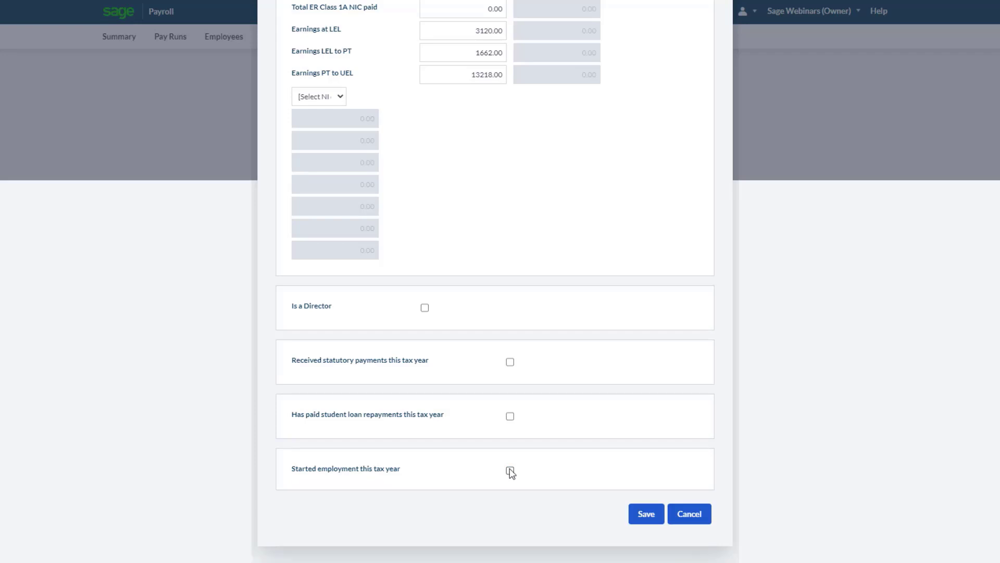
Step: Save the employee record and submit the payroll data migration, finishing at the payroll summary
{"action": "left_click", "coordinate": [646, 514]}
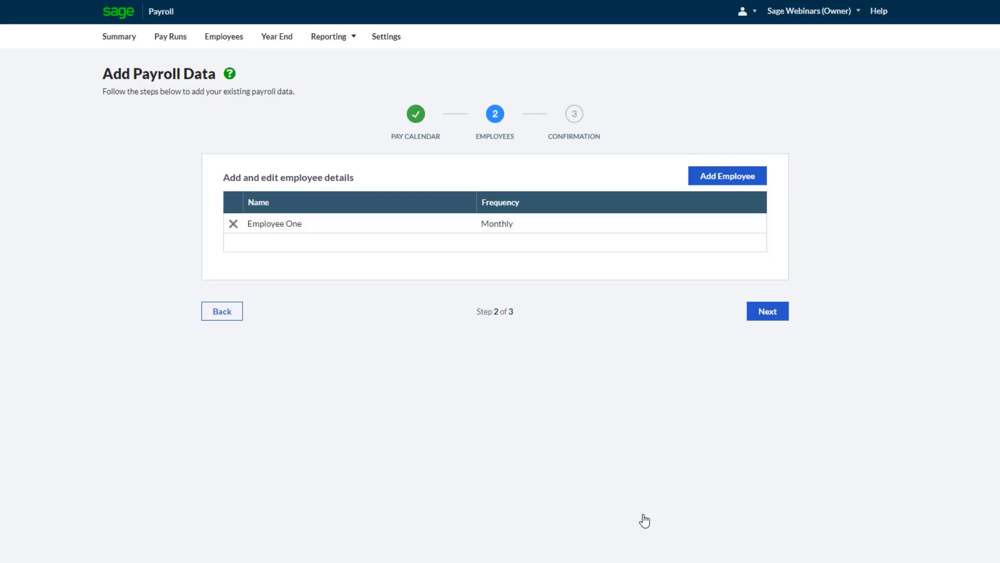
{"action": "left_click", "coordinate": [763, 315]}
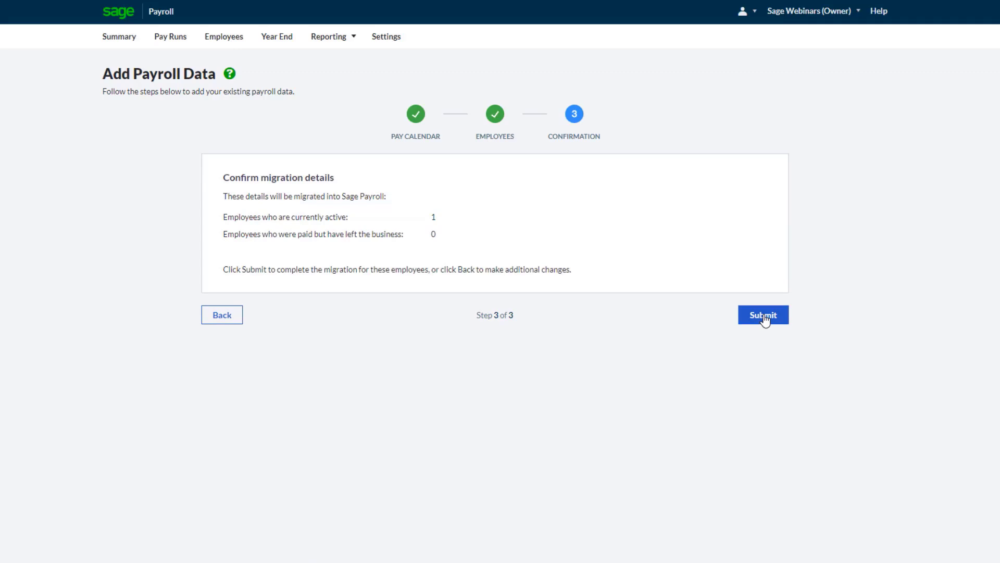
{"action": "left_click", "coordinate": [764, 318]}
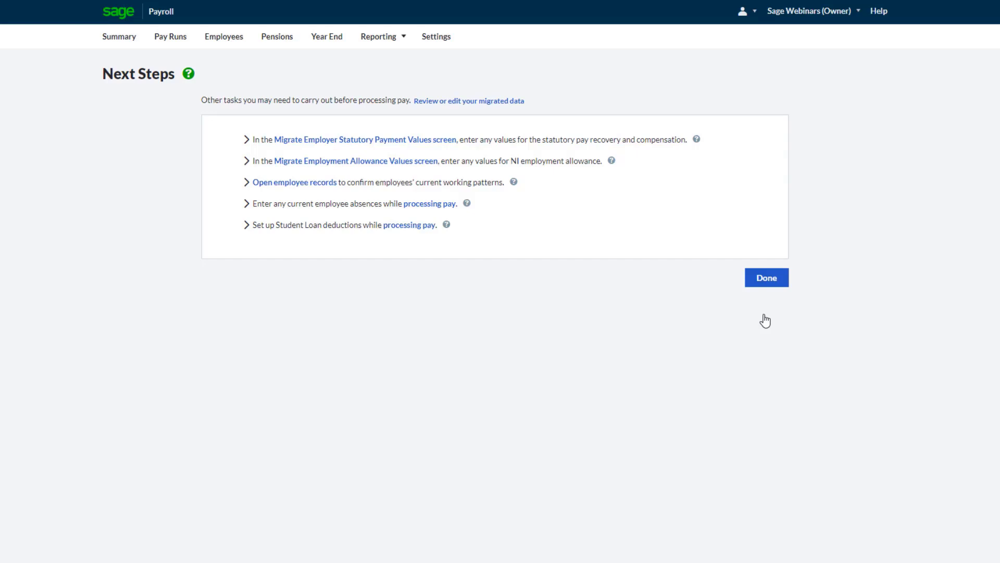
{"action": "left_click", "coordinate": [766, 280]}
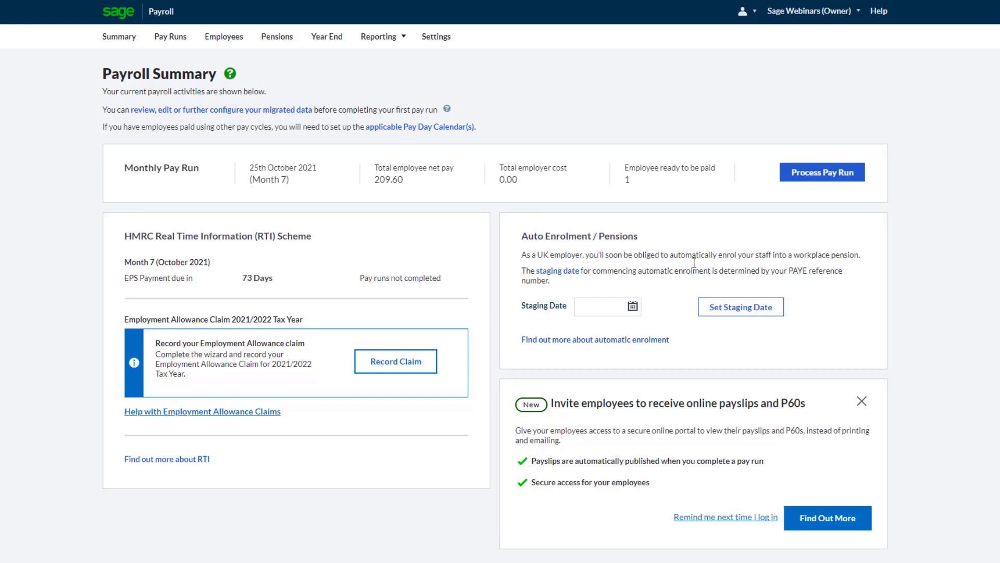
Step: Review the pay calendar in the migrated data and return to the payroll summary
{"action": "left_click", "coordinate": [266, 111]}
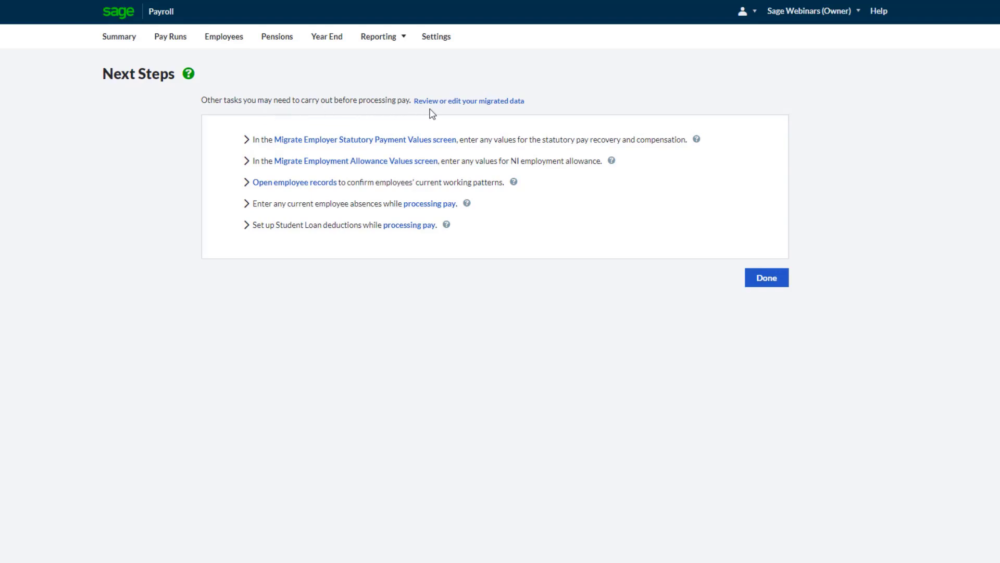
{"action": "left_click", "coordinate": [447, 102]}
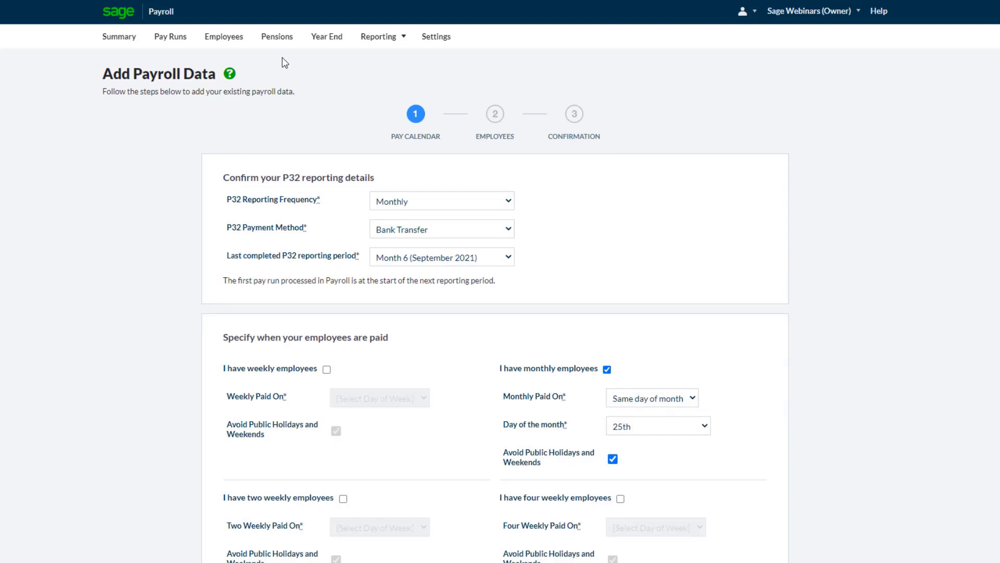
{"action": "left_click", "coordinate": [123, 41]}
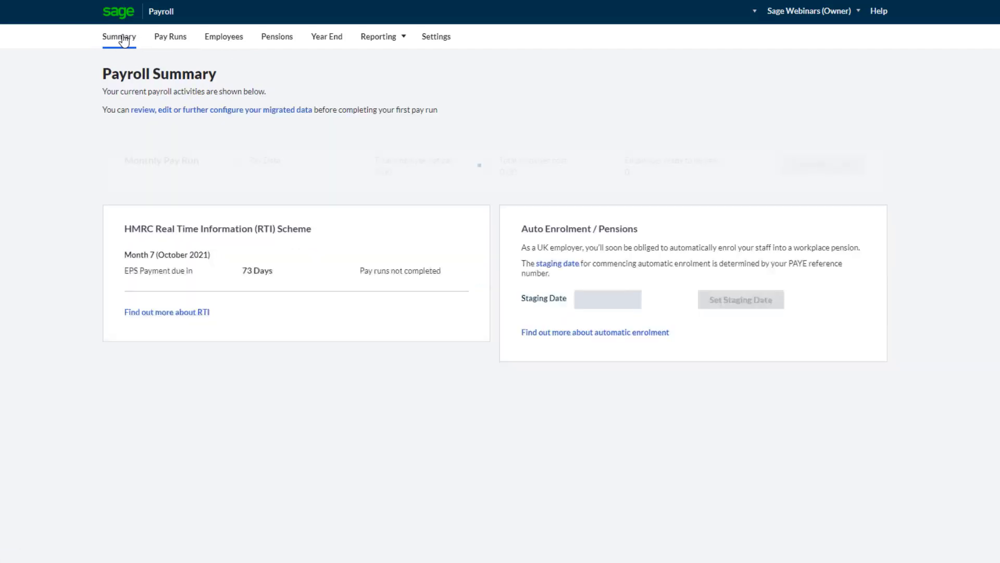
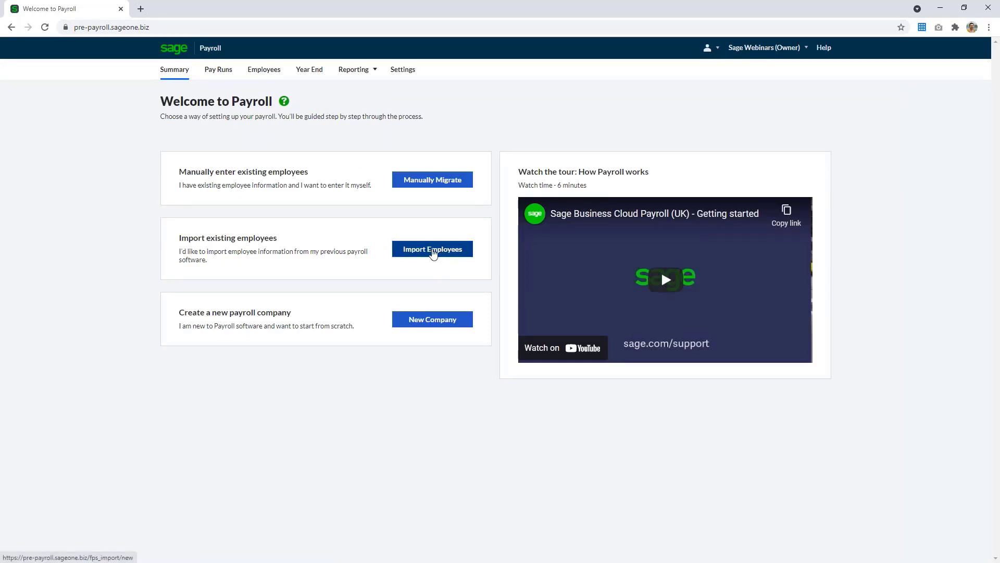
Step: Start importing existing employees and upload the FPS M6 file from the Desktop folder
{"action": "left_click", "coordinate": [433, 250]}
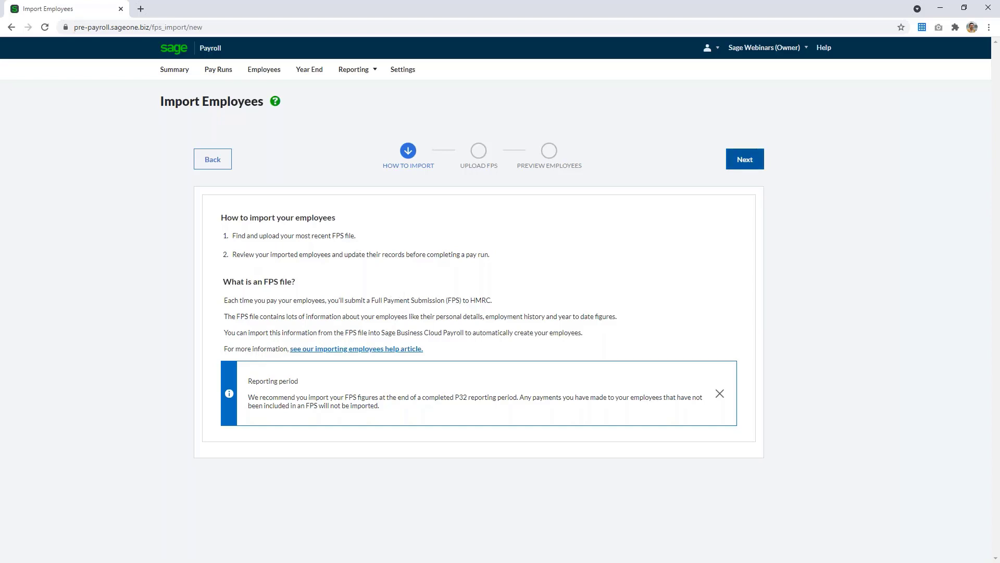
{"action": "left_click", "coordinate": [745, 159]}
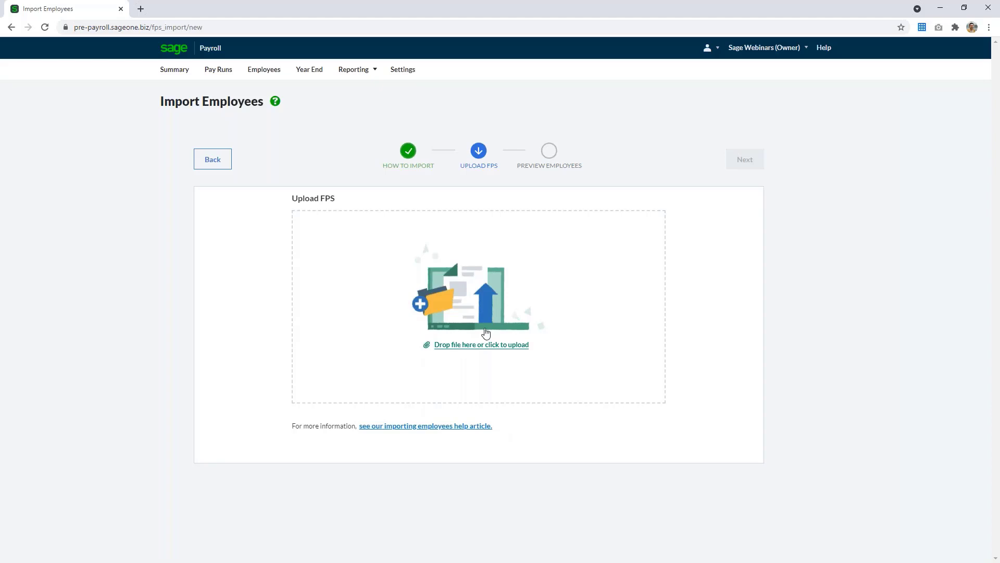
{"action": "left_click", "coordinate": [486, 333]}
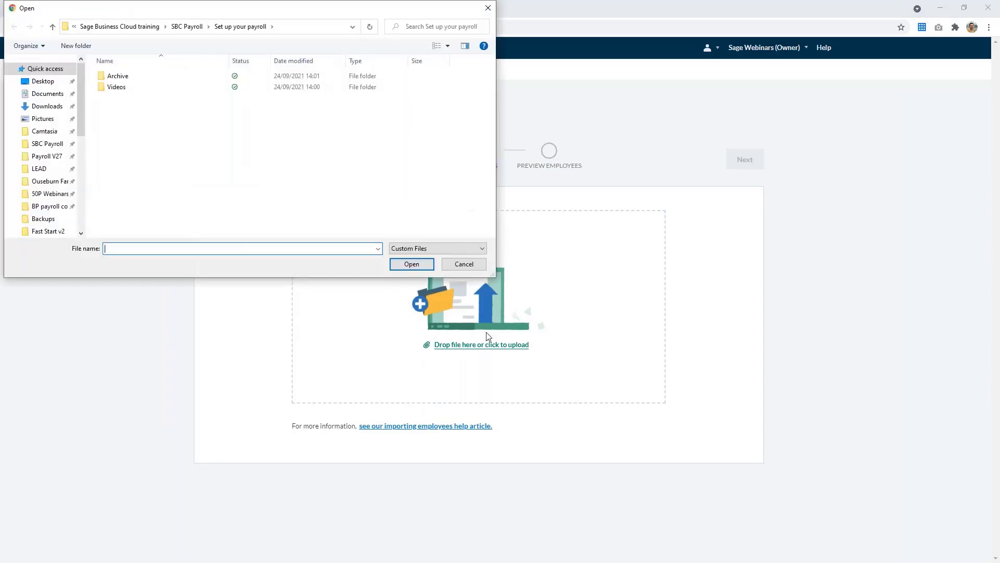
{"action": "left_click", "coordinate": [42, 80]}
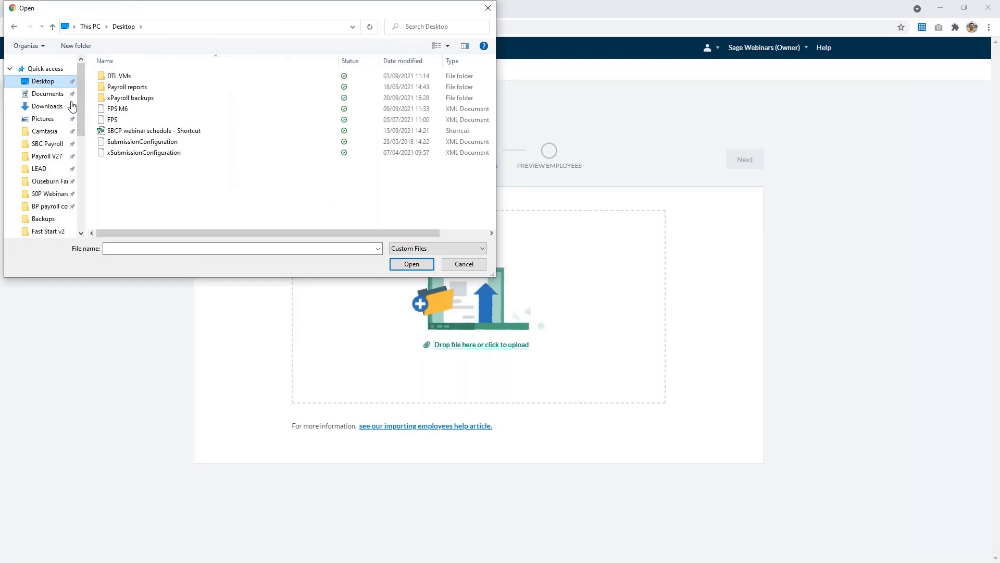
{"action": "left_click", "coordinate": [118, 111]}
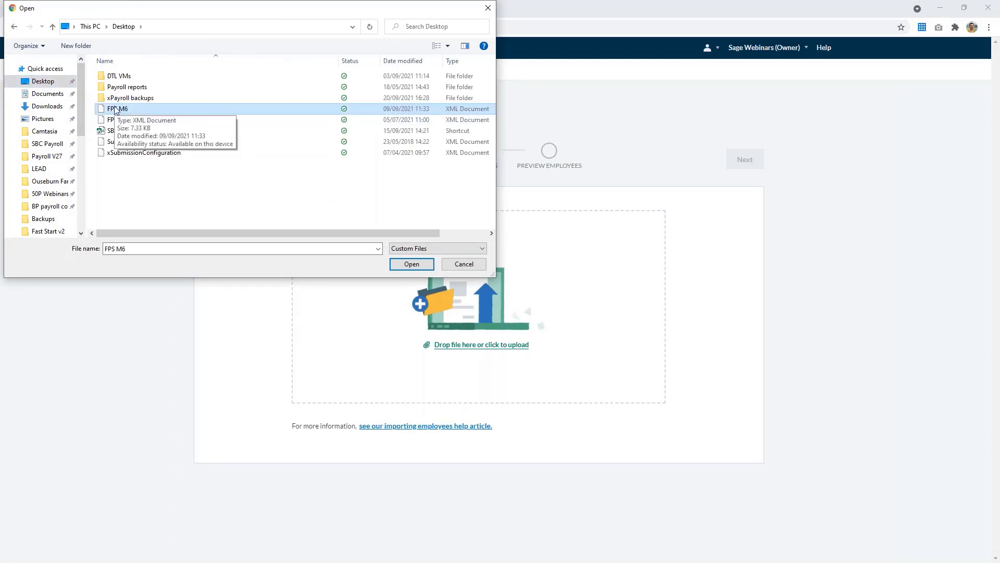
{"action": "double_click", "coordinate": [117, 109]}
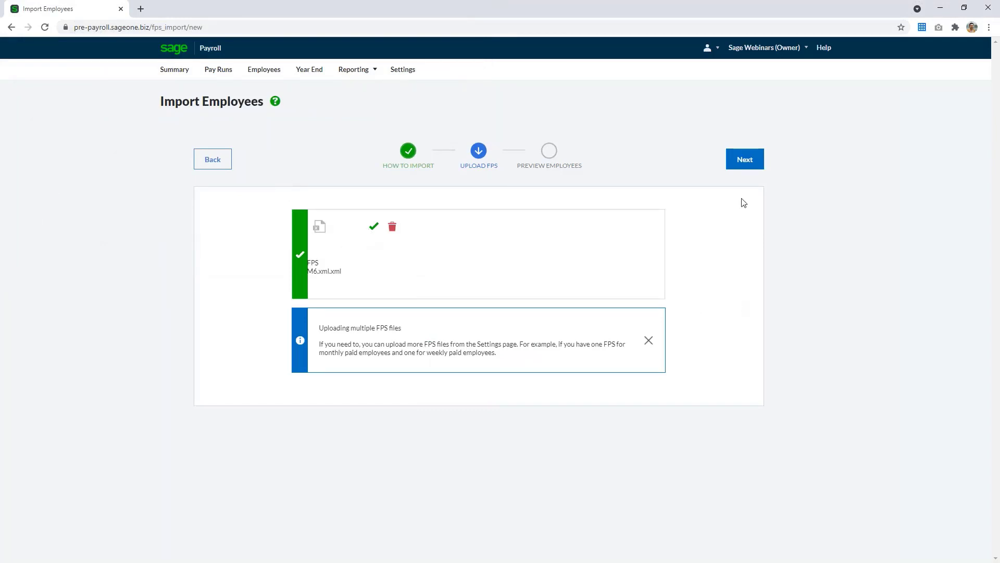
Step: Import both employees listed in the FPS M6 file preview and complete the import
{"action": "left_click", "coordinate": [745, 160]}
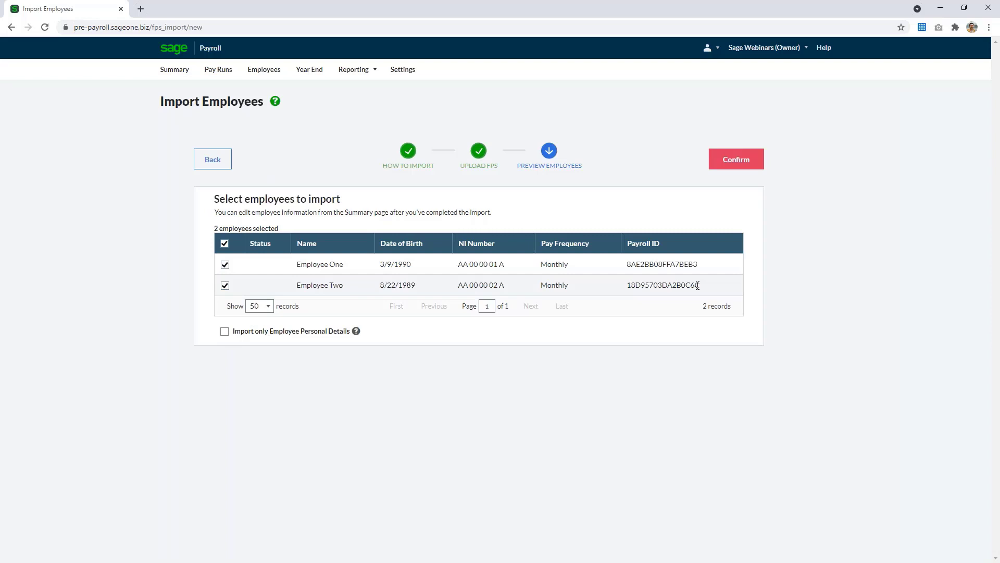
{"action": "left_click", "coordinate": [743, 170]}
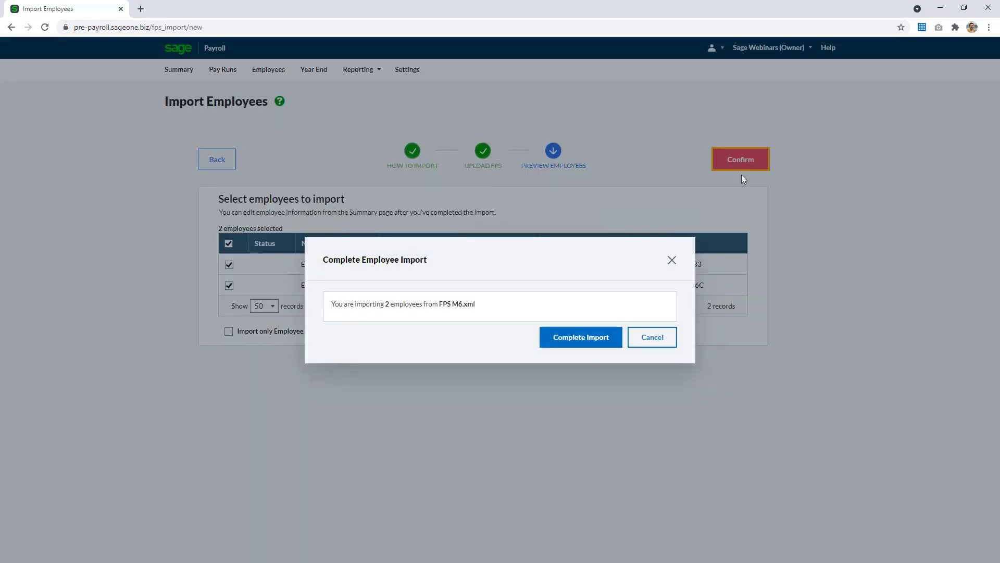
{"action": "left_click", "coordinate": [584, 338]}
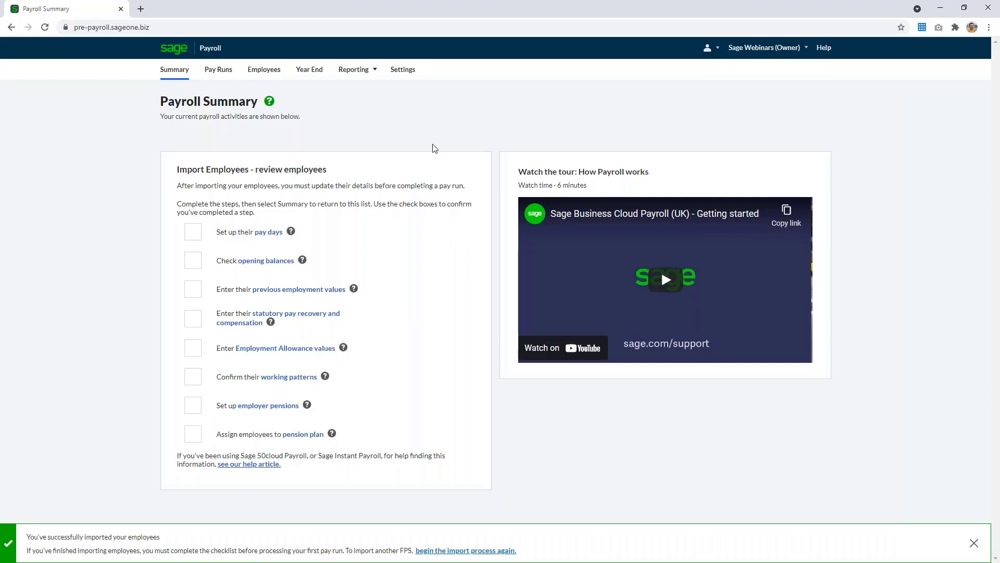
Step: Set up and save the monthly pay day calendar: same day of month, 25th, first pay run October 2021 in tax year 2021/2022
{"action": "left_click", "coordinate": [280, 237]}
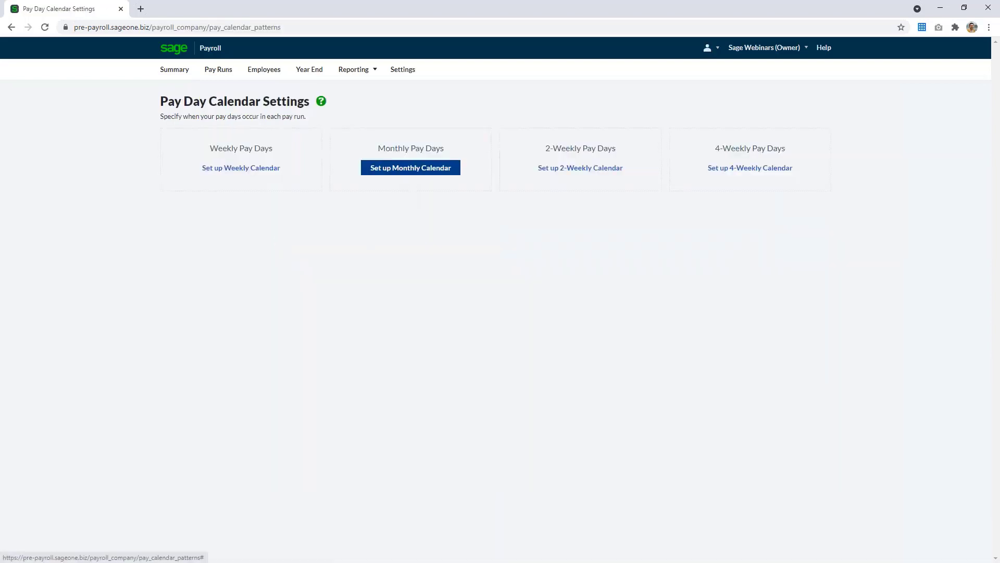
{"action": "left_click", "coordinate": [410, 167]}
{"action": "left_click", "coordinate": [521, 148]}
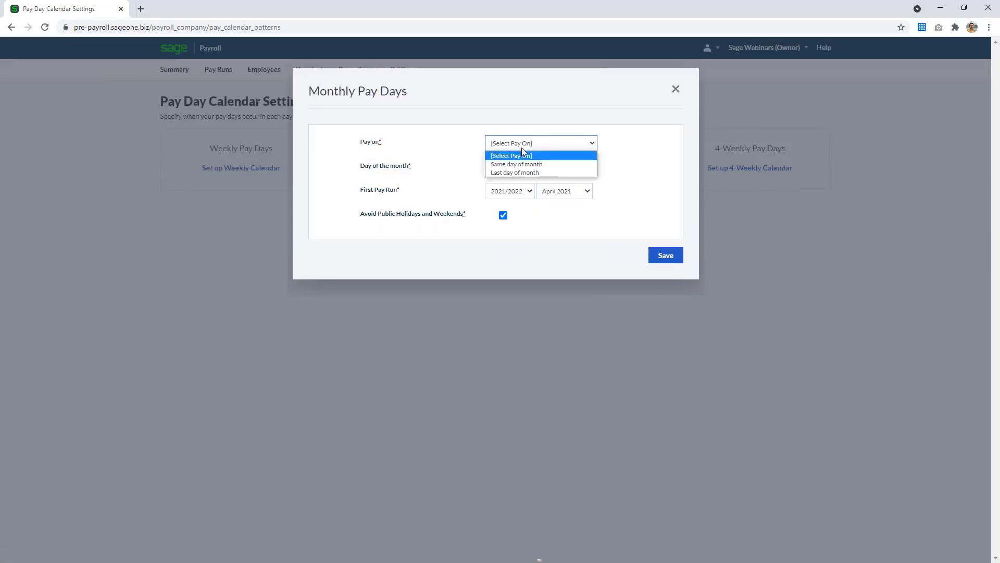
{"action": "left_click", "coordinate": [518, 165]}
{"action": "left_click", "coordinate": [520, 167]}
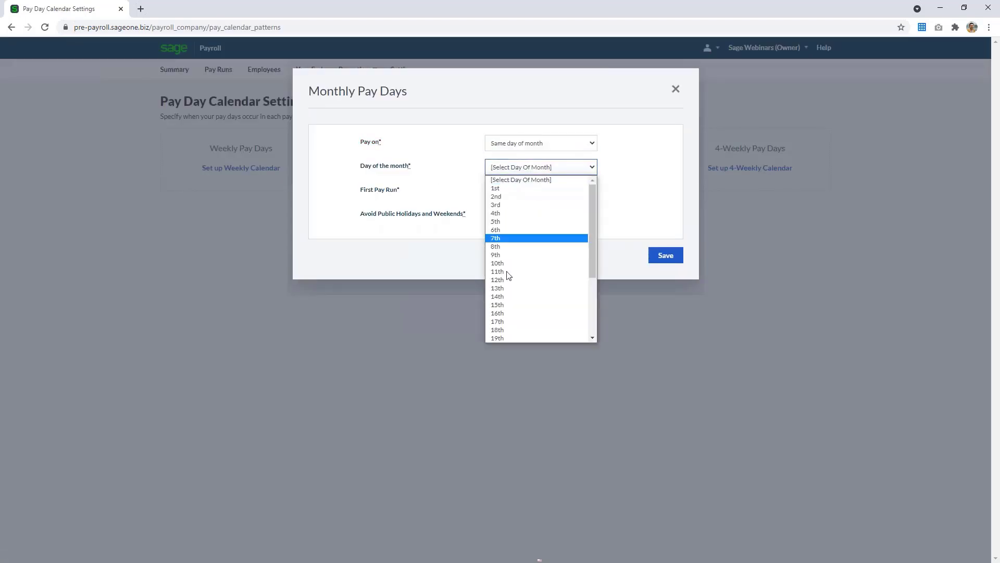
{"action": "scroll", "coordinate": [505, 276], "scroll_direction": "down", "scroll_amount": 4}
{"action": "left_click", "coordinate": [499, 288]}
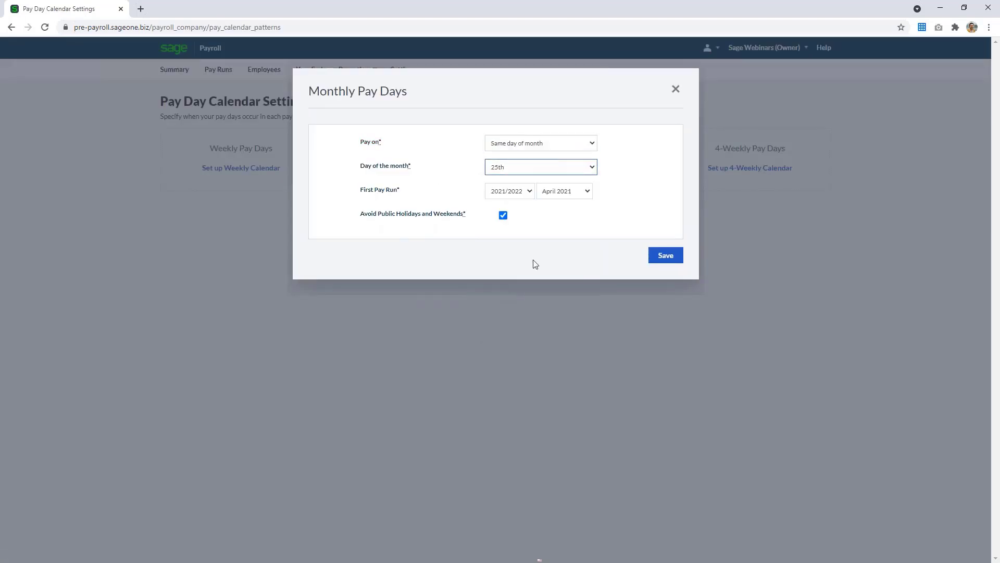
{"action": "left_click", "coordinate": [584, 197]}
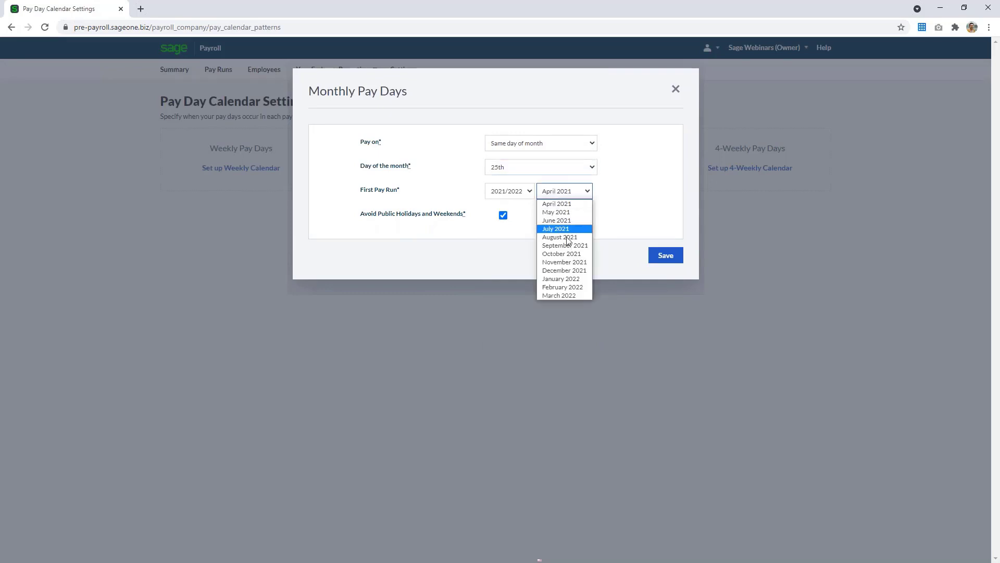
{"action": "left_click", "coordinate": [565, 254]}
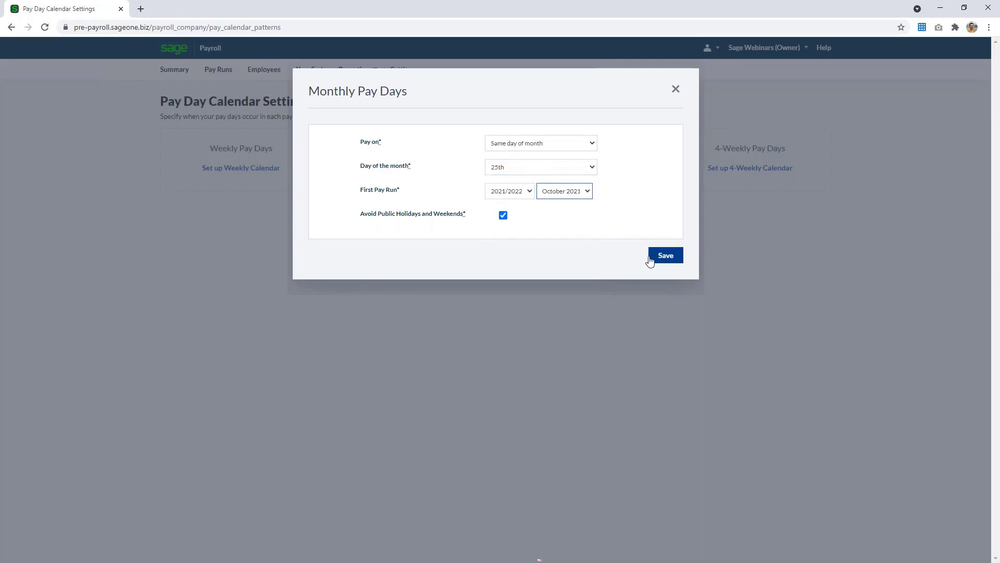
{"action": "left_click", "coordinate": [665, 255]}
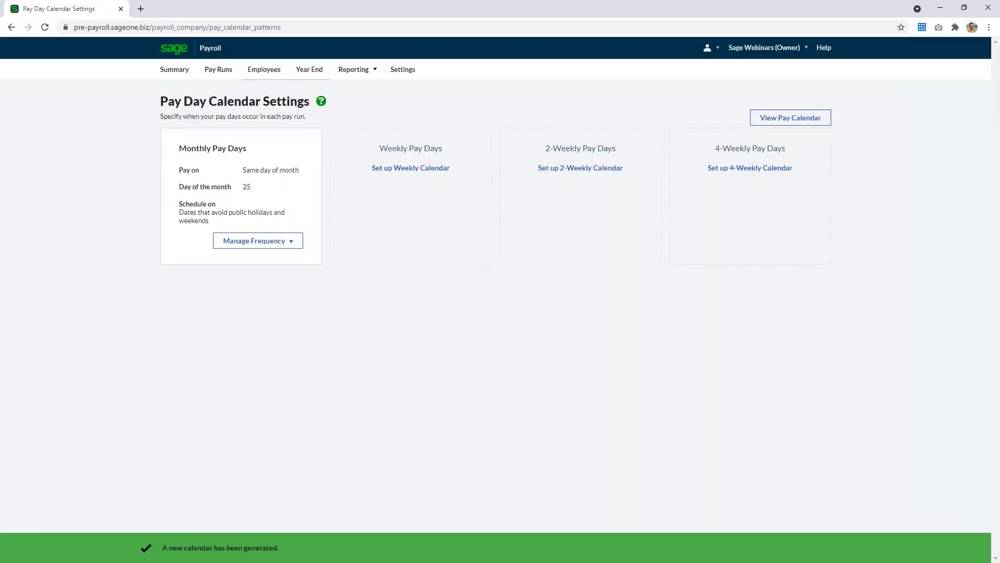
Step: Return to the payroll summary and mark the pay days item as completed in the imported employees checklist
{"action": "left_click", "coordinate": [173, 71]}
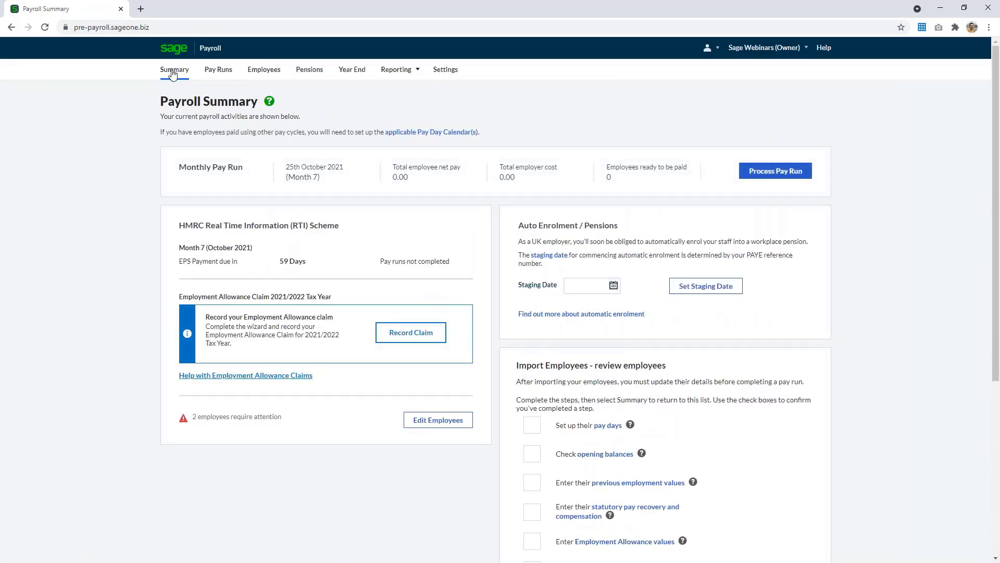
{"action": "left_click", "coordinate": [531, 425]}
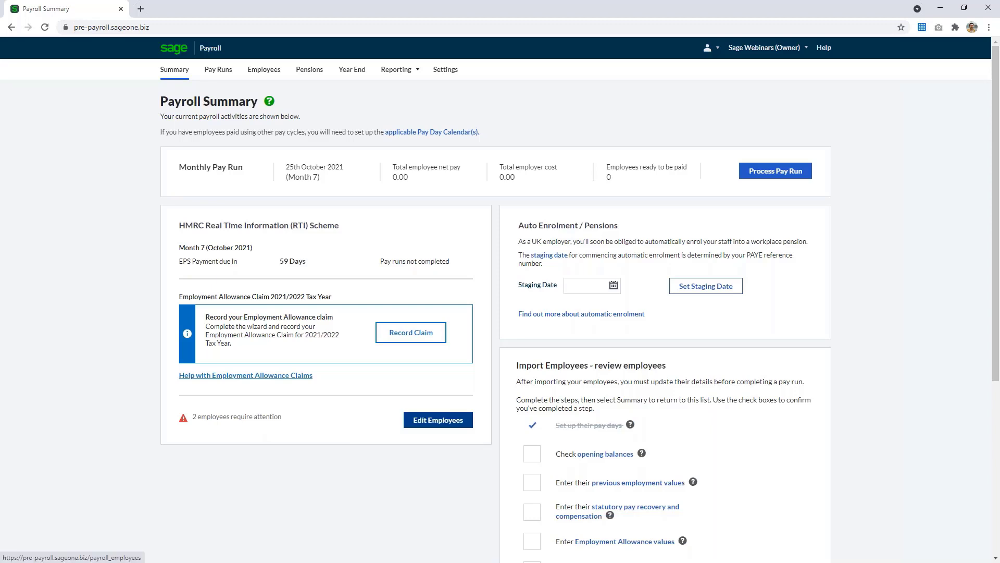
Step: Open the first employee requiring attention for editing and set the start date to 01/01/2020
{"action": "left_click", "coordinate": [436, 420]}
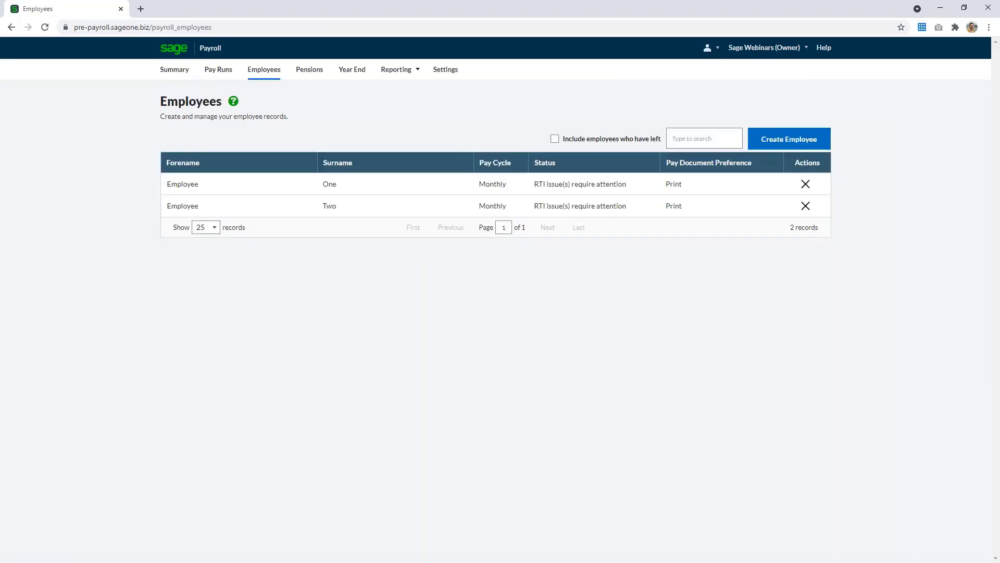
{"action": "left_click", "coordinate": [578, 193]}
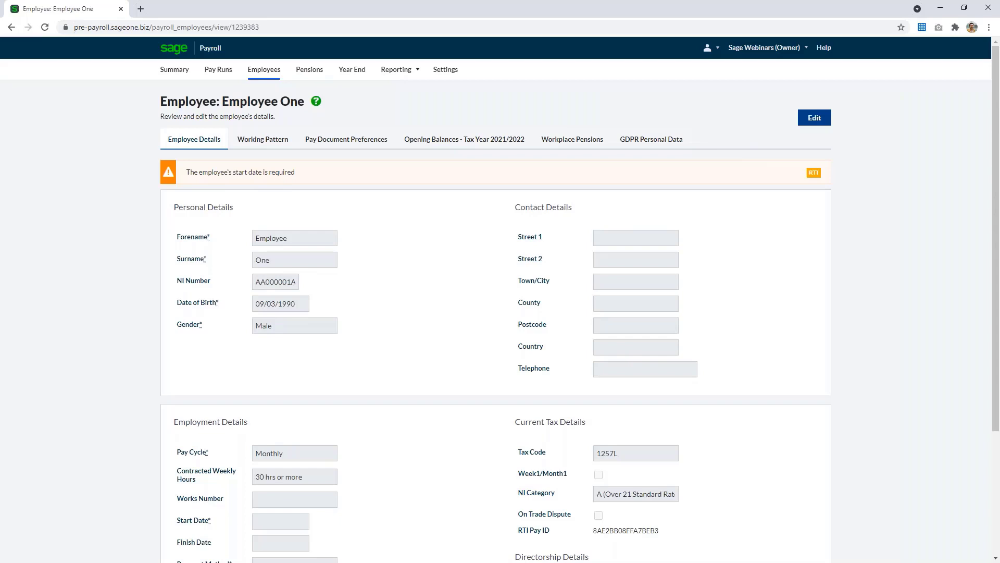
{"action": "left_click", "coordinate": [814, 118]}
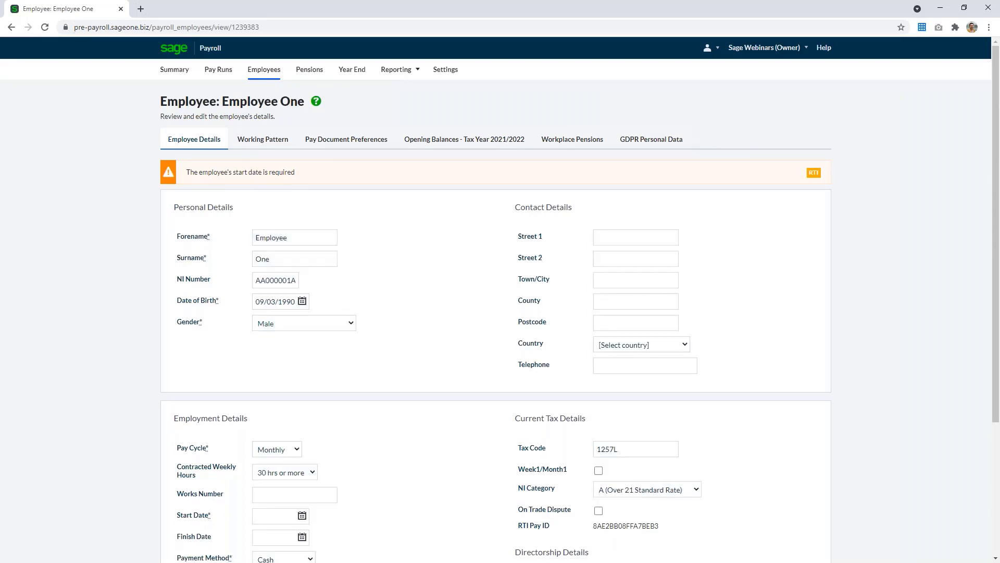
{"action": "scroll", "coordinate": [498, 455], "scroll_direction": "down", "scroll_amount": 2}
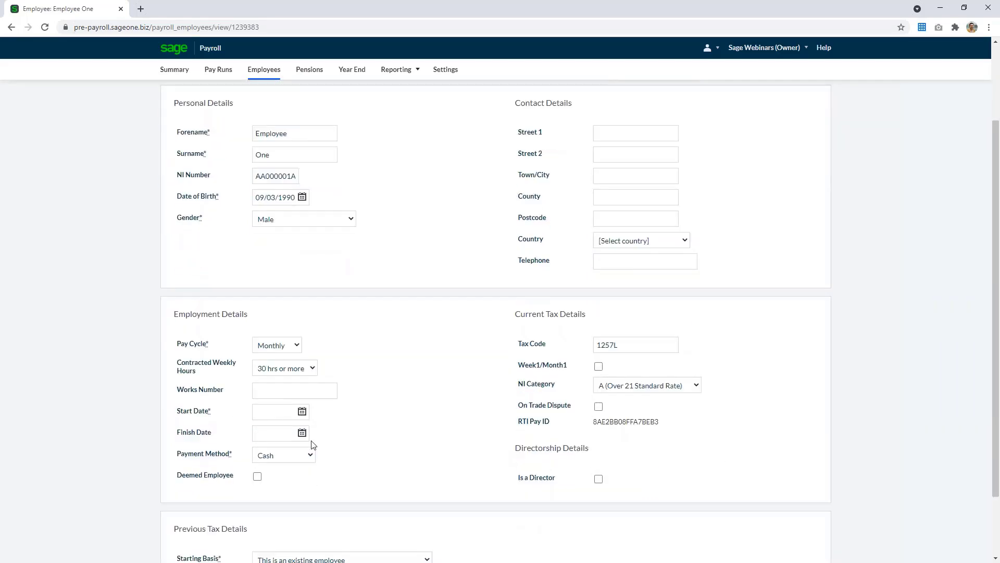
{"action": "left_click", "coordinate": [269, 411]}
{"action": "type", "text": "01/01/2020"}
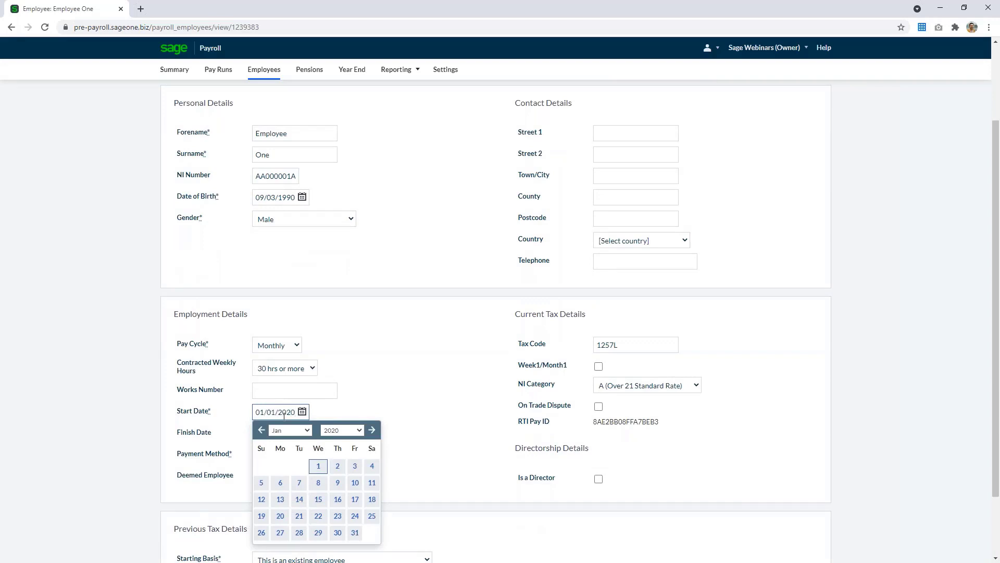
{"action": "left_click", "coordinate": [436, 400]}
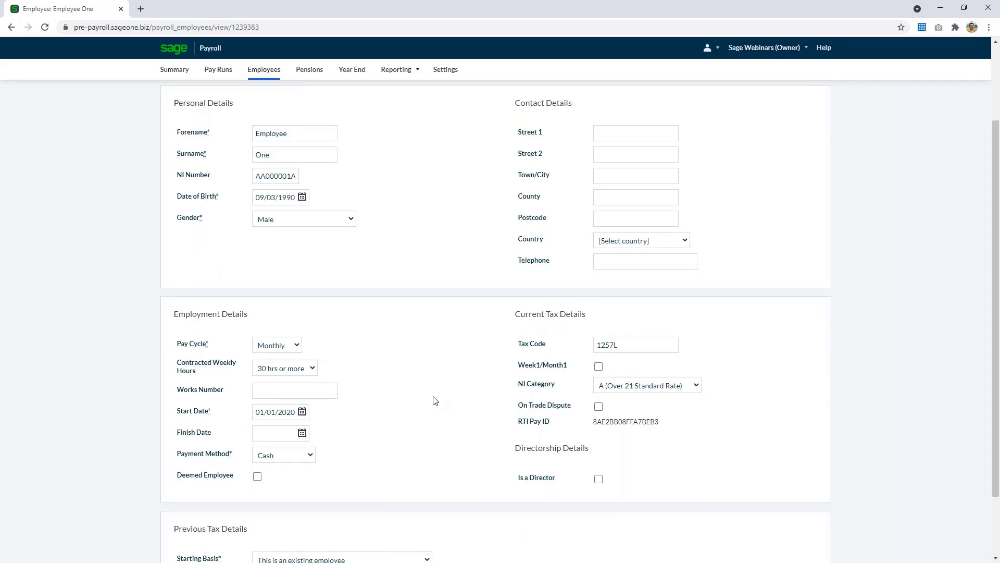
Step: Fill in the first employee's contact details with Address 1, Address 2 and Town as street lines and town
{"action": "left_click", "coordinate": [622, 133]}
{"action": "type", "text": "Address 1"}
{"action": "key", "text": "Tab"}
{"action": "type", "text": "Address 2"}
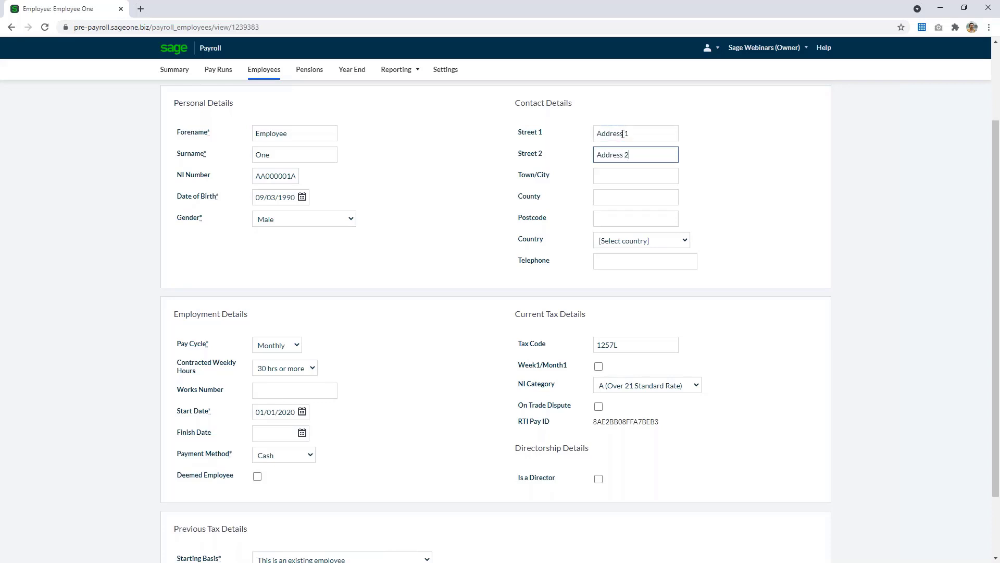
{"action": "key", "text": "Tab"}
{"action": "type", "text": "Town"}
Step: Enter the first employee's postcode, set the country to United Kingdom and save the employee record
{"action": "key", "text": "Tab"}
{"action": "key", "text": "Tab"}
{"action": "type", "text": "N"}
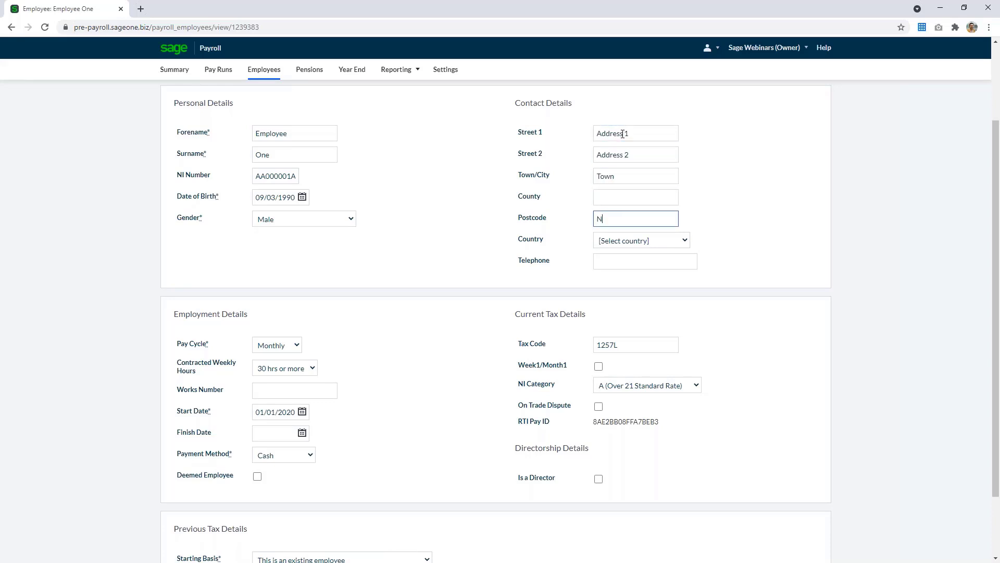
{"action": "type", "text": "E99 9ZZ"}
{"action": "key", "text": "Tab"}
{"action": "key", "text": "Down"}
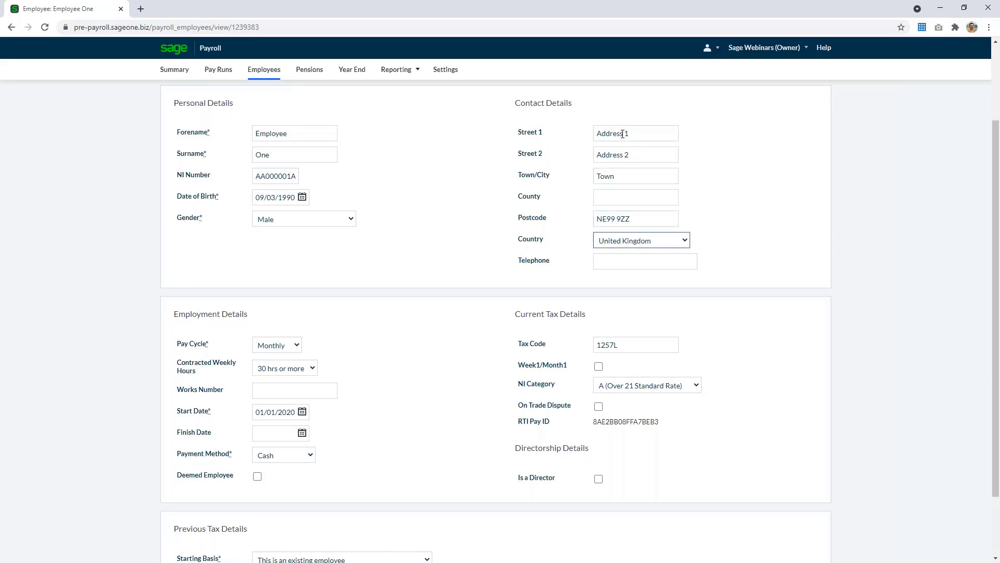
{"action": "key", "text": "Tab"}
{"action": "left_click", "coordinate": [819, 287]}
{"action": "scroll", "coordinate": [819, 287], "scroll_direction": "down", "scroll_amount": 2}
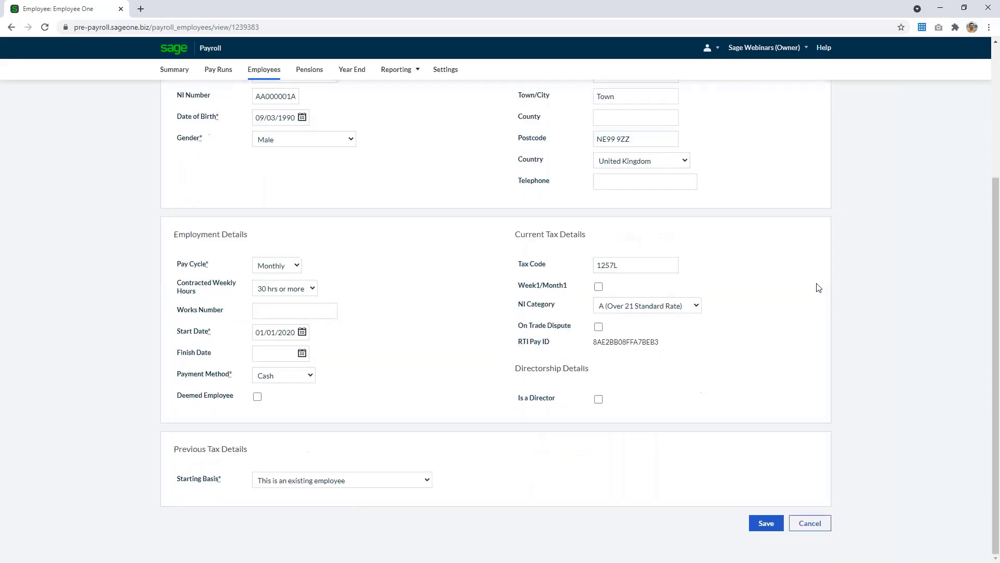
{"action": "left_click", "coordinate": [765, 525]}
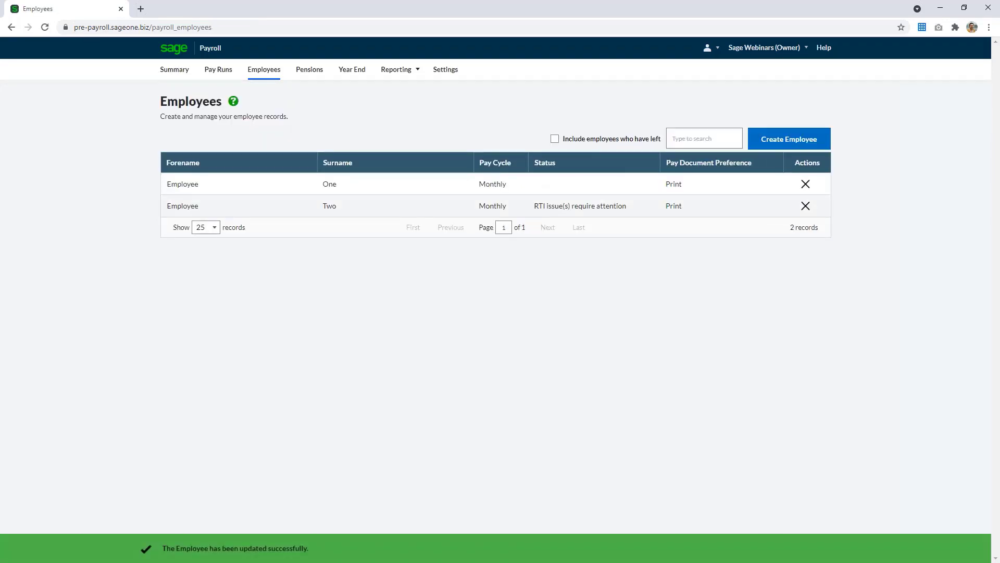
Step: Edit the second employee's record, set the start date to 01/01/2020 and save it
{"action": "left_click", "coordinate": [583, 212]}
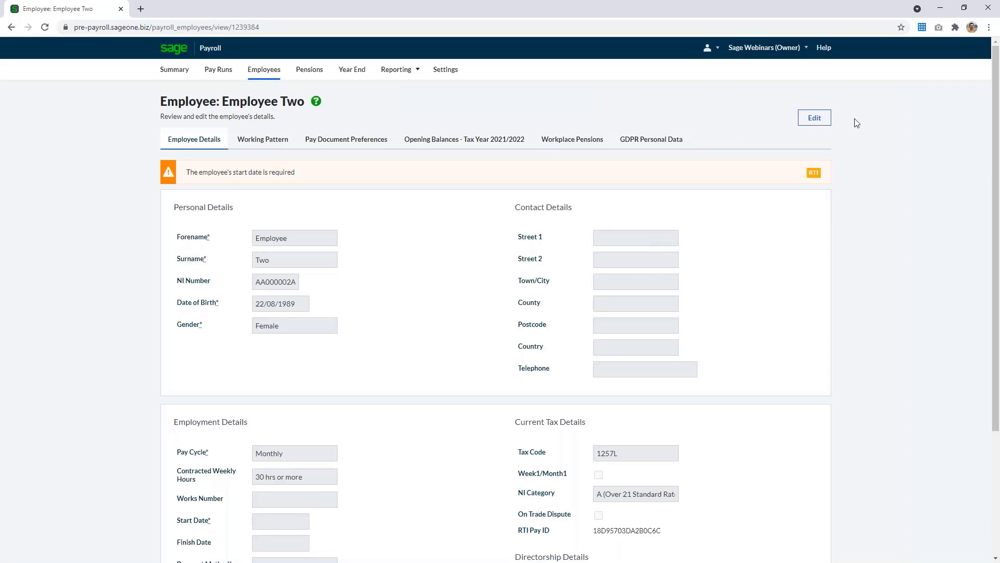
{"action": "left_click", "coordinate": [814, 118]}
{"action": "scroll", "coordinate": [457, 447], "scroll_direction": "down", "scroll_amount": 2}
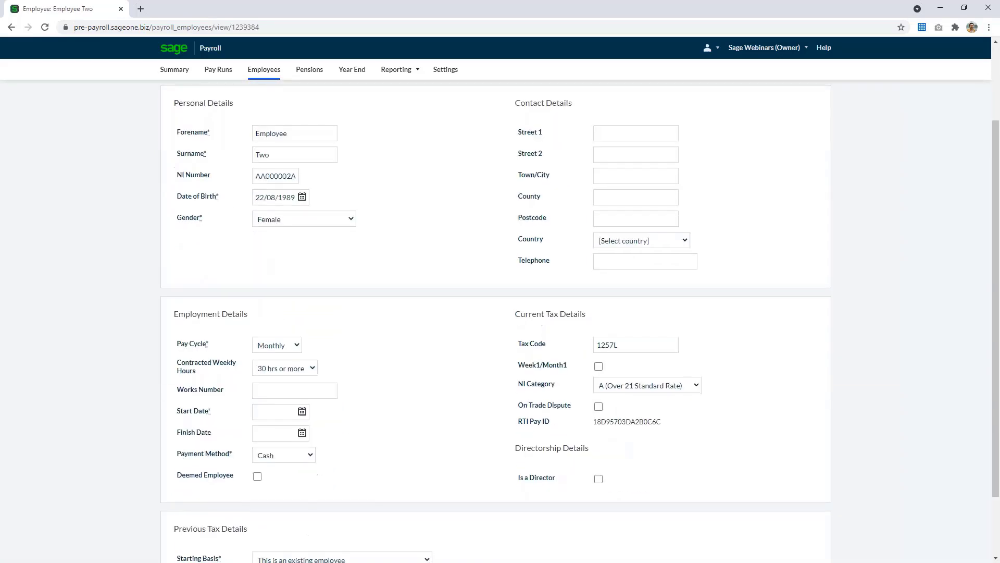
{"action": "left_click", "coordinate": [273, 412]}
{"action": "type", "text": "01/"}
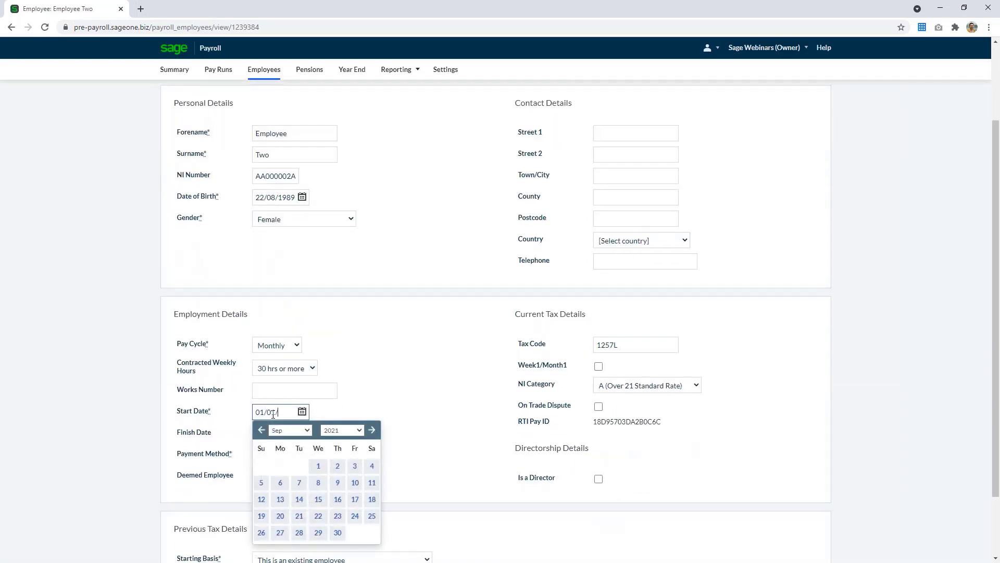
{"action": "type", "text": "07/2020"}
{"action": "key", "text": "Tab"}
{"action": "left_click", "coordinate": [464, 446]}
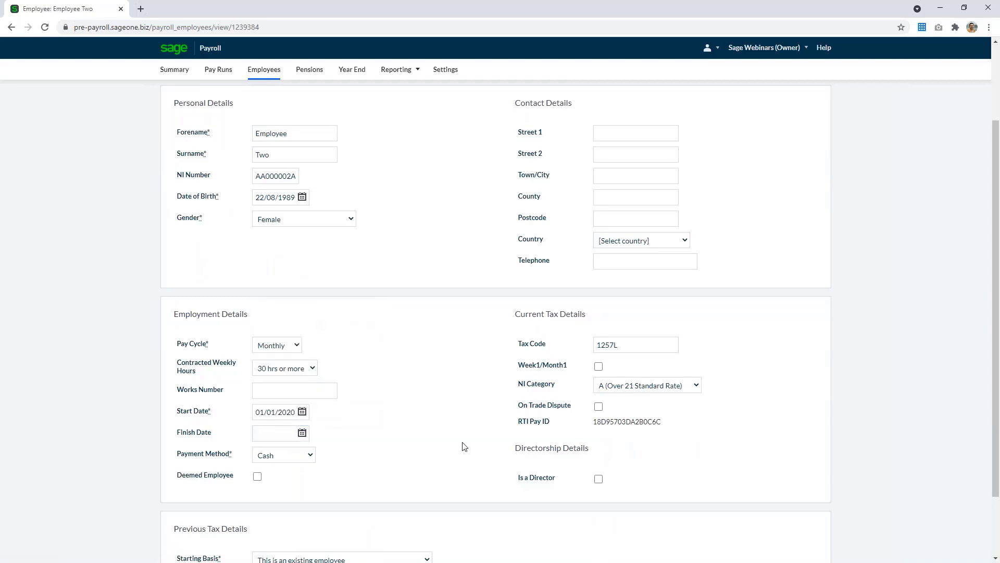
{"action": "scroll", "coordinate": [464, 446], "scroll_direction": "down", "scroll_amount": 2}
{"action": "left_click", "coordinate": [765, 523]}
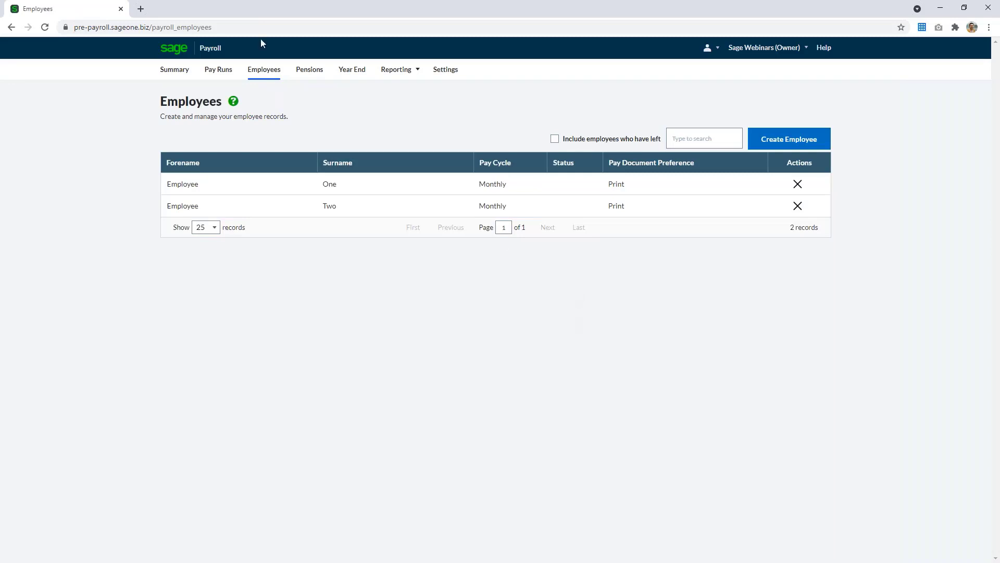
Step: Open the statutory pay recovery and compensation values from the summary checklist and set Eligible for Small Employer's Relief to Yes
{"action": "left_click", "coordinate": [182, 75]}
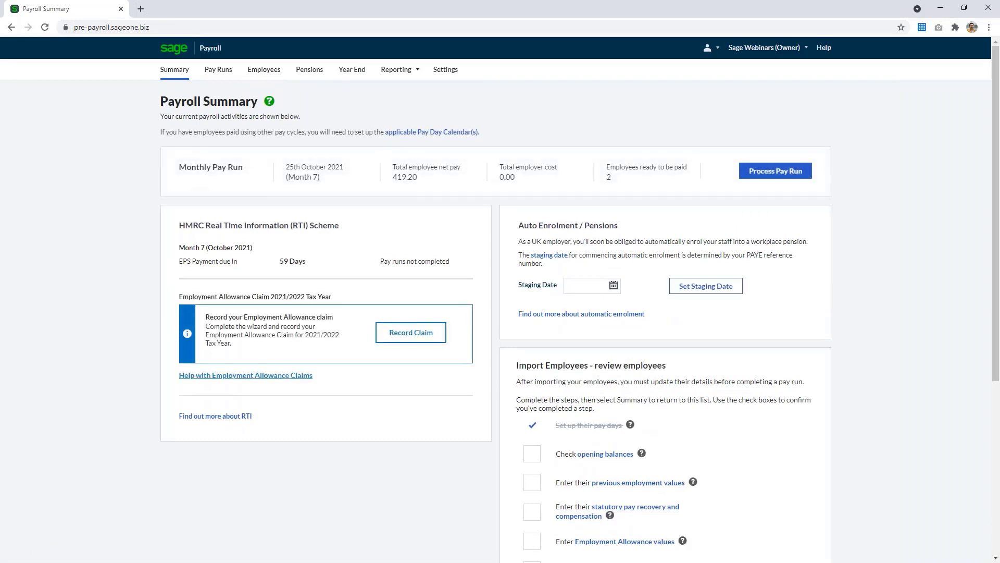
{"action": "scroll", "coordinate": [629, 394], "scroll_direction": "down", "scroll_amount": 2}
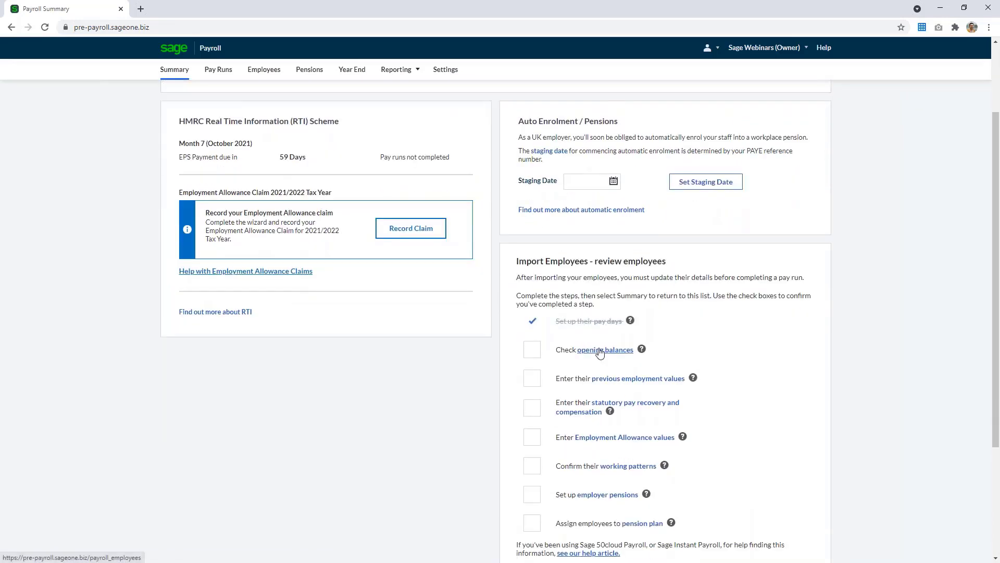
{"action": "left_click", "coordinate": [644, 405]}
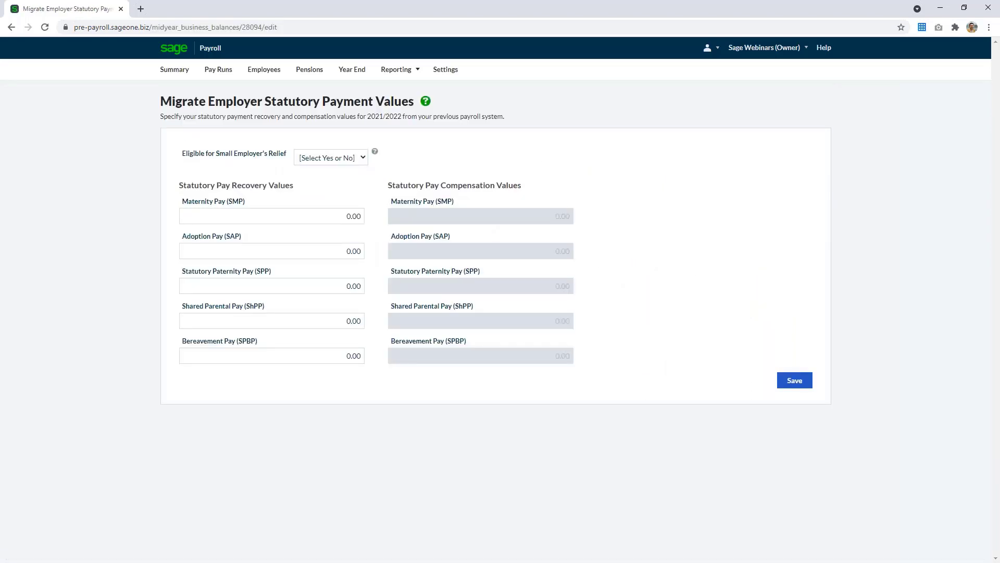
{"action": "left_click", "coordinate": [344, 159]}
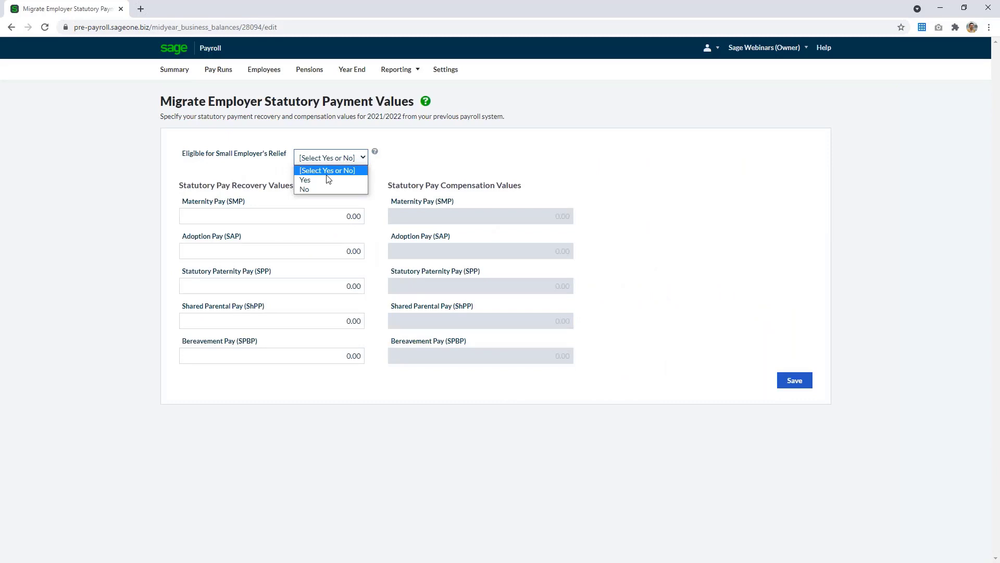
{"action": "left_click", "coordinate": [329, 179]}
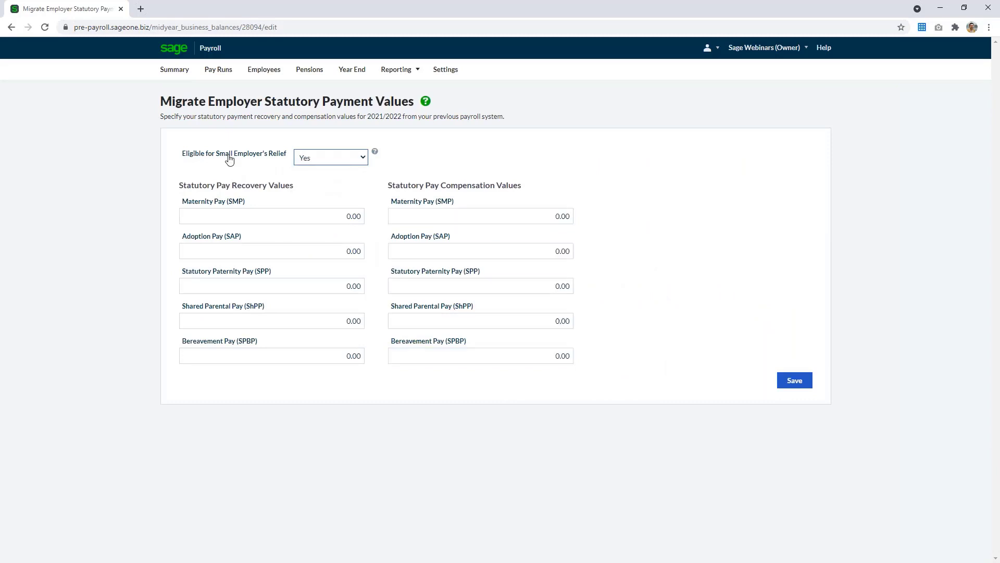
{"action": "left_click", "coordinate": [303, 180]}
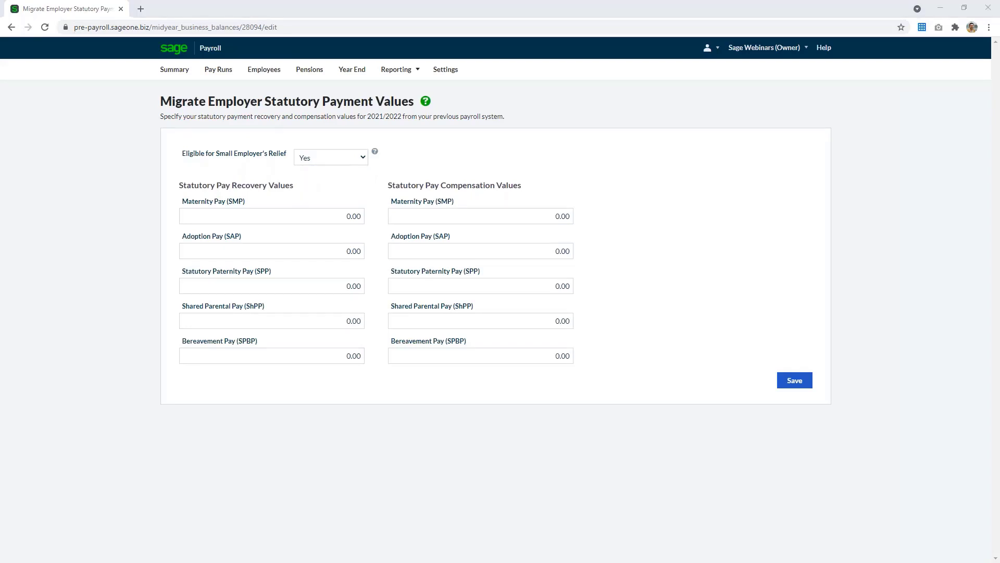
Step: Consult the P32 Employer Payment Record PDF and set the Statutory Paternity Pay (SPP) recovery value to 303.94
{"action": "key", "text": "alt+Tab"}
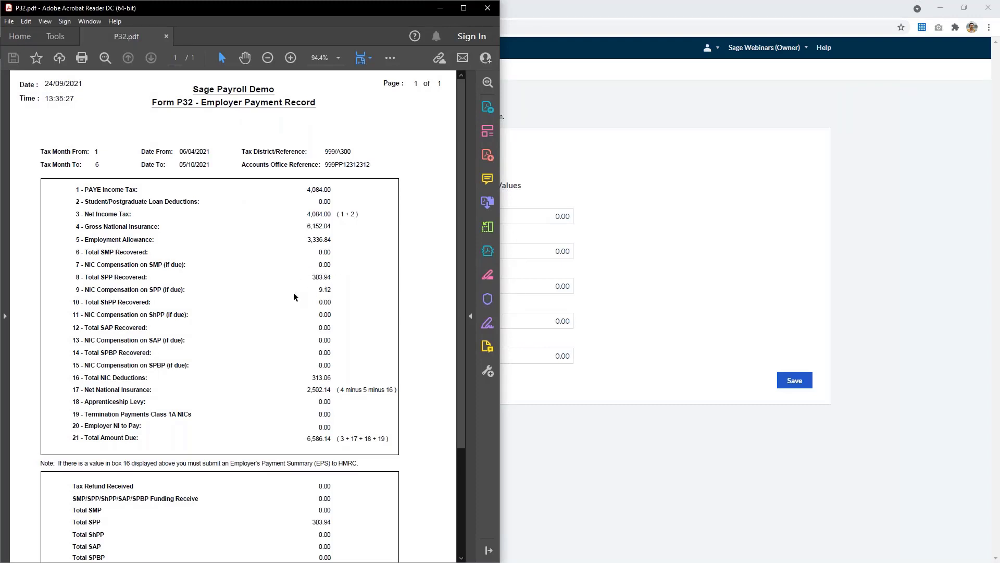
{"action": "left_click", "coordinate": [542, 422]}
{"action": "left_click", "coordinate": [314, 289]}
{"action": "type", "text": "303"}
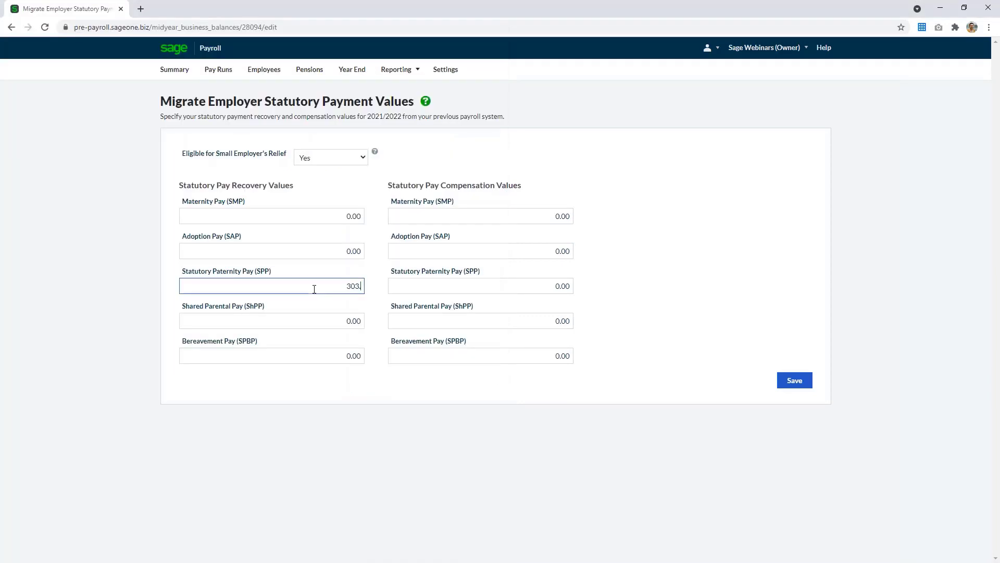
{"action": "type", "text": ".94"}
{"action": "key", "text": "Tab"}
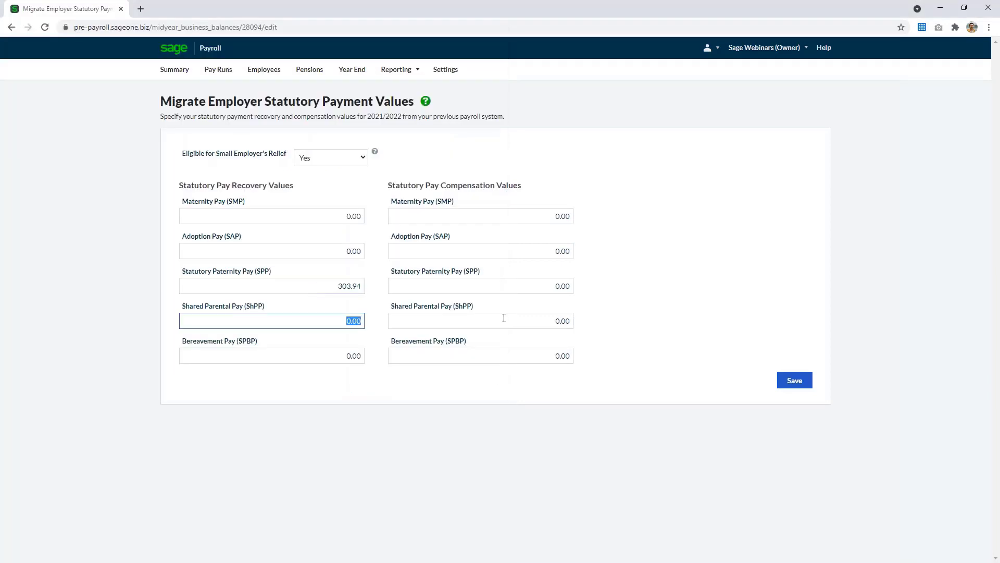
Step: Set the Statutory Paternity Pay (SPP) compensation value to 9.12 and save the employer statutory payment values
{"action": "left_click", "coordinate": [516, 288]}
{"action": "type", "text": "9.12"}
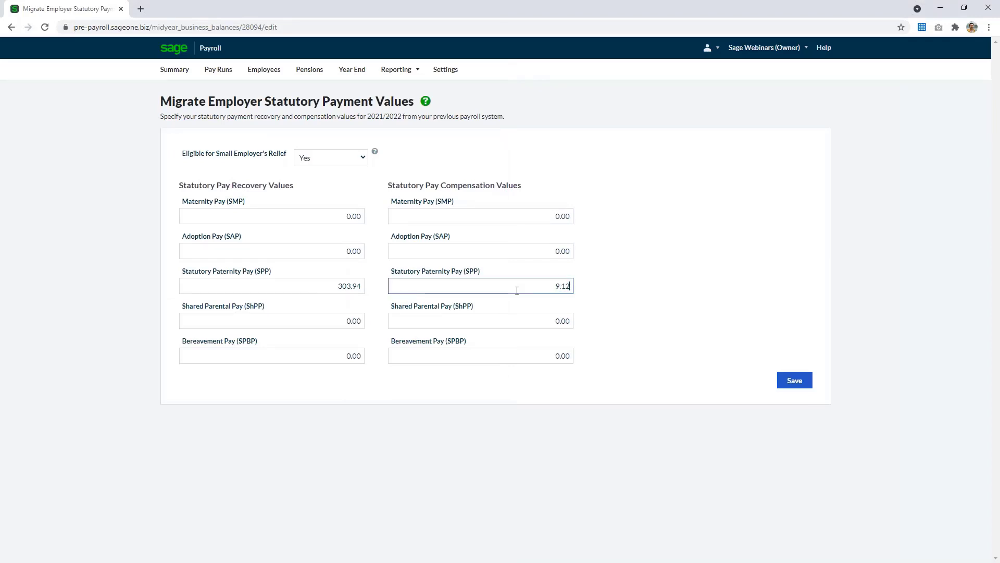
{"action": "key", "text": "Tab"}
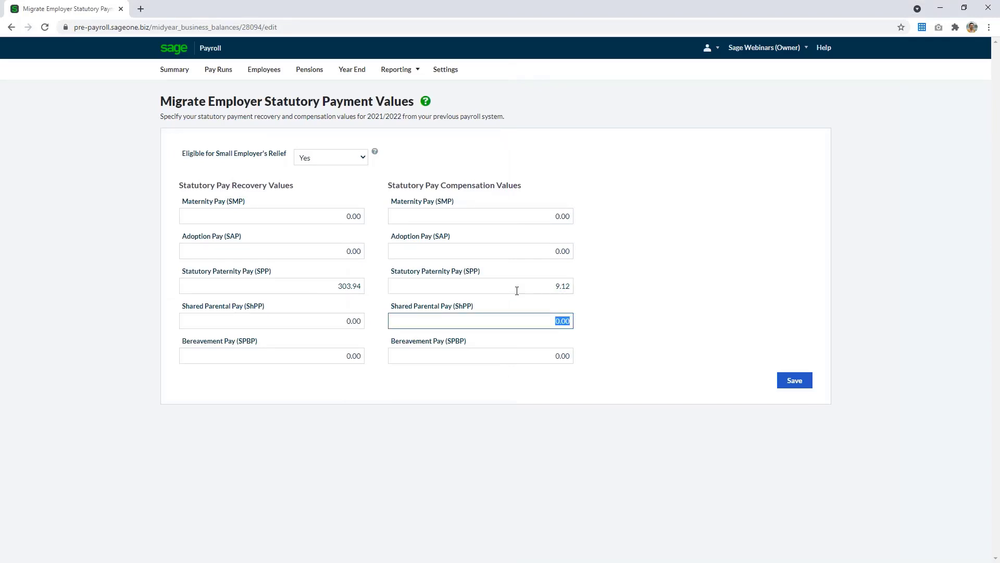
{"action": "left_click", "coordinate": [803, 384]}
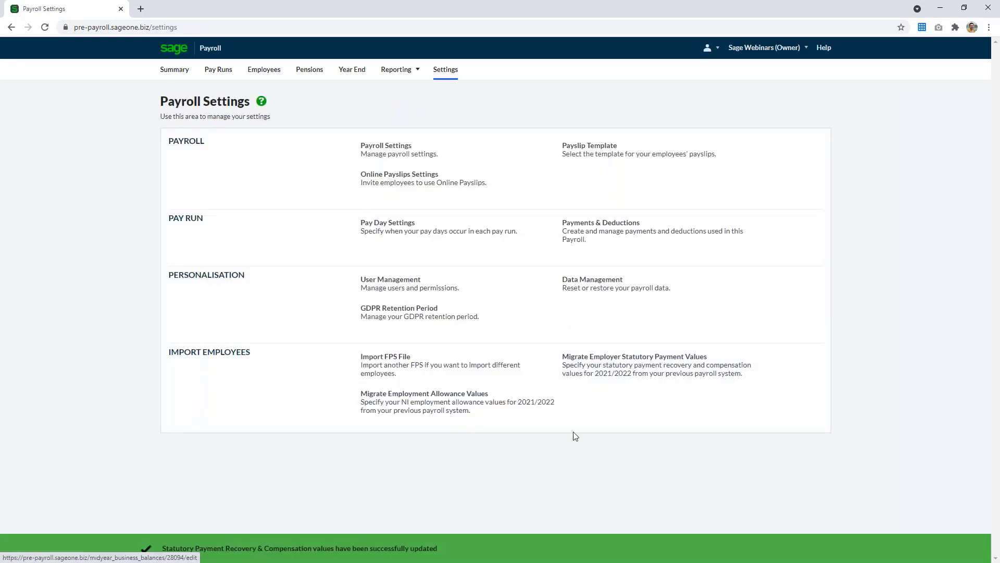
Step: Open Migrate Employment Allowance Values and set Allowance Applied to Yes and Allowance Applied Mid-Year to No
{"action": "left_click", "coordinate": [457, 413]}
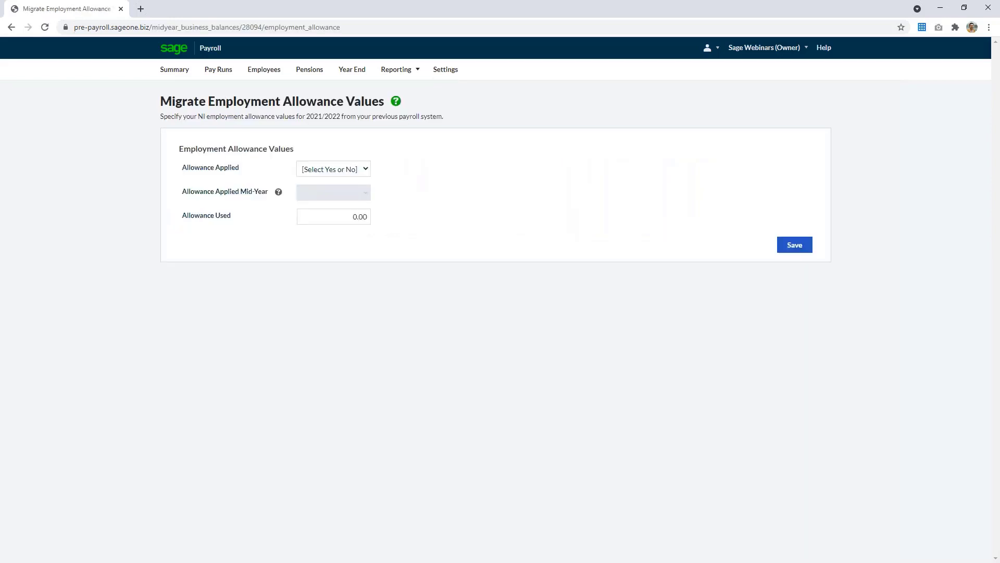
{"action": "left_click", "coordinate": [336, 170]}
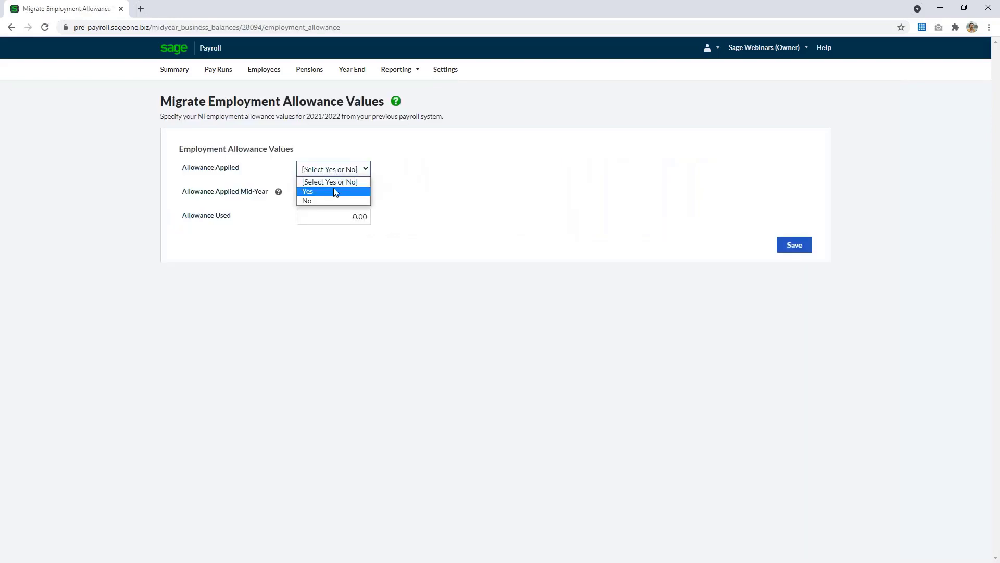
{"action": "left_click", "coordinate": [335, 192]}
{"action": "left_click", "coordinate": [324, 192]}
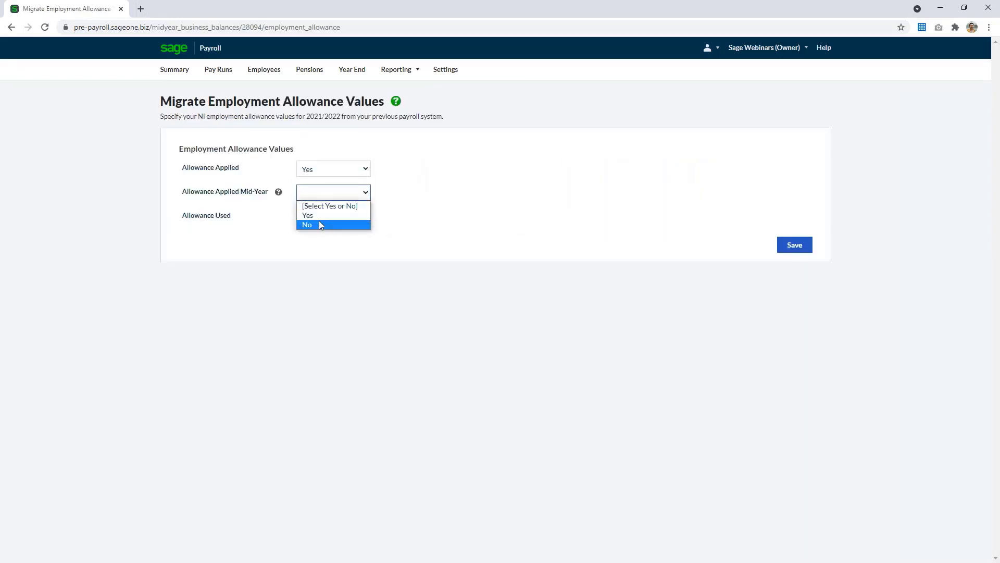
{"action": "left_click", "coordinate": [319, 222]}
Step: Try to copy the Employment Allowance amount from the P32 PDF into the Allowance Used field
{"action": "left_click", "coordinate": [320, 218]}
{"action": "key", "text": "ctrl+c"}
{"action": "key", "text": "alt+Tab"}
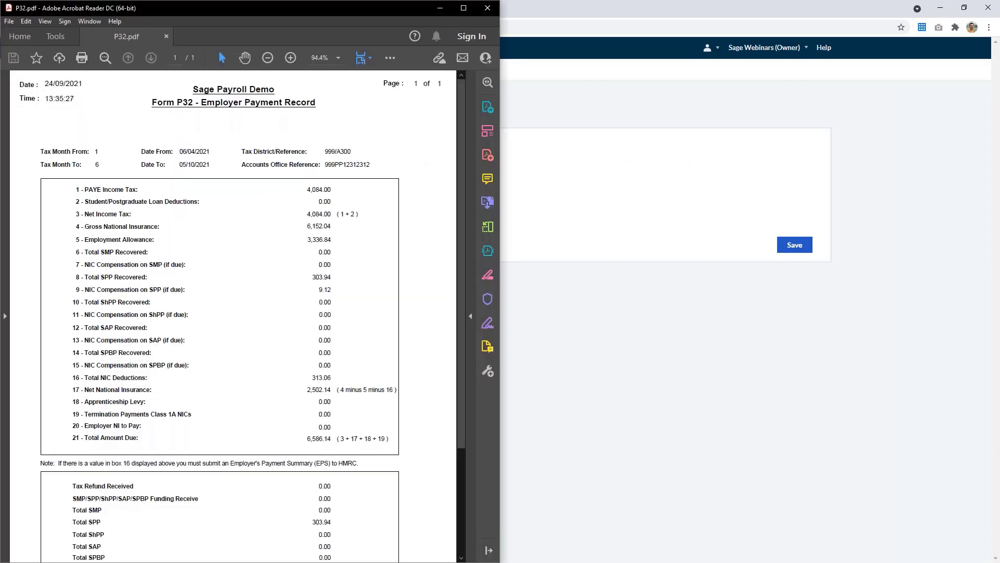
{"action": "left_click_drag", "start_coordinate": [308, 240], "coordinate": [332, 240]}
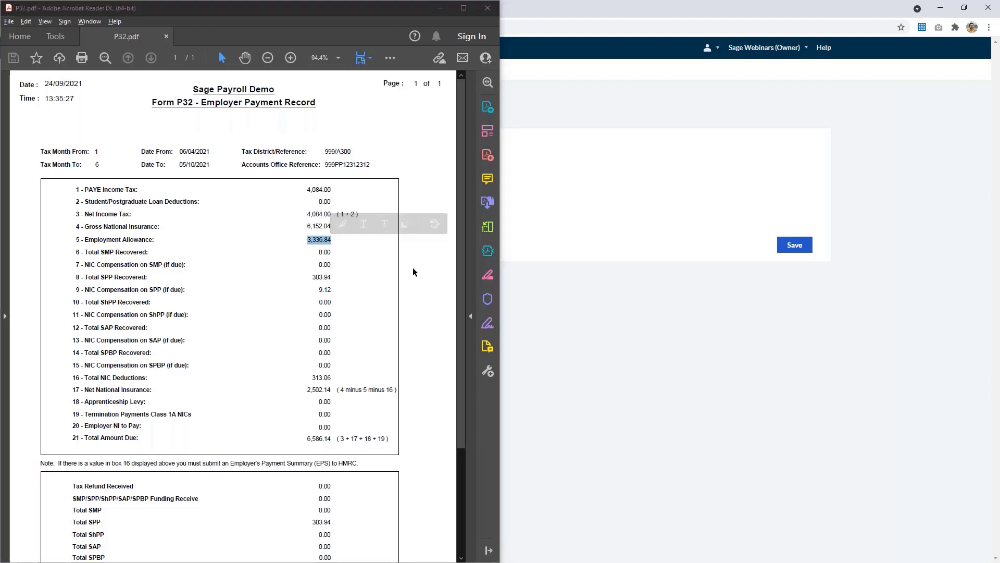
{"action": "key", "text": "alt+Tab"}
{"action": "right_click", "coordinate": [333, 217]}
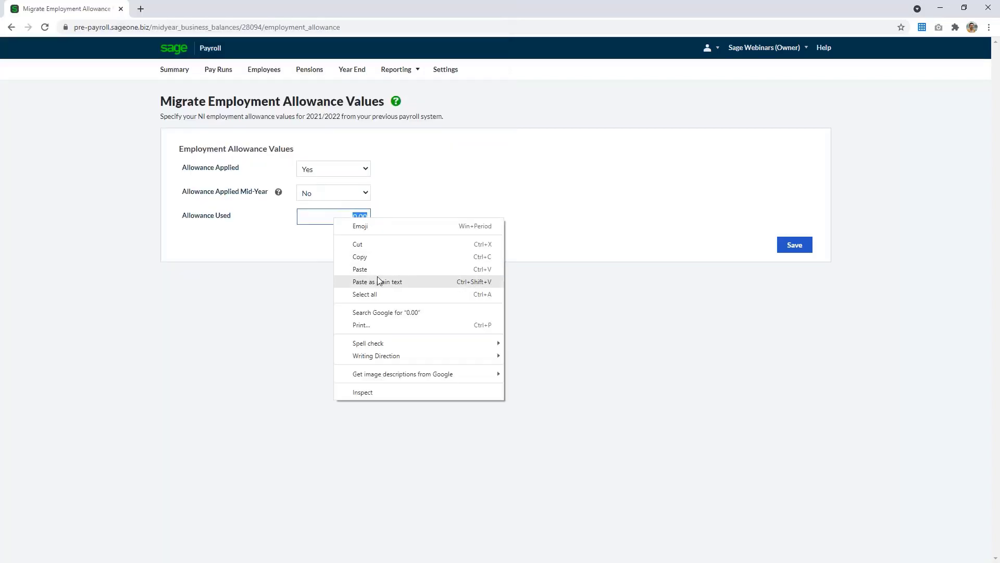
{"action": "left_click", "coordinate": [377, 277]}
{"action": "double_click", "coordinate": [360, 218]}
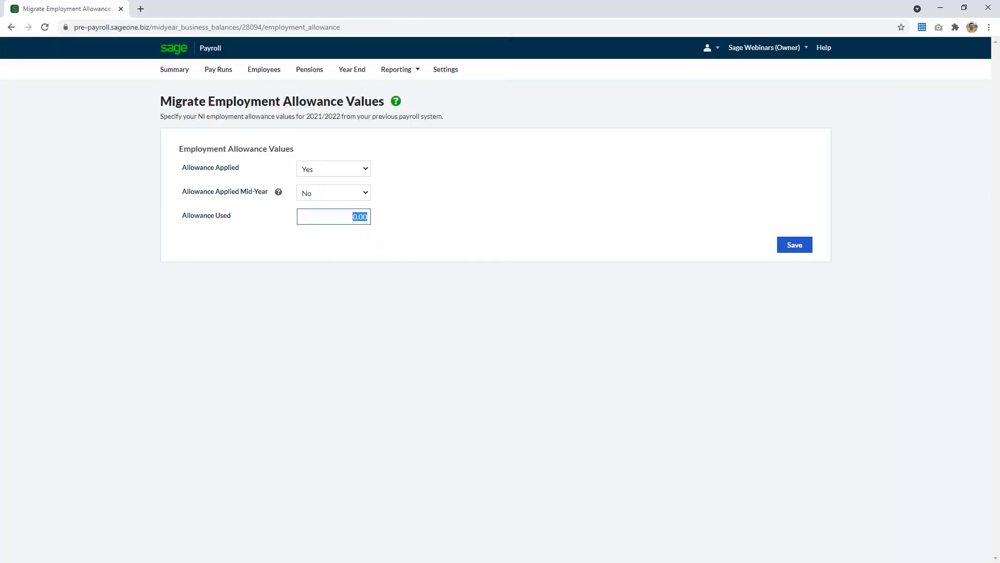
Step: Set Allowance Used to 3336.84 from the P32 and save the Employment Allowance values
{"action": "left_click", "coordinate": [367, 217]}
{"action": "key", "text": "ctrl+a"}
{"action": "key", "text": "alt+Tab"}
{"action": "key", "text": "alt+Tab"}
{"action": "type", "text": "3336.84"}
{"action": "key", "text": "Tab"}
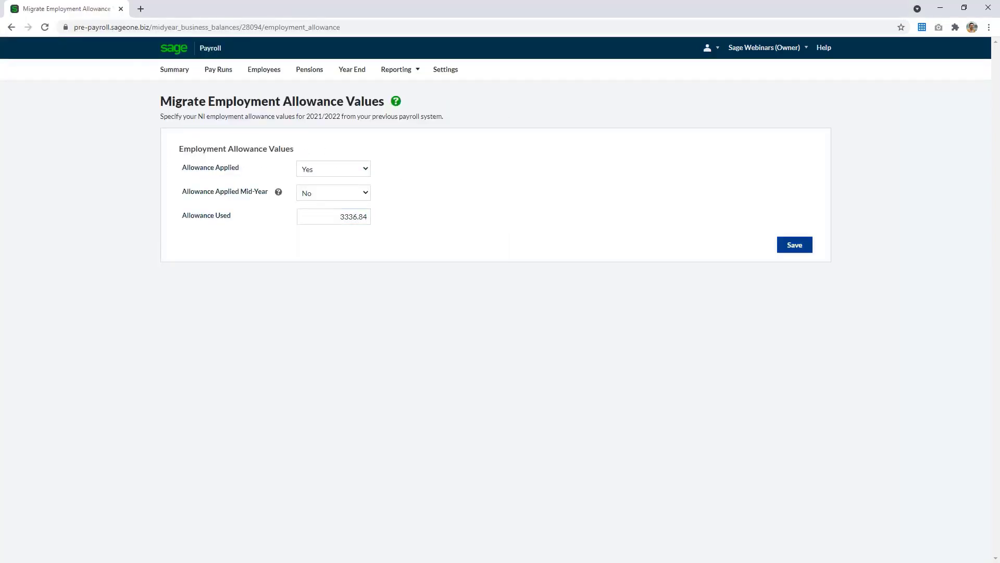
{"action": "left_click", "coordinate": [804, 249]}
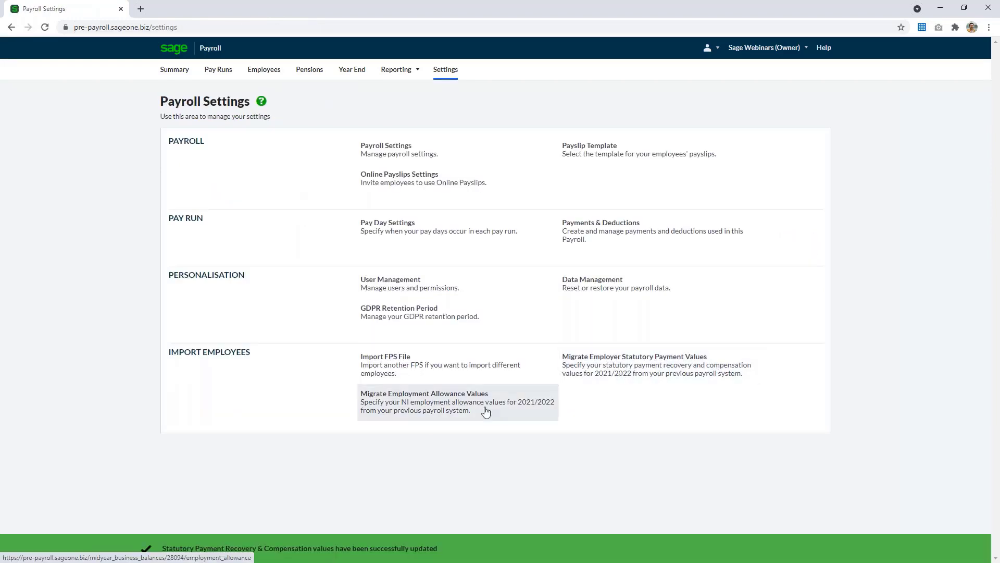
Step: Return to the payroll summary and mark the Employment Allowance values and statutory pay recovery and compensation tasks as completed
{"action": "left_click", "coordinate": [169, 67]}
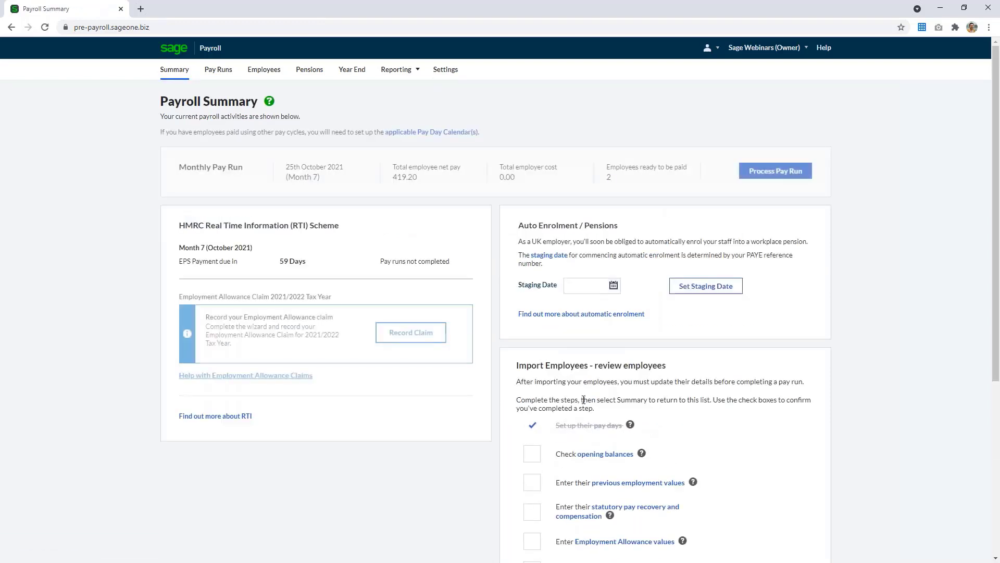
{"action": "scroll", "coordinate": [563, 334], "scroll_direction": "down", "scroll_amount": 5}
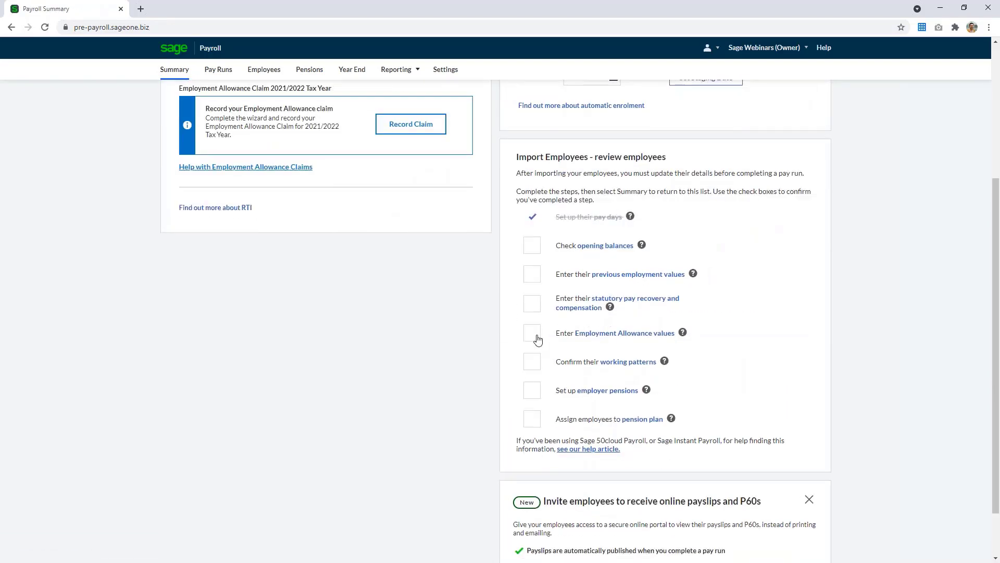
{"action": "left_click", "coordinate": [534, 336]}
{"action": "left_click", "coordinate": [533, 307]}
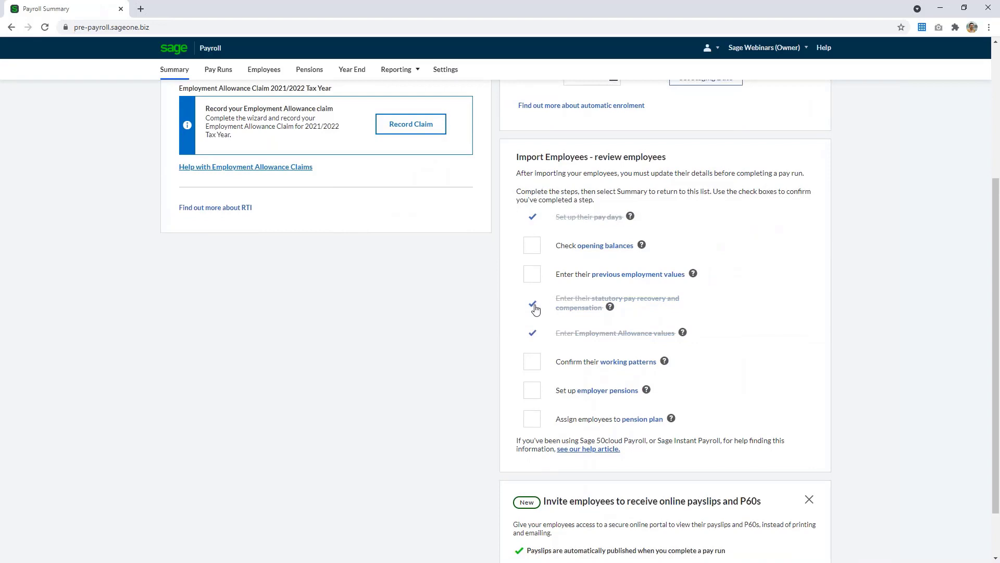
Step: Review the first employee's 2021/2022 opening balances, including PAYE, NIC, director's NIC and statutory payment values
{"action": "left_click", "coordinate": [600, 250]}
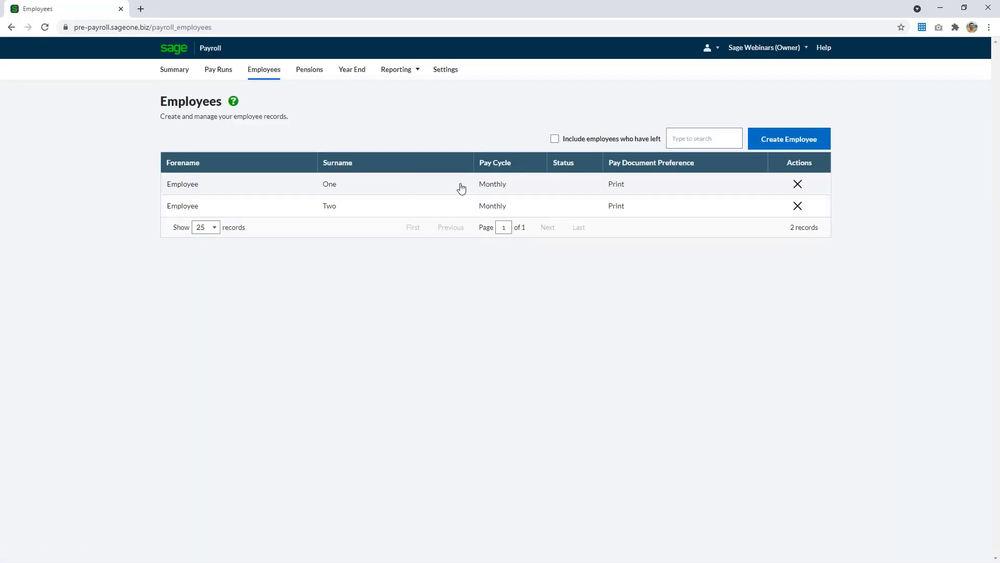
{"action": "left_click", "coordinate": [461, 186]}
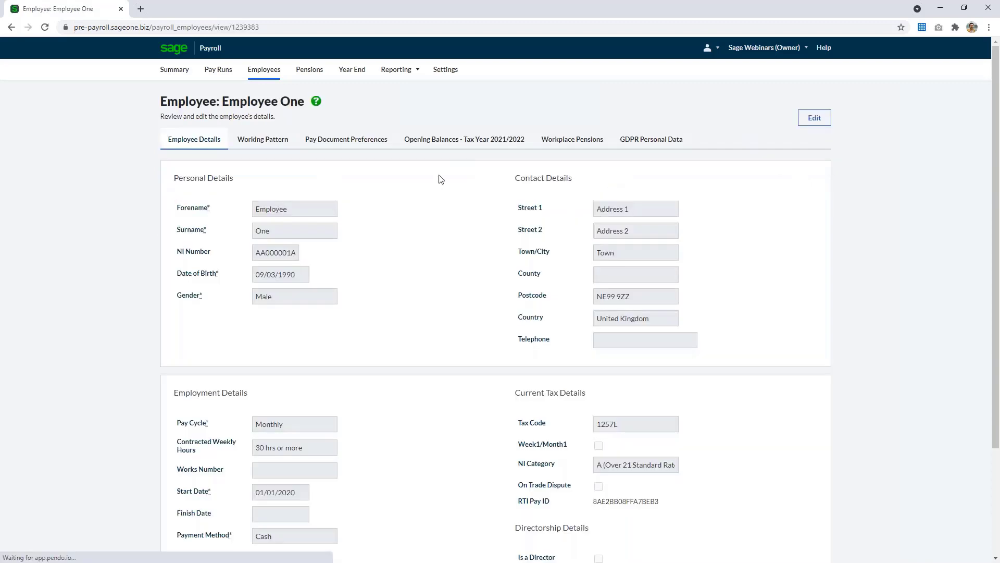
{"action": "left_click", "coordinate": [460, 140]}
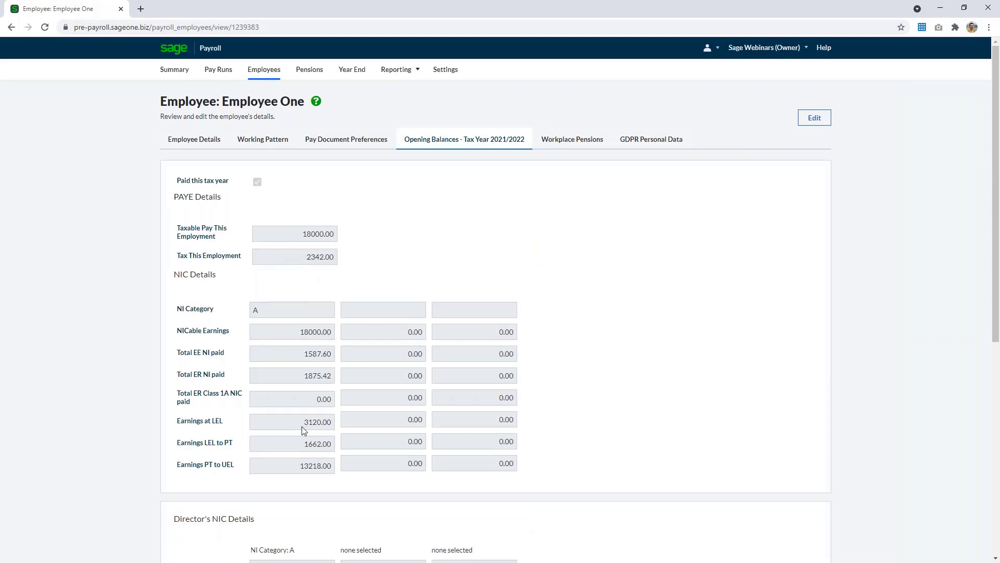
{"action": "scroll", "coordinate": [304, 429], "scroll_direction": "down", "scroll_amount": 5}
{"action": "scroll", "coordinate": [304, 430], "scroll_direction": "down", "scroll_amount": 2}
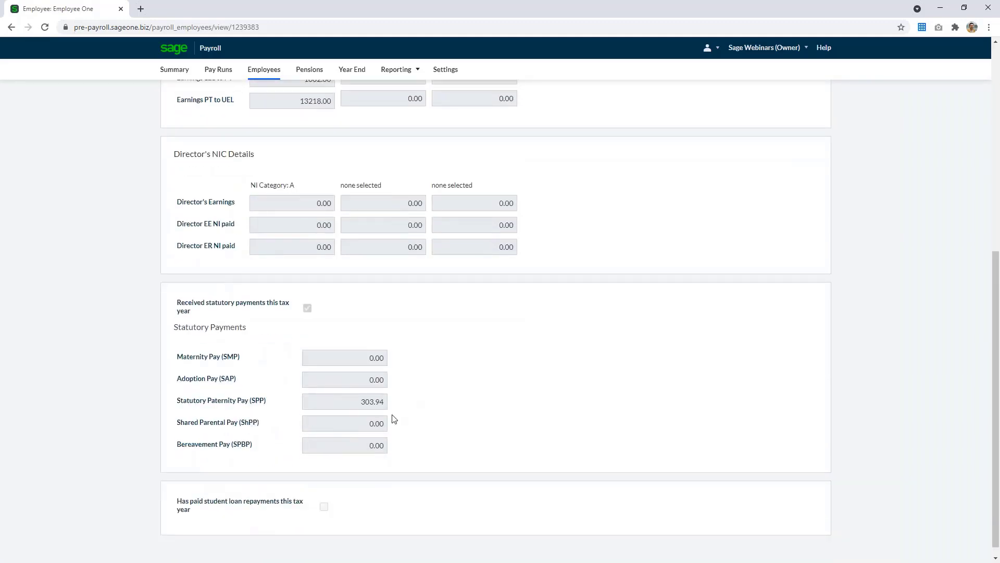
{"action": "scroll", "coordinate": [394, 419], "scroll_direction": "up", "scroll_amount": 7}
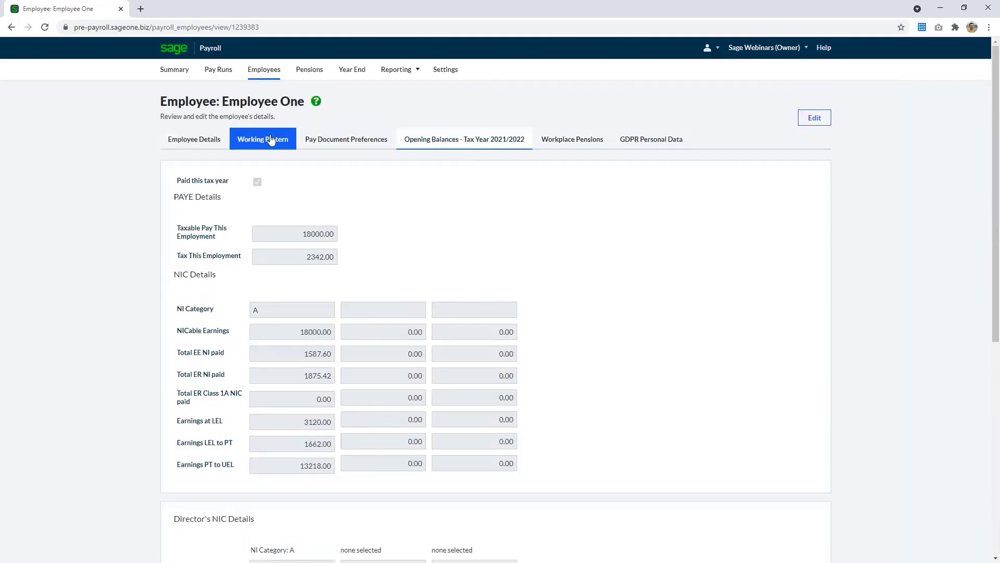
Step: Mark the opening balances, previous employment values and working patterns tasks as completed in the summary's import checklist
{"action": "left_click", "coordinate": [187, 73]}
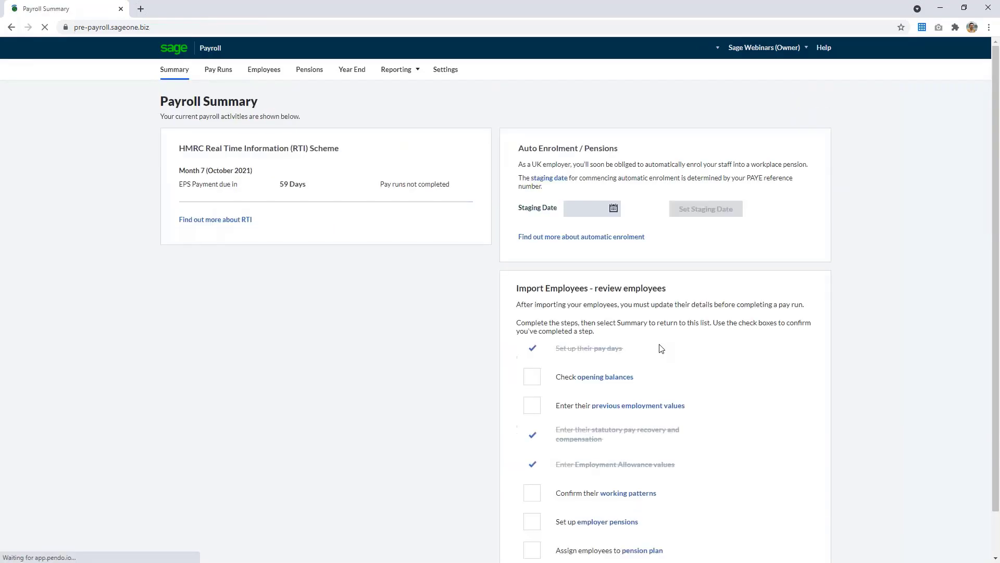
{"action": "scroll", "coordinate": [599, 354], "scroll_direction": "down", "scroll_amount": 2}
{"action": "left_click", "coordinate": [532, 353]}
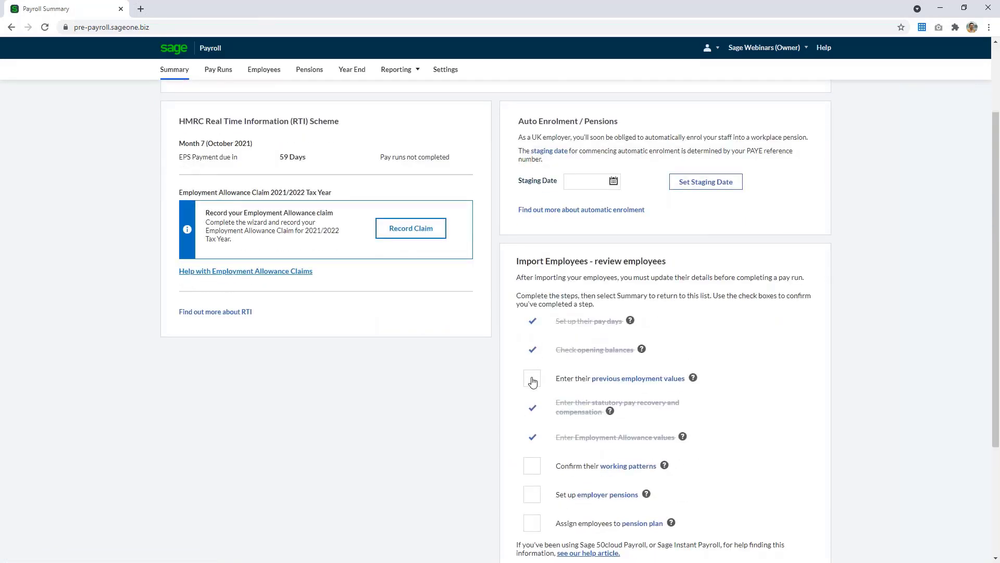
{"action": "left_click", "coordinate": [532, 381]}
{"action": "left_click", "coordinate": [534, 468]}
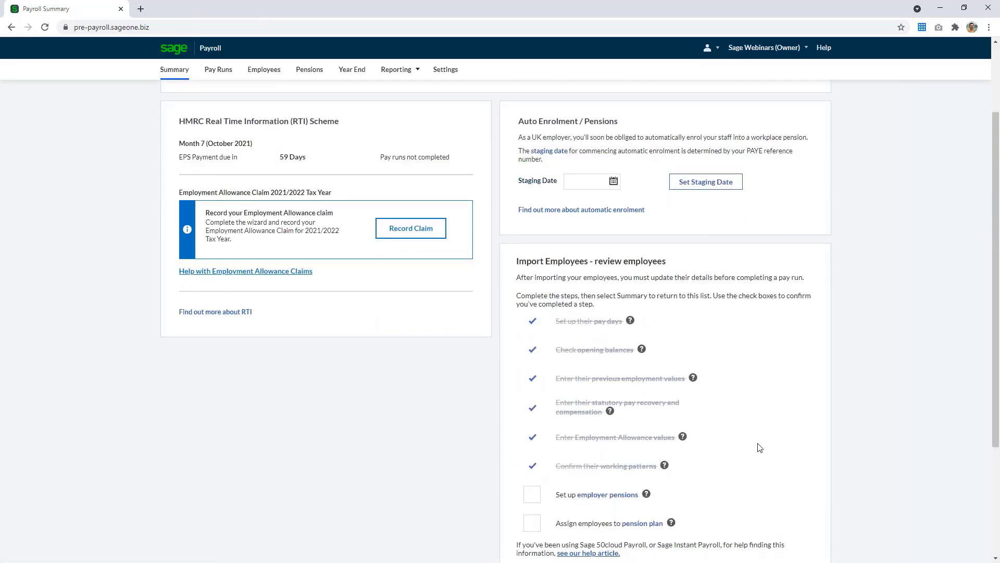
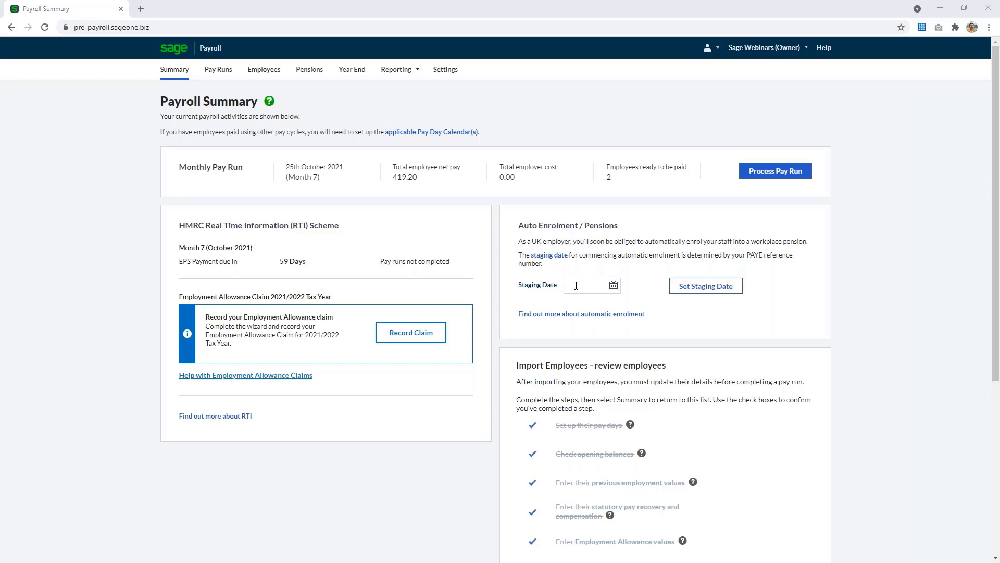
Step: Set the auto enrolment staging date to 01/01/2020 and acknowledge the staging date notice
{"action": "left_click", "coordinate": [576, 286]}
{"action": "type", "text": "01/01/"}
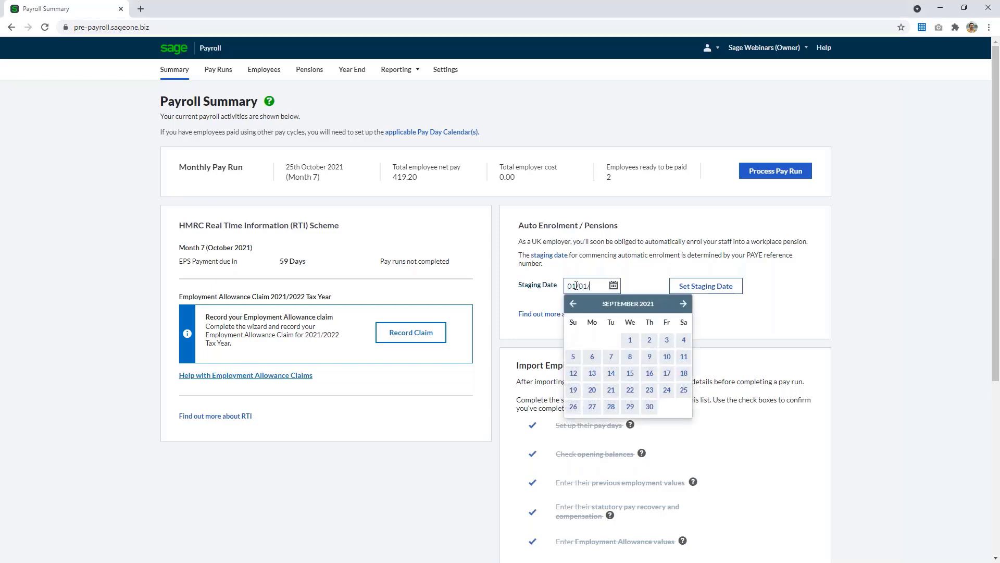
{"action": "type", "text": "2020"}
{"action": "key", "text": "Tab"}
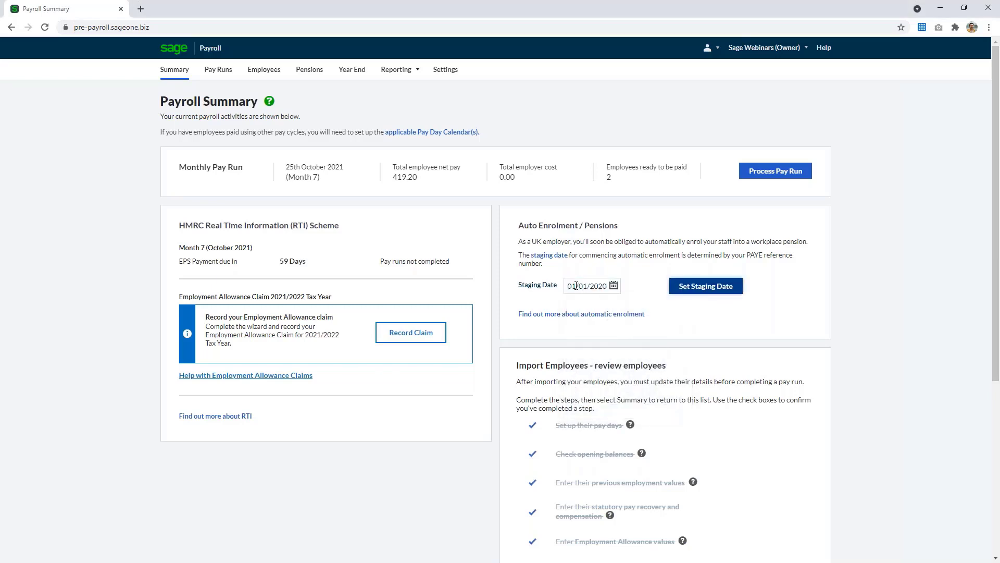
{"action": "key", "text": "Return"}
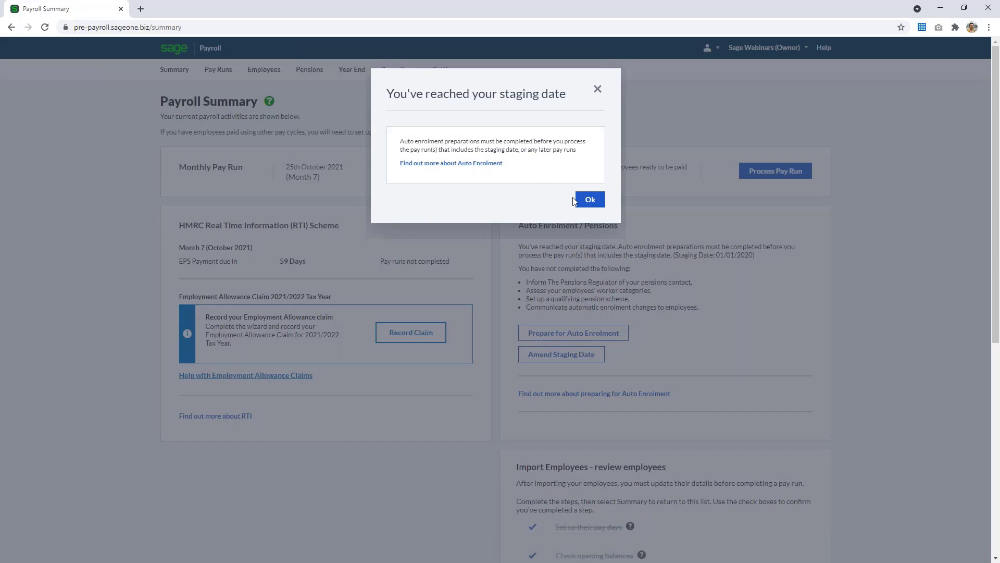
{"action": "left_click", "coordinate": [589, 200]}
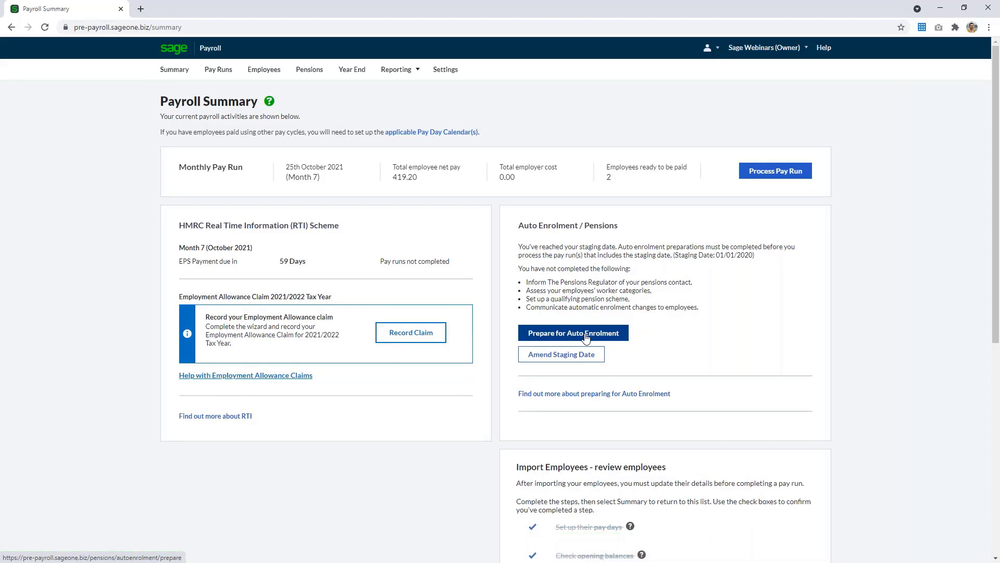
Step: Open the Auto Enrolment Preparation page and mark Pensions contact nominated and Workforce assessed as complete
{"action": "left_click", "coordinate": [316, 74]}
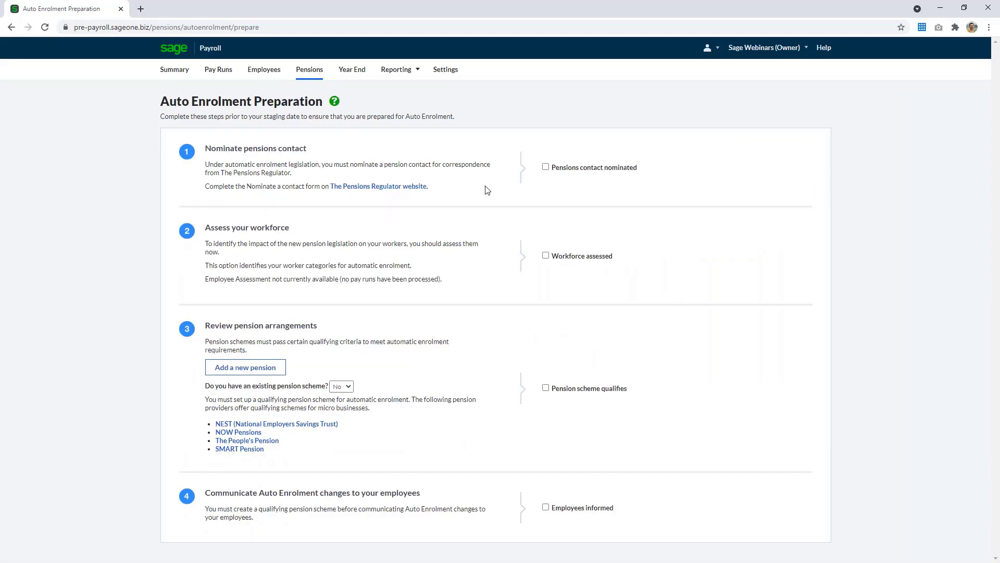
{"action": "left_click", "coordinate": [546, 168]}
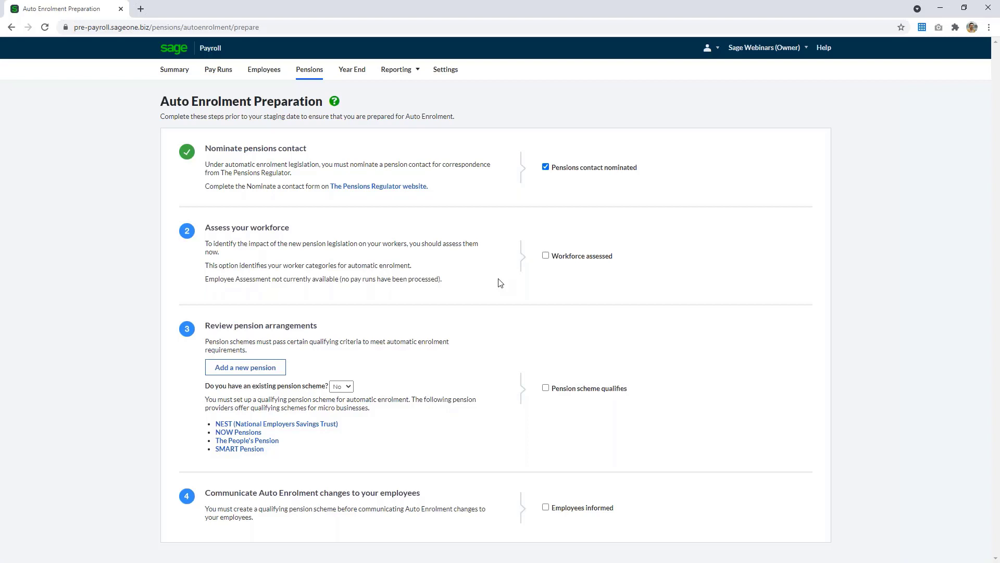
{"action": "left_click", "coordinate": [545, 255]}
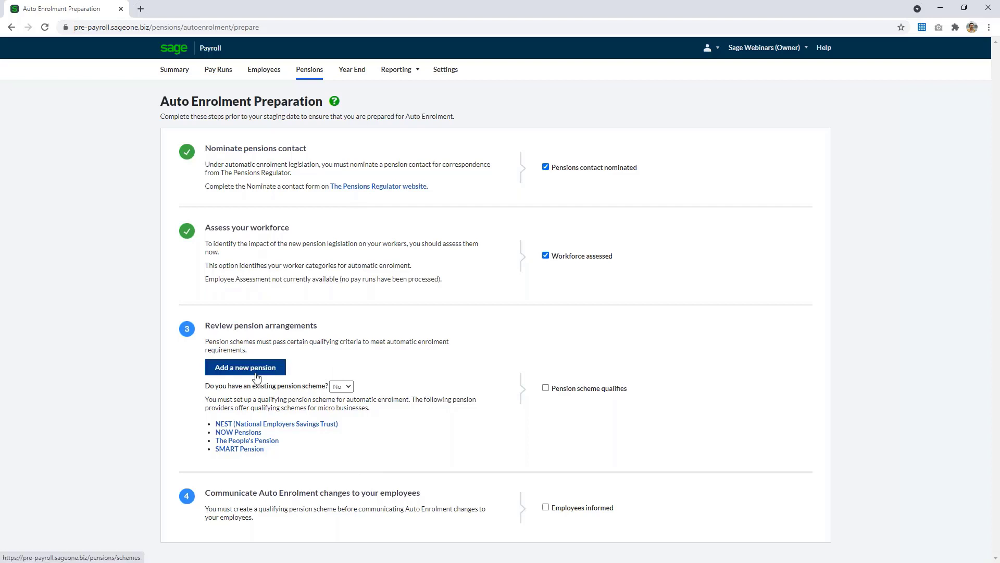
Step: Set the existing pension scheme answer to Yes and start a new NEST Corporation pension, filling in its employer reference
{"action": "left_click", "coordinate": [342, 386]}
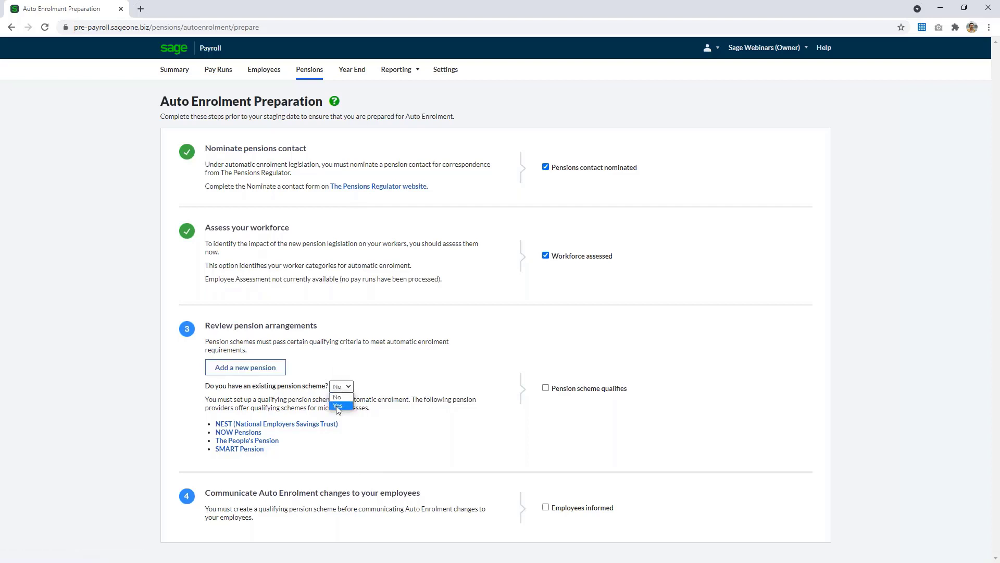
{"action": "left_click", "coordinate": [338, 406]}
{"action": "left_click", "coordinate": [257, 370]}
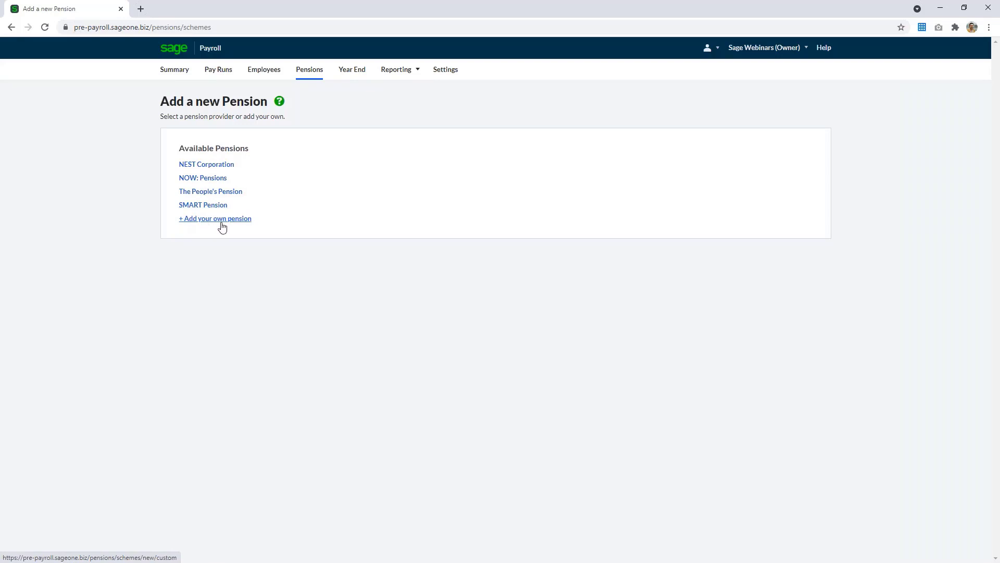
{"action": "left_click", "coordinate": [219, 165]}
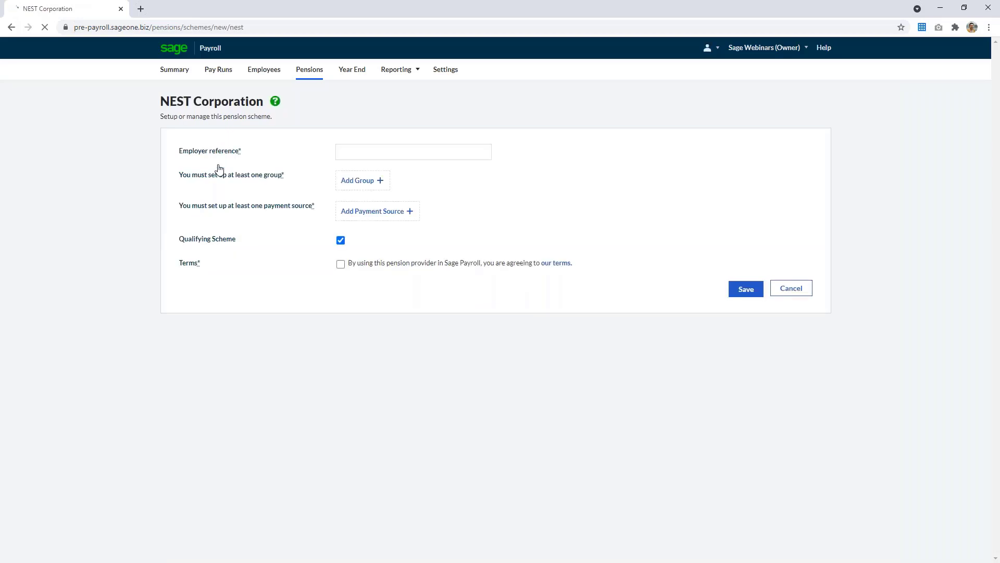
{"action": "left_click", "coordinate": [337, 152]}
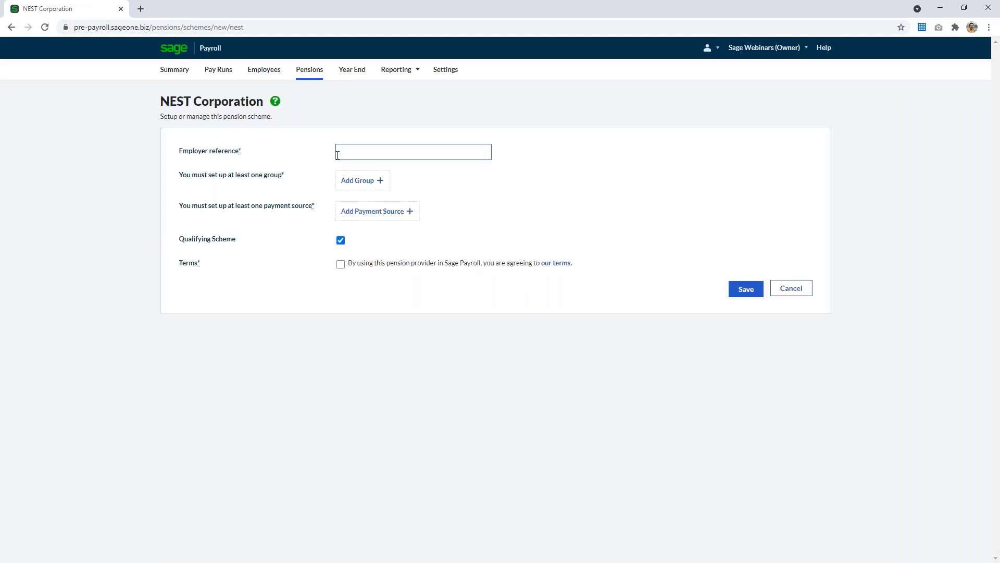
{"action": "type", "text": "EMP123456789"}
{"action": "left_click", "coordinate": [330, 179]}
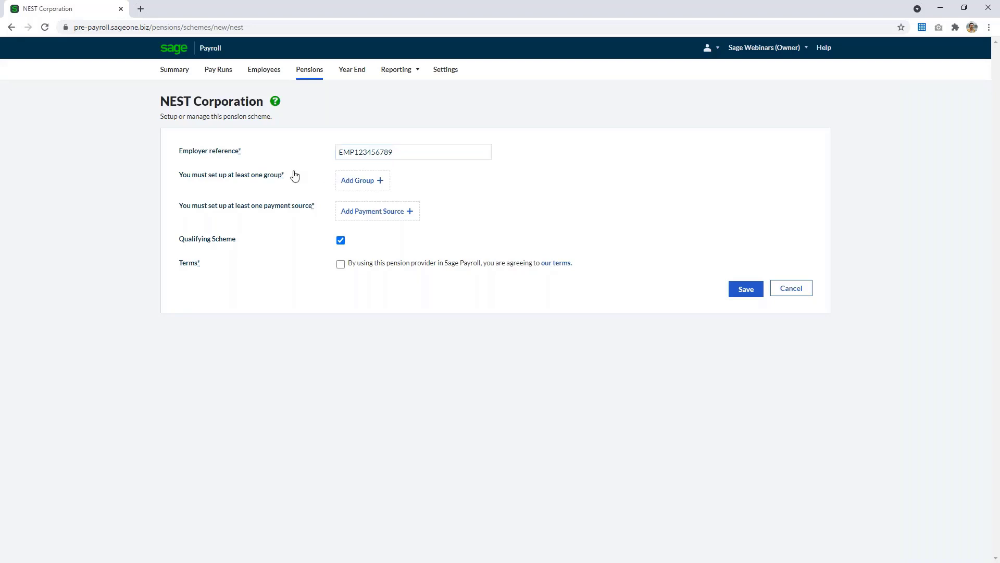
Step: Add a NEST group named Group 1 with the earnings basis set to % Apply To Qualifying Earnings
{"action": "left_click", "coordinate": [359, 183]}
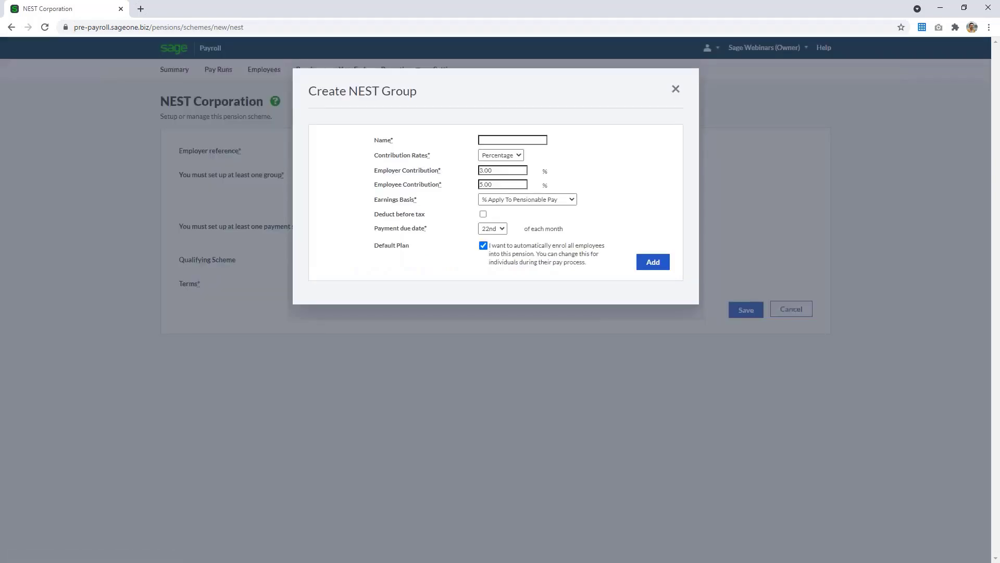
{"action": "left_click", "coordinate": [487, 139]}
{"action": "type", "text": "Group 1"}
{"action": "left_click", "coordinate": [571, 201]}
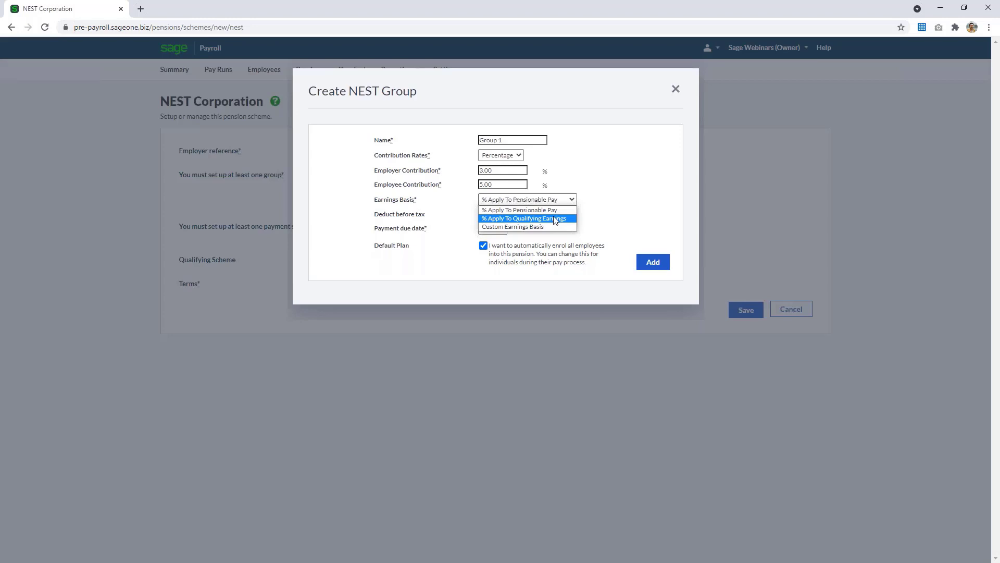
{"action": "left_click", "coordinate": [555, 218]}
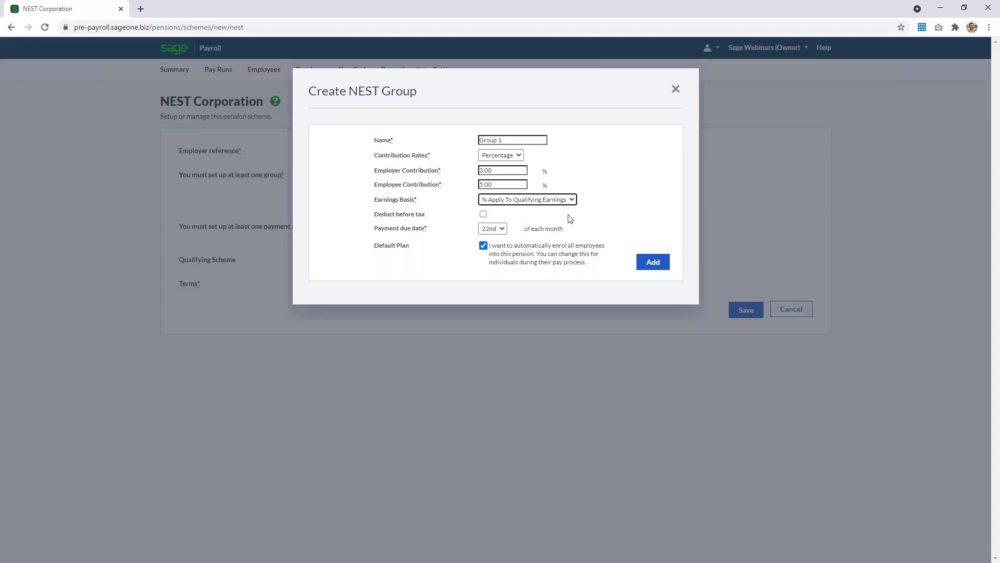
{"action": "left_click", "coordinate": [591, 218]}
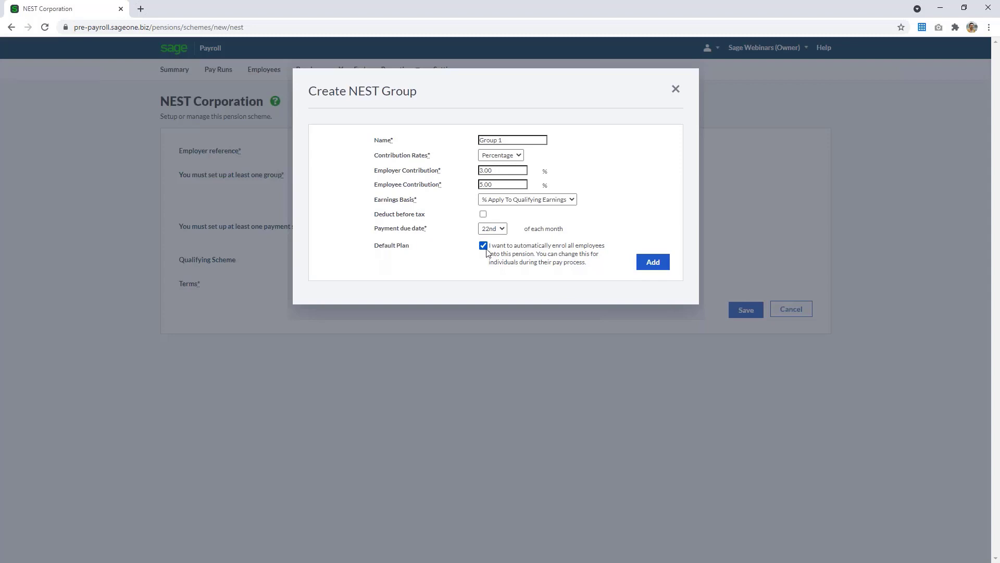
{"action": "left_click", "coordinate": [652, 263]}
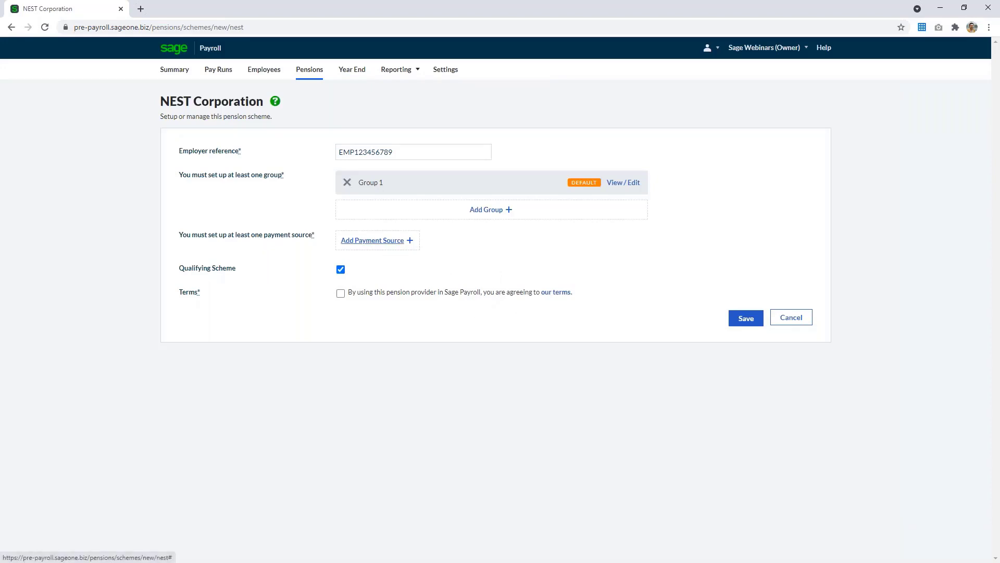
Step: Add a default payment source named Source 1 to the NEST pension scheme
{"action": "left_click", "coordinate": [372, 240]}
{"action": "type", "text": "Source 1"}
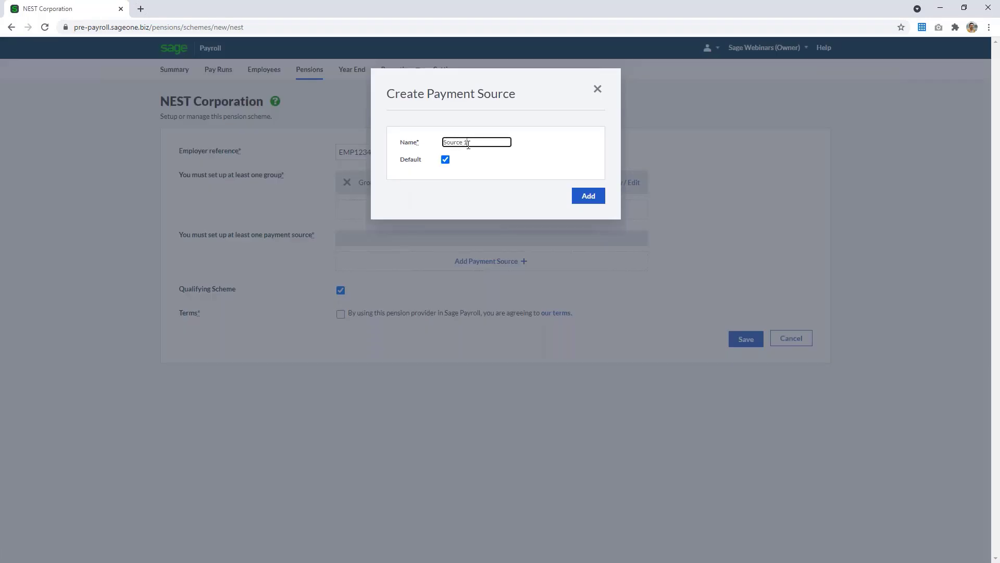
{"action": "left_click", "coordinate": [580, 202]}
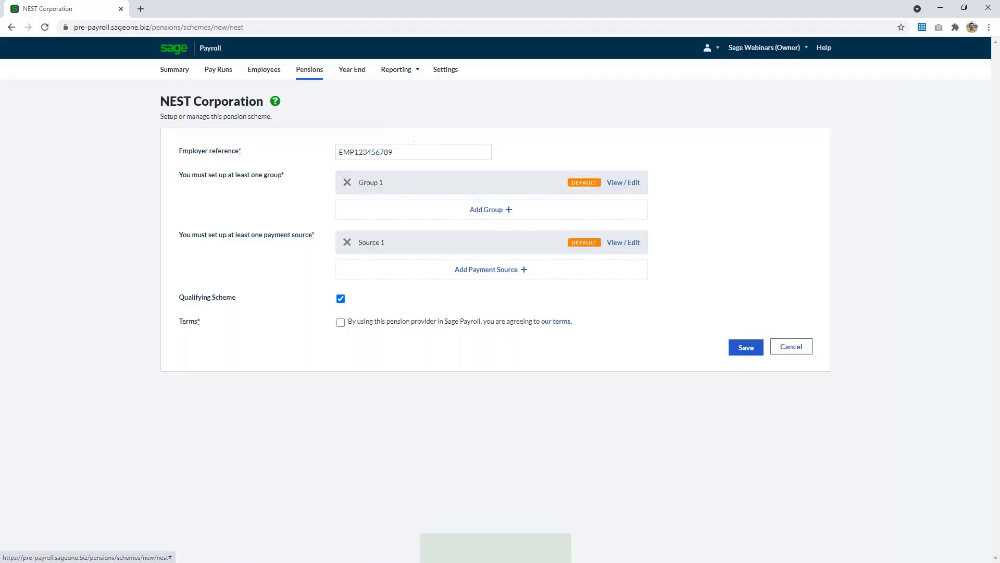
Step: Accept the pension provider terms, save the NEST scheme and mark Pension scheme qualifies as complete
{"action": "left_click", "coordinate": [341, 323]}
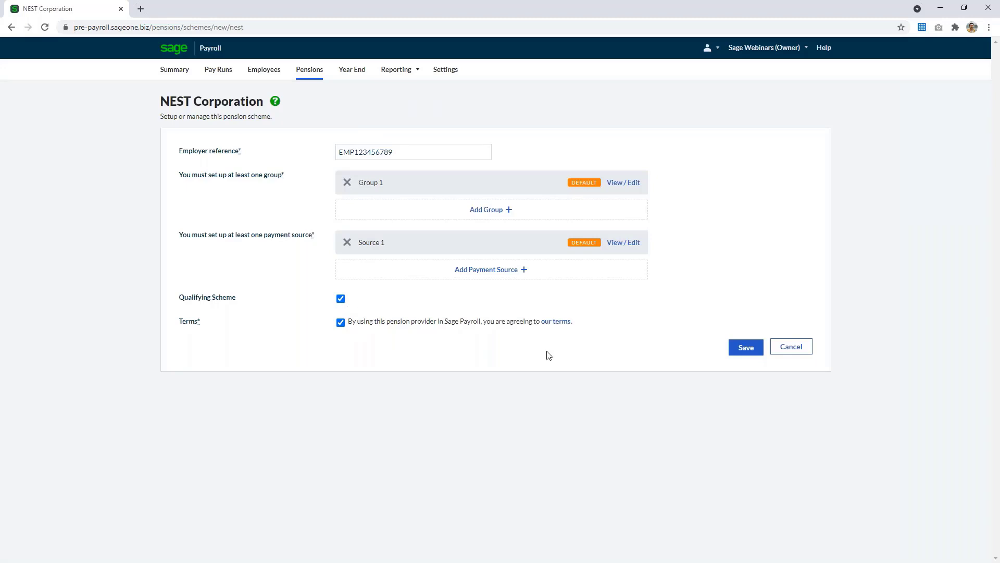
{"action": "left_click", "coordinate": [745, 347]}
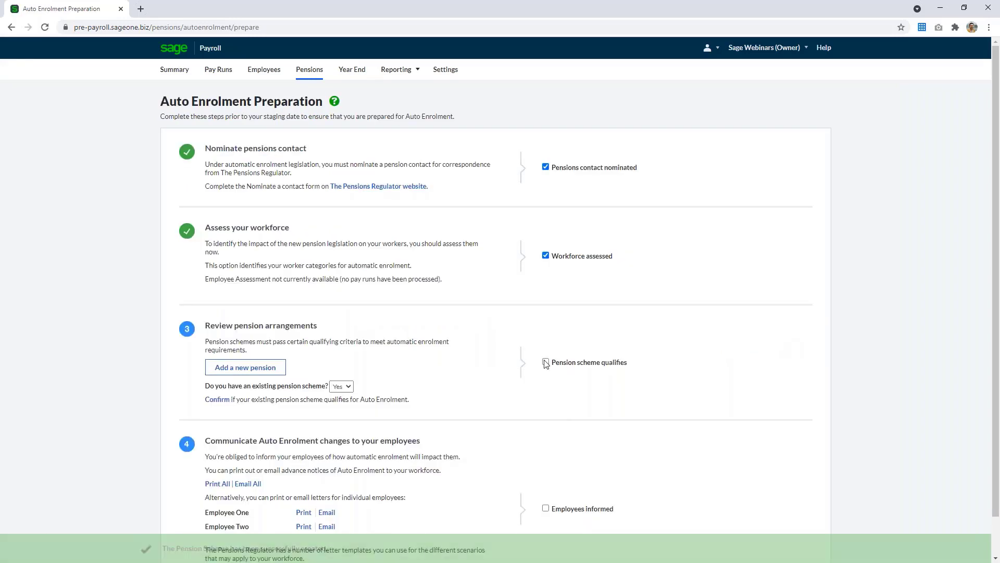
{"action": "left_click", "coordinate": [545, 362]}
Step: View Employee One's printable advance notice letter, close it and mark Employees informed as complete
{"action": "scroll", "coordinate": [640, 393], "scroll_direction": "down", "scroll_amount": 1}
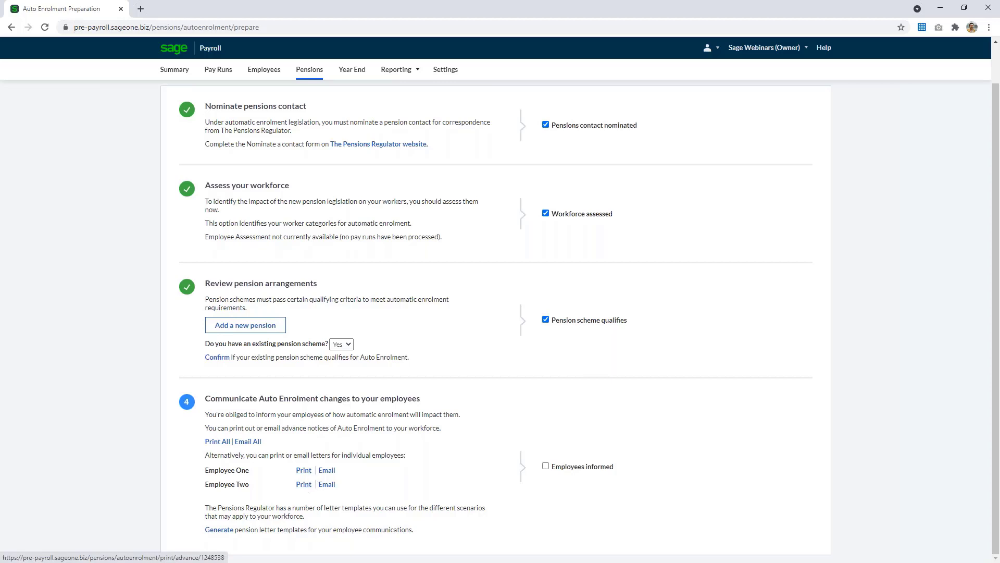
{"action": "left_click", "coordinate": [304, 470]}
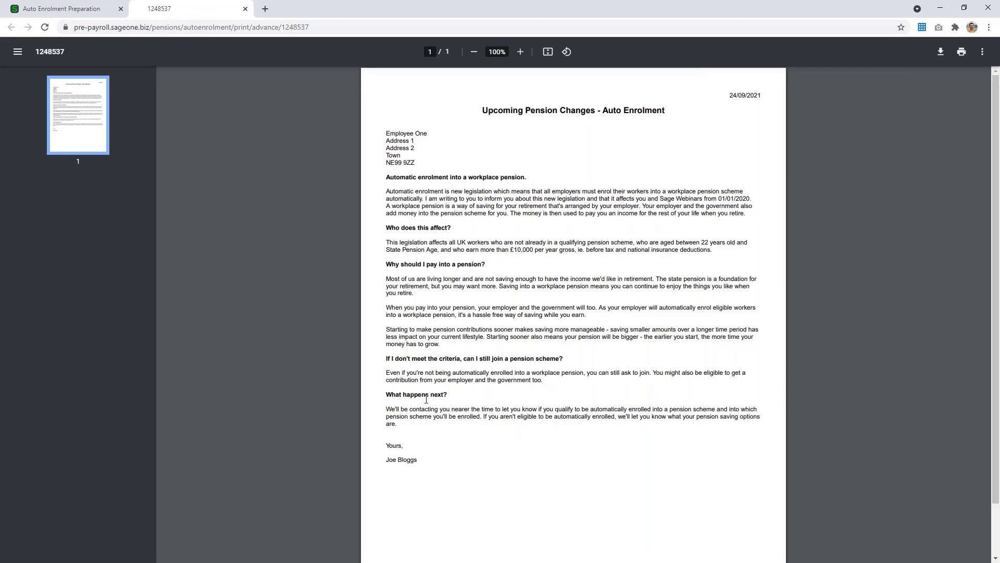
{"action": "left_click", "coordinate": [244, 9]}
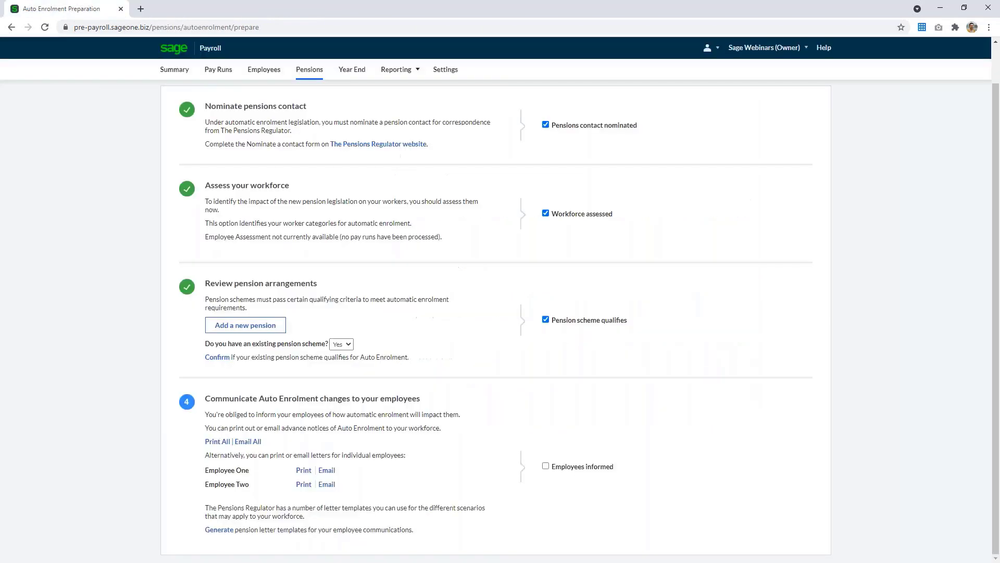
{"action": "left_click", "coordinate": [546, 466]}
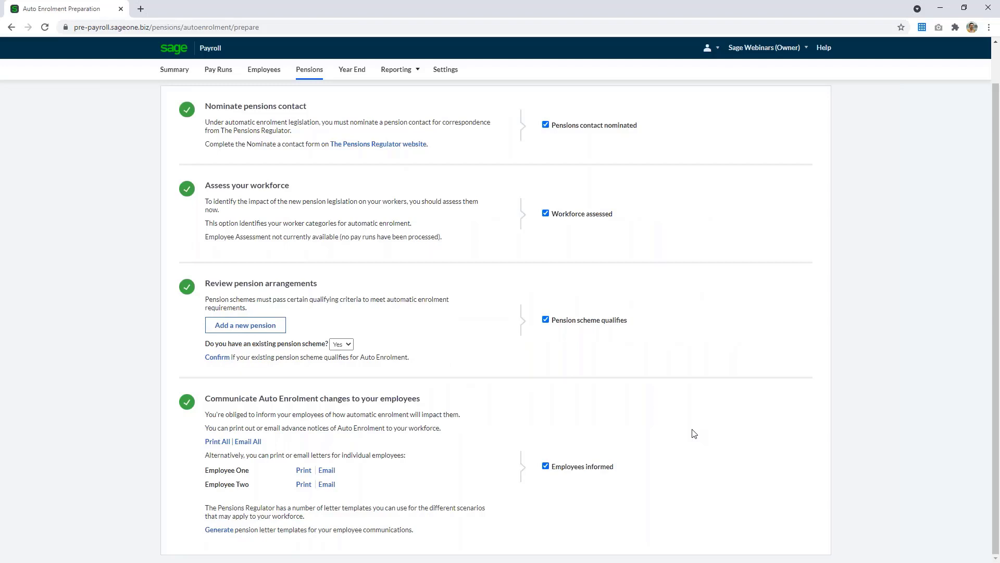
{"action": "scroll", "coordinate": [695, 433], "scroll_direction": "up", "scroll_amount": 1}
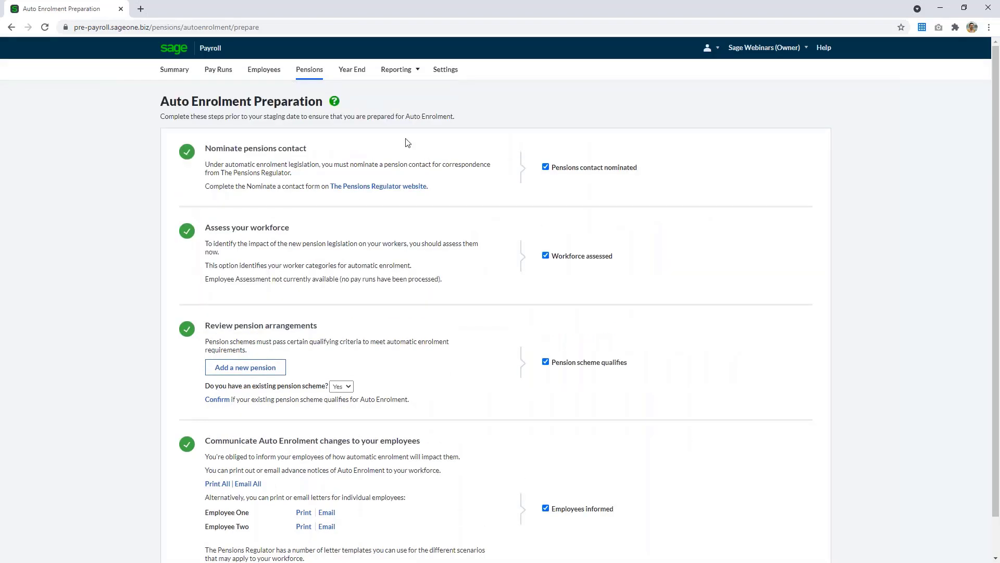
Step: Mark the employer pensions and pension plan tasks as completed in the summary's import checklist, and check the scheme on the Pensions page
{"action": "left_click", "coordinate": [172, 75]}
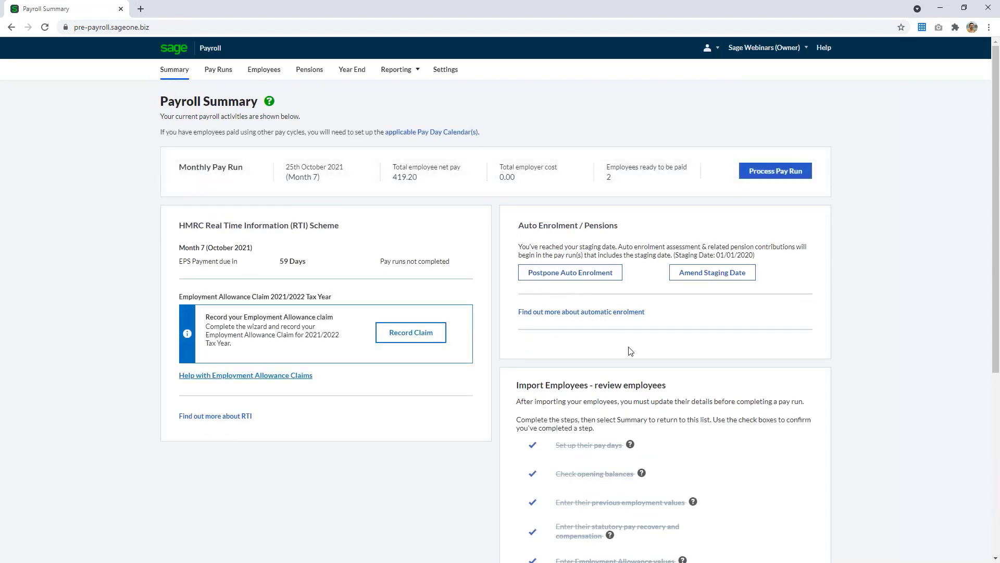
{"action": "scroll", "coordinate": [631, 351], "scroll_direction": "down", "scroll_amount": 4}
{"action": "left_click", "coordinate": [533, 410]}
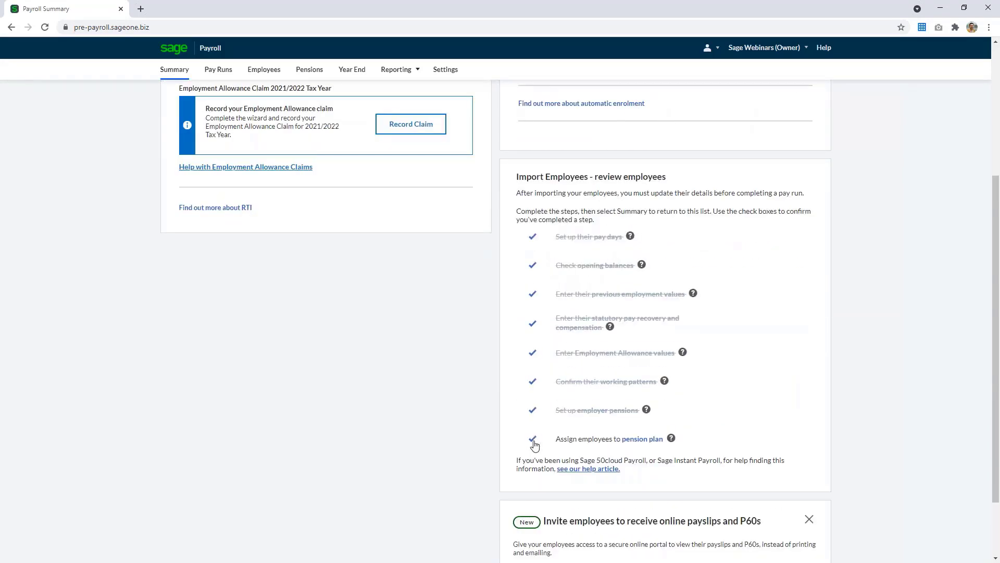
{"action": "left_click", "coordinate": [533, 440]}
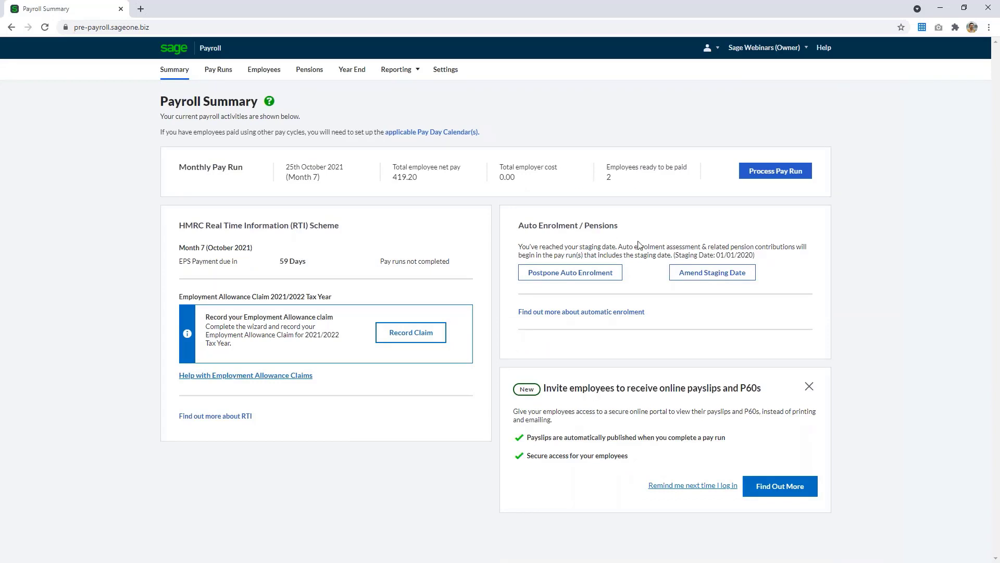
{"action": "left_click", "coordinate": [313, 74]}
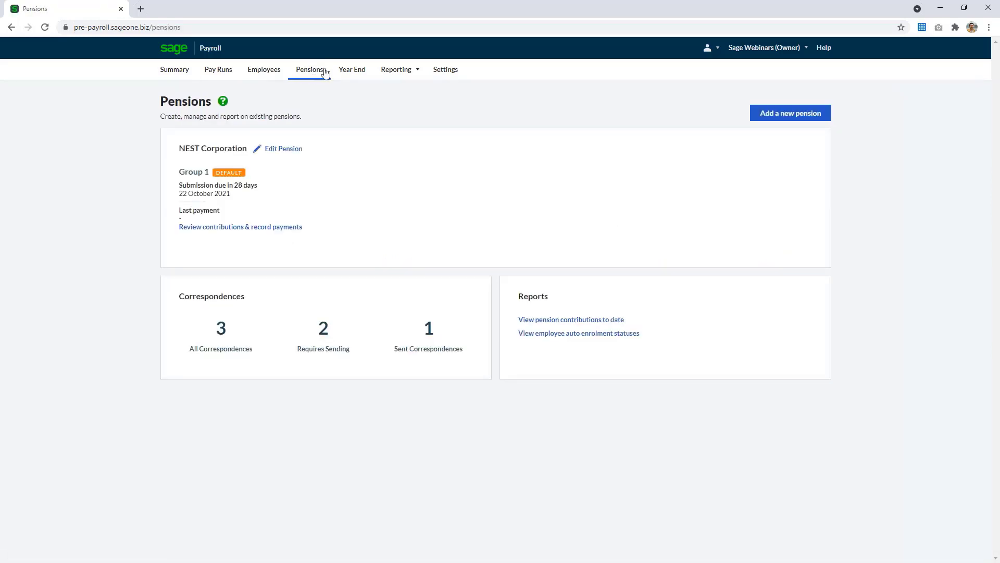
{"action": "left_click", "coordinate": [175, 73]}
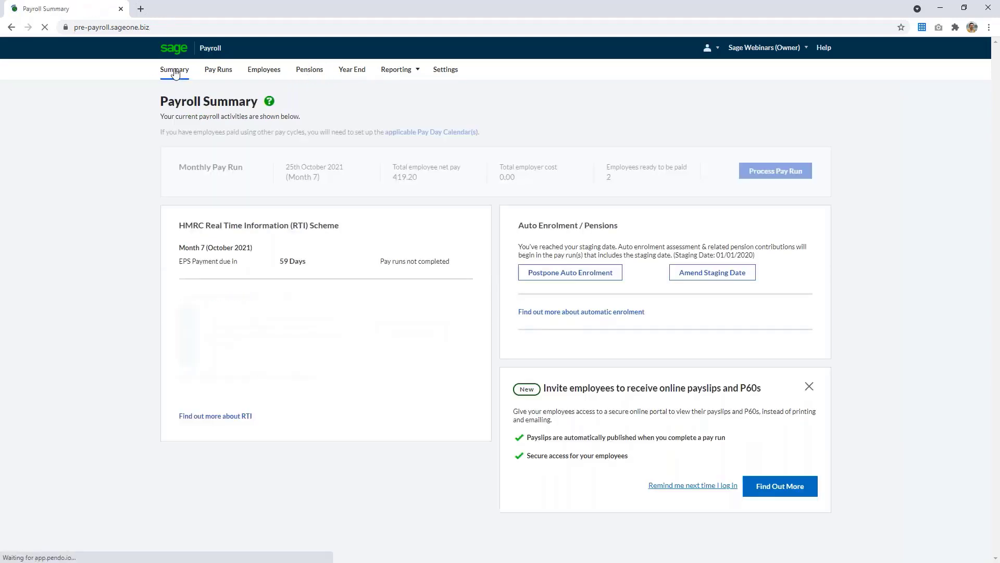